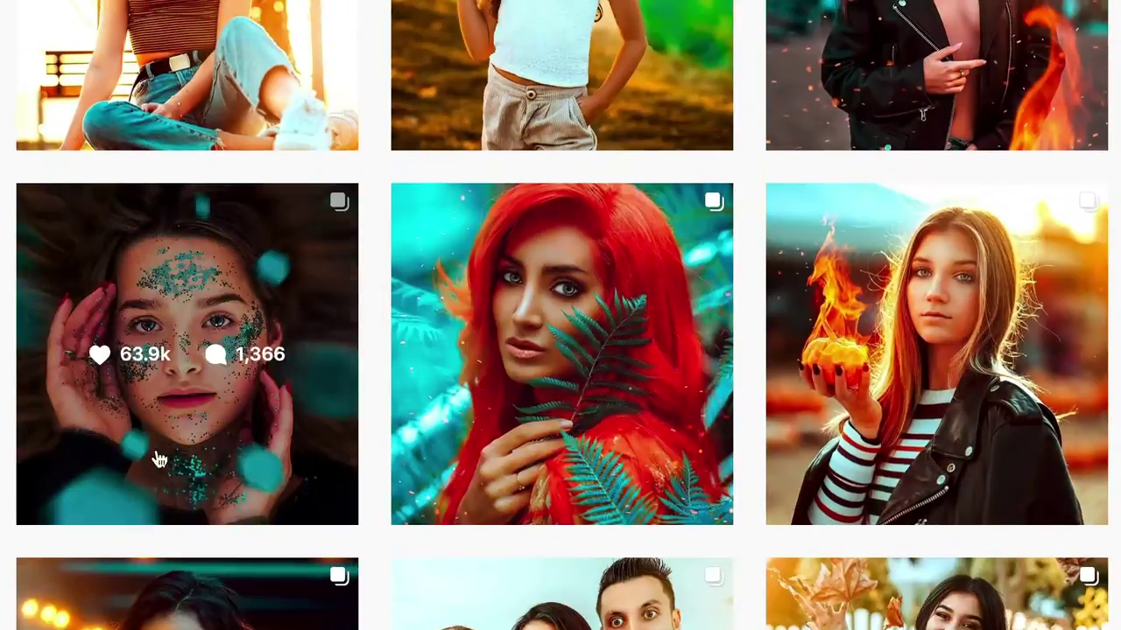
Open the glitter-face portrait post from the photographer's Instagram profile grid.
left_click(155, 458)
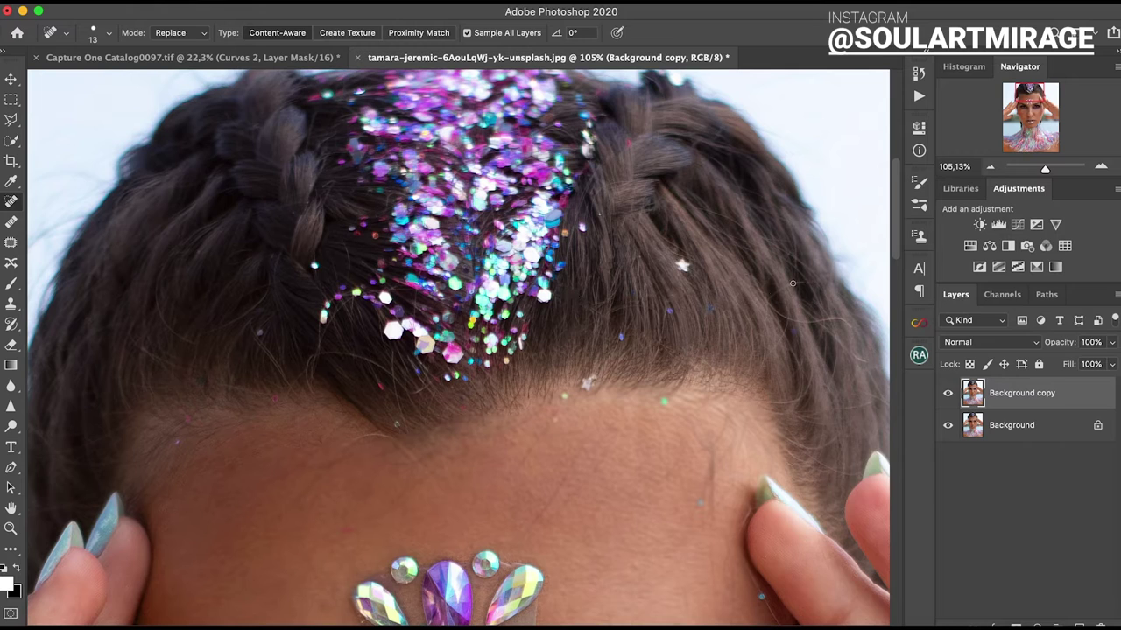
Spot-heal the dark spot and stray hair along the hairline on Background copy.
left_click_drag(849, 326, 797, 318)
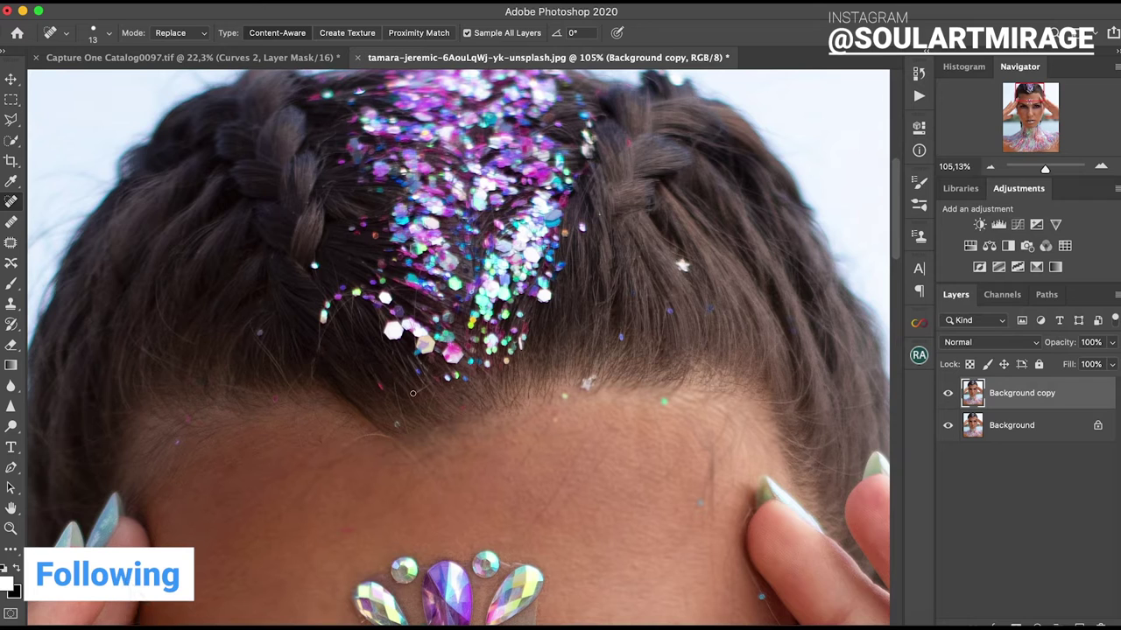
left_click_drag(428, 406, 426, 418)
scroll(546, 369, "left", 5)
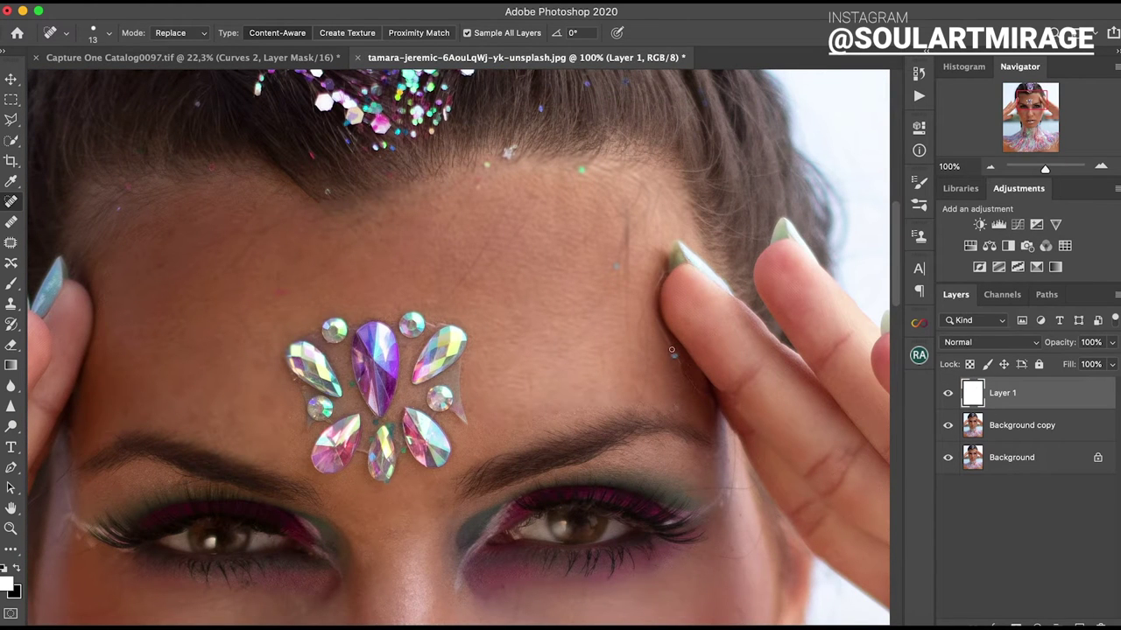
Heal the dark speck beside the jewels and the forehead hair with a 19 px Healing Brush.
key("shift+j")
scroll(525, 368, "up", 2)
left_click(106, 33)
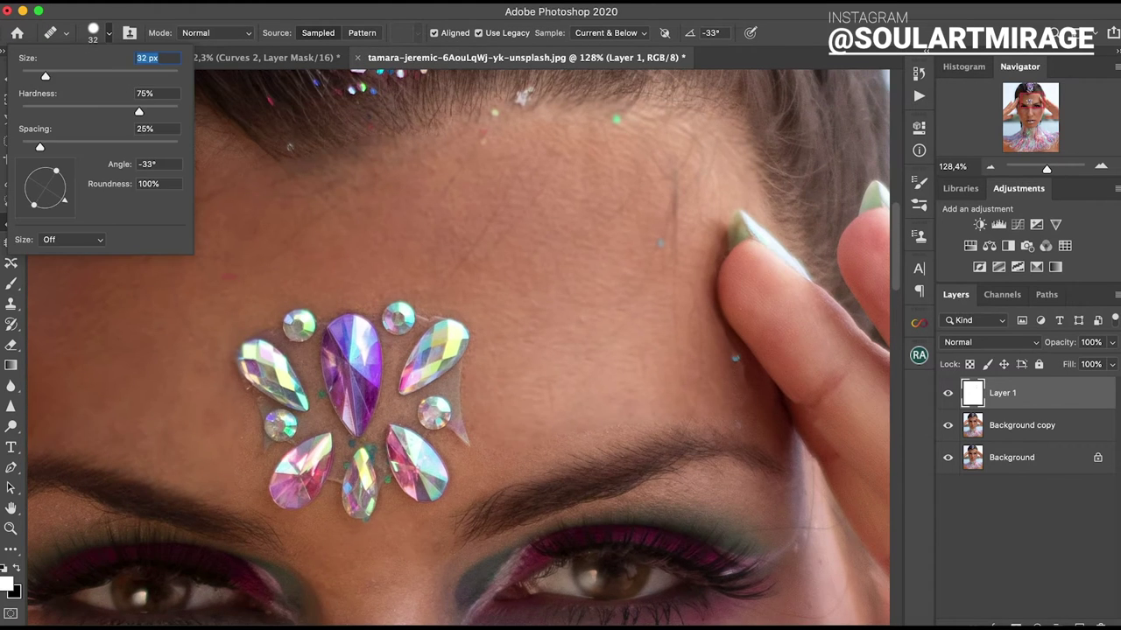
left_click_drag(46, 77, 40, 76)
left_click(473, 369)
left_click(461, 431)
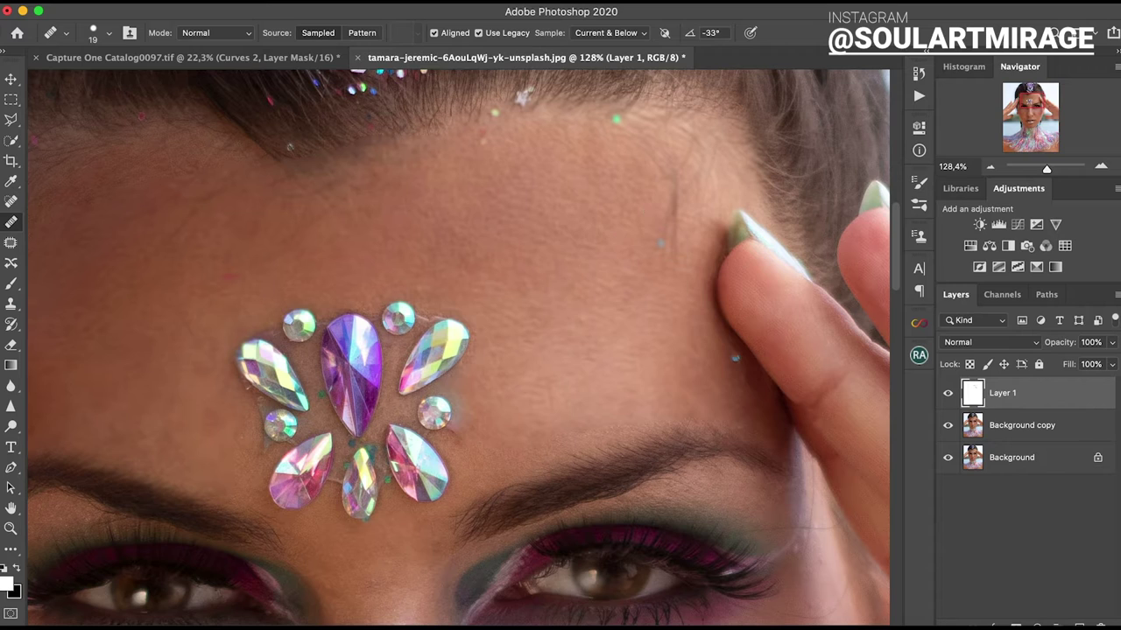
left_click_drag(673, 182, 675, 252)
Patch away the blemish left of the small jewel on Background copy.
left_click(10, 243)
key("alt+bracketleft")
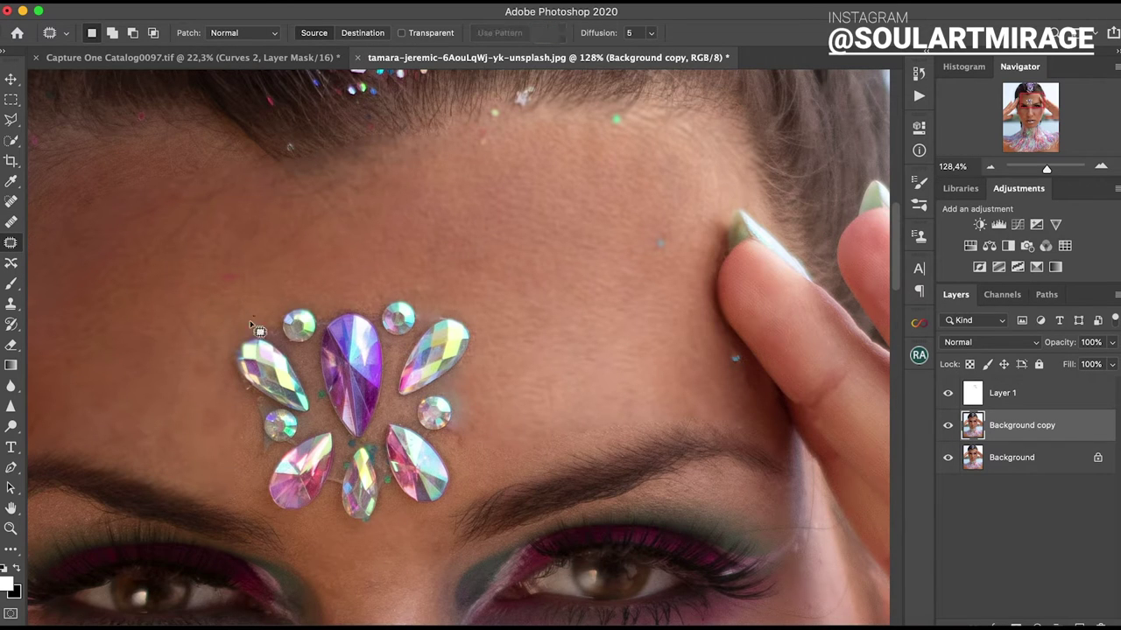
left_click_drag(247, 394, 516, 366)
left_click_drag(419, 431, 500, 458)
Clone-stamp forehead specks on Layer 1 at 67% opacity with a 31 px brush.
left_click(1002, 393)
key("s")
left_click_drag(353, 33, 329, 51)
left_click(99, 32)
left_click_drag(53, 72, 68, 72)
key("Return")
key("bracketleft")
key("bracketleft")
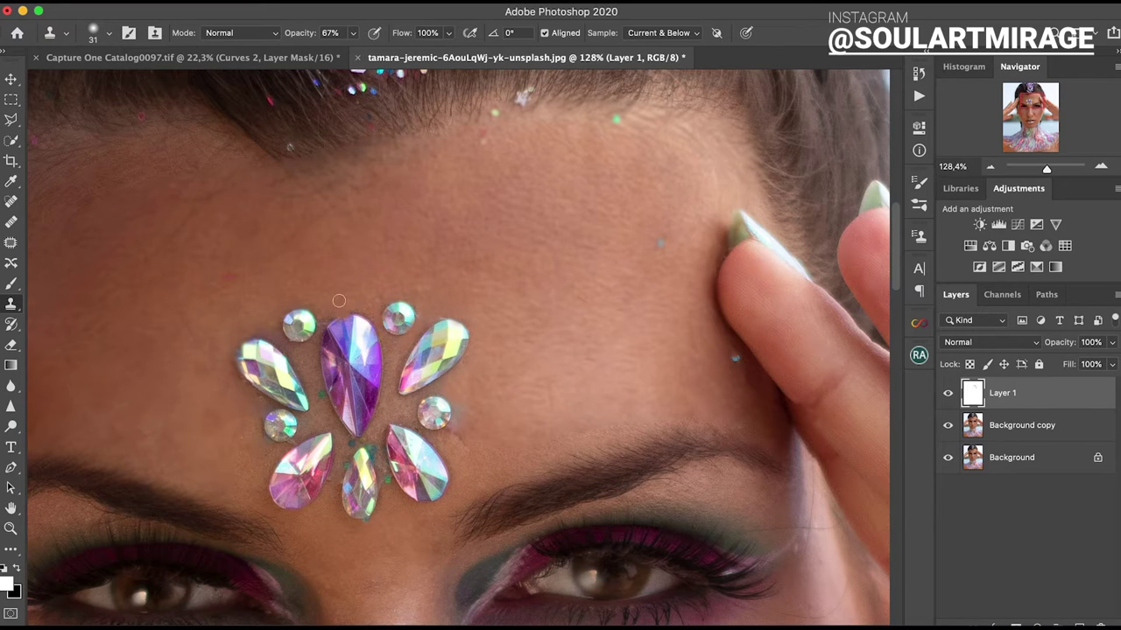
left_click(256, 309, "alt")
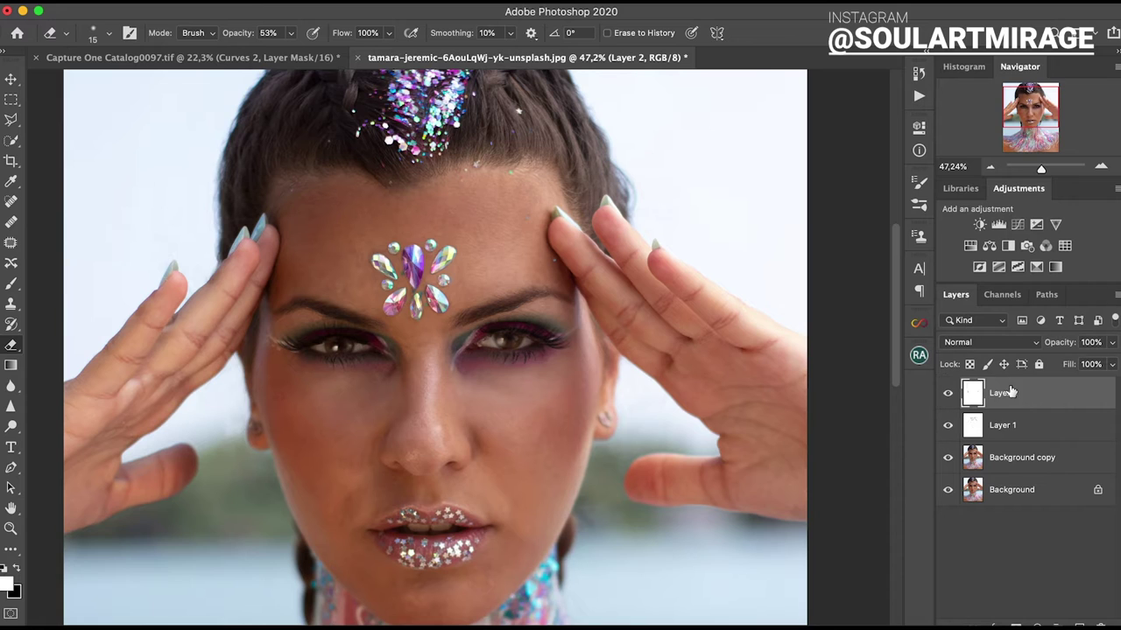
Collapse the Visual Aid group, select the Dodge Curve layer, and zoom into the face.
left_click_drag(1043, 172, 1040, 173)
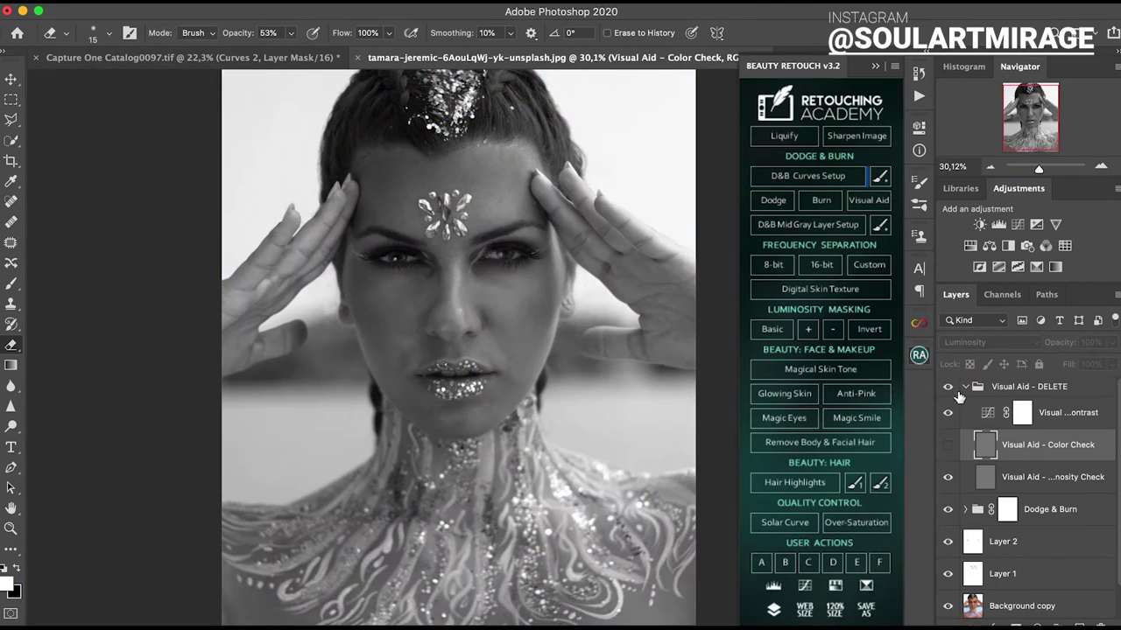
left_click(965, 386)
left_click(965, 412)
left_click_drag(1038, 168, 1044, 172)
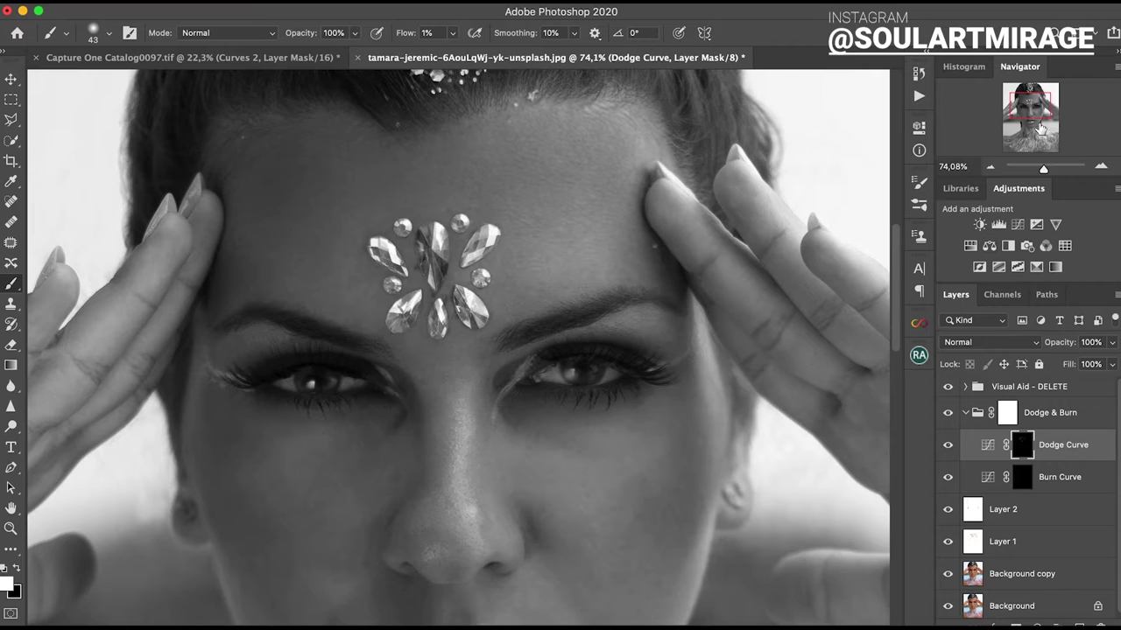
Paint dodged highlights, then toggle Visual Aid and Dodge Curve to compare in colour.
scroll(619, 176, "down", 3)
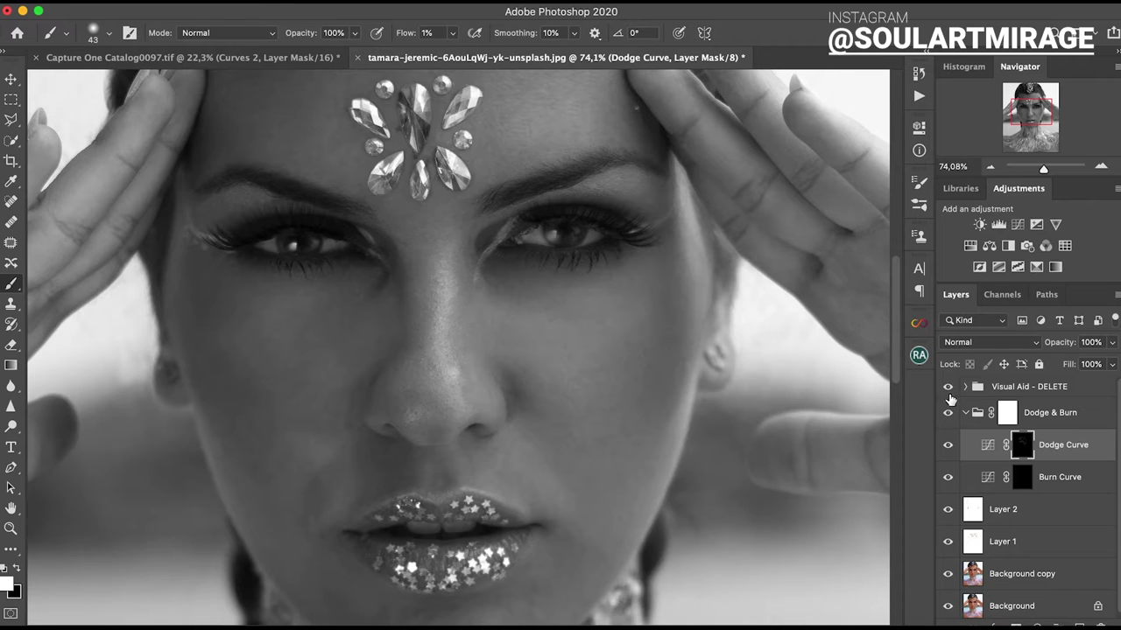
left_click(947, 386)
left_click(947, 445)
left_click(1059, 477)
key("ctrl+0")
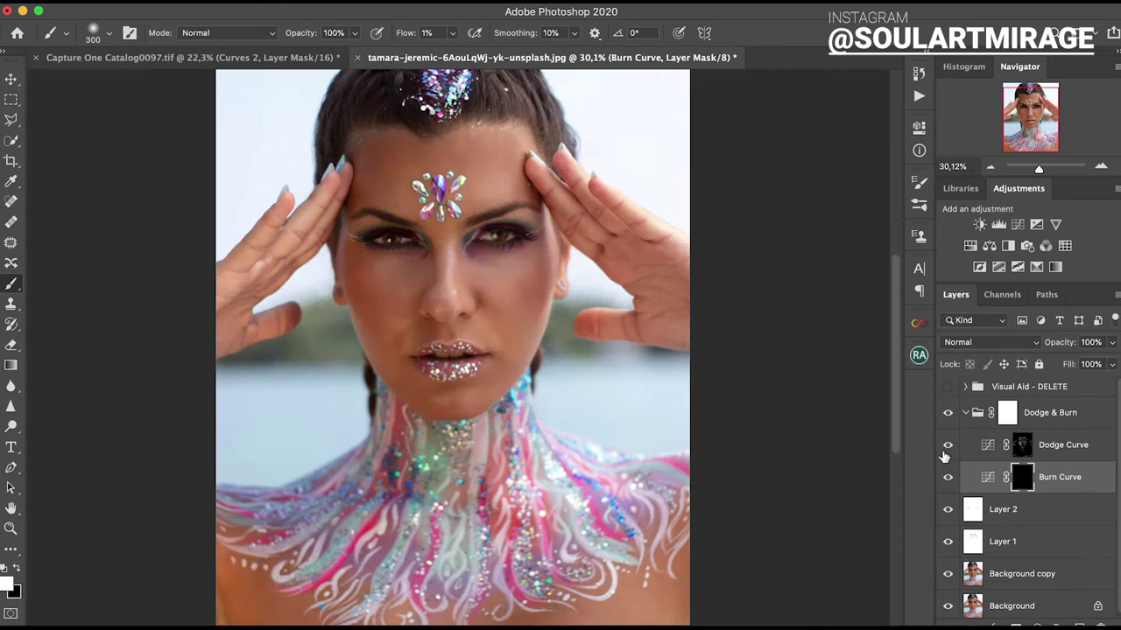
Set the brush to 178 px at 2% flow with the greyscale Visual Aid back on.
left_click(99, 35)
type("508")
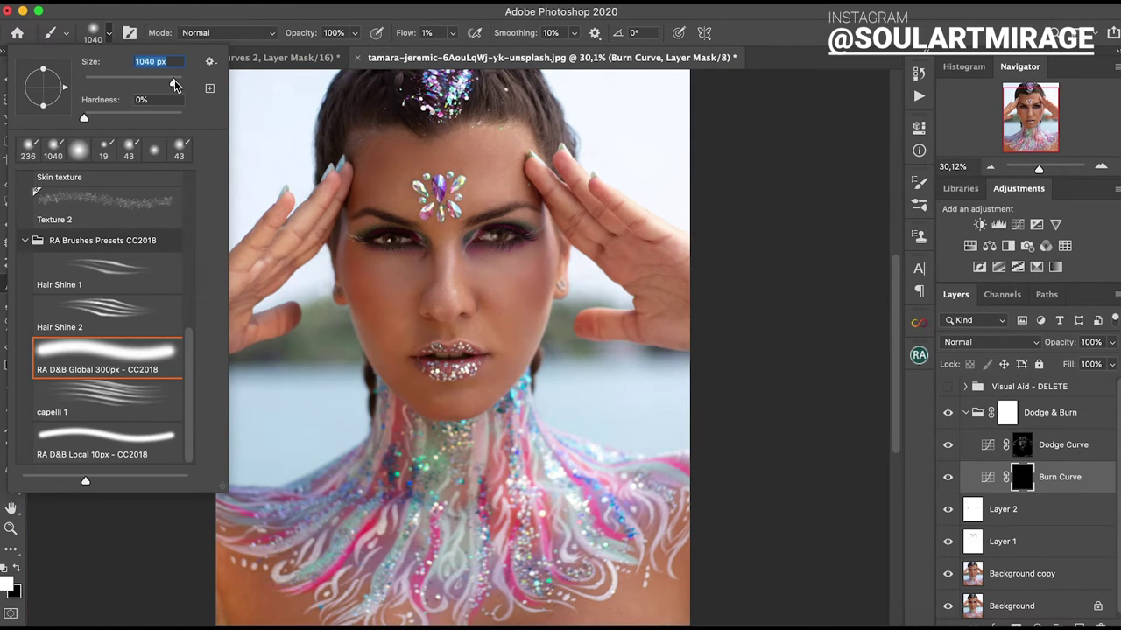
key("Return")
key("F2")
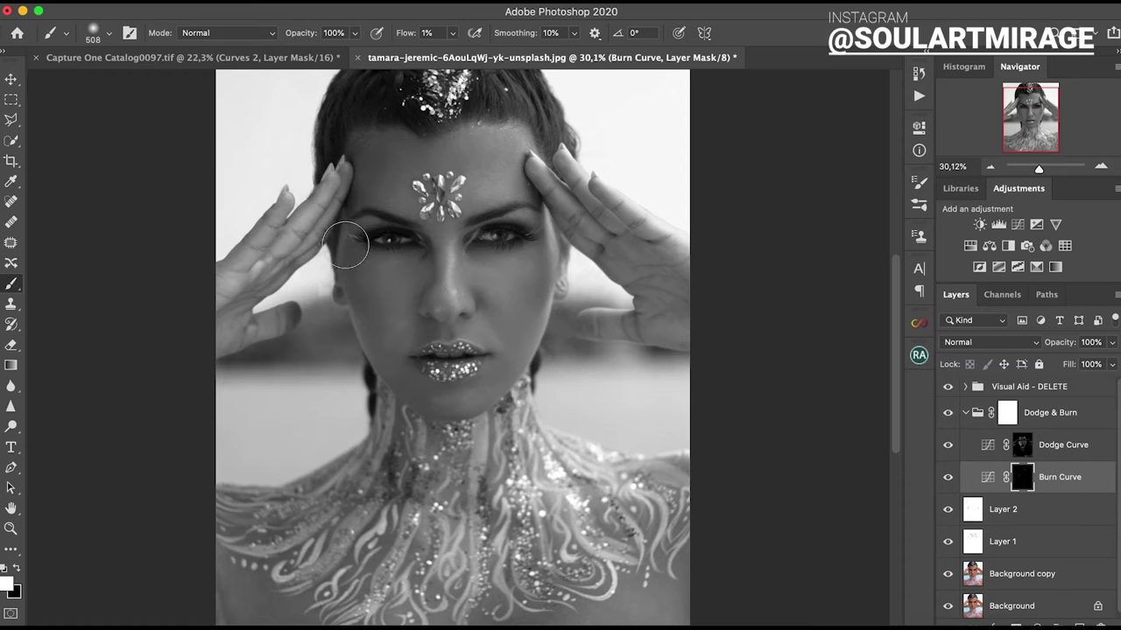
left_click(109, 39)
double_click(149, 61)
type("178")
key("Return")
scroll(442, 302, "up", 5)
left_click(110, 39)
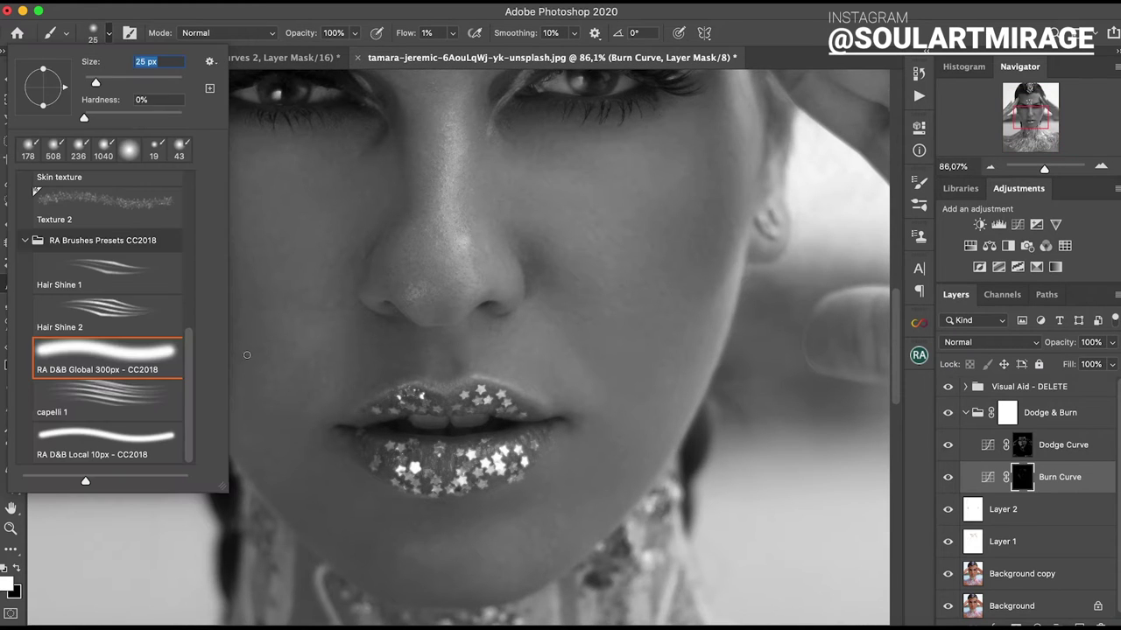
left_click_drag(450, 35, 455, 55)
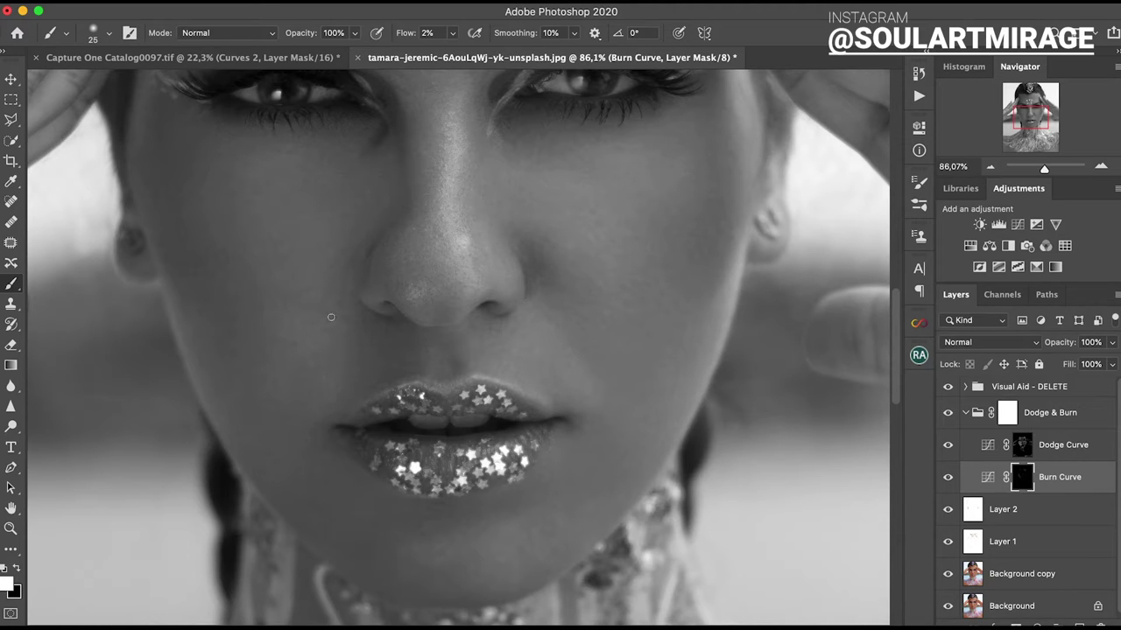
Paint deeper shadows into the Burn Curve mask around the nose, lips and chin.
scroll(605, 464, "down", 3)
scroll(451, 332, "down", 2)
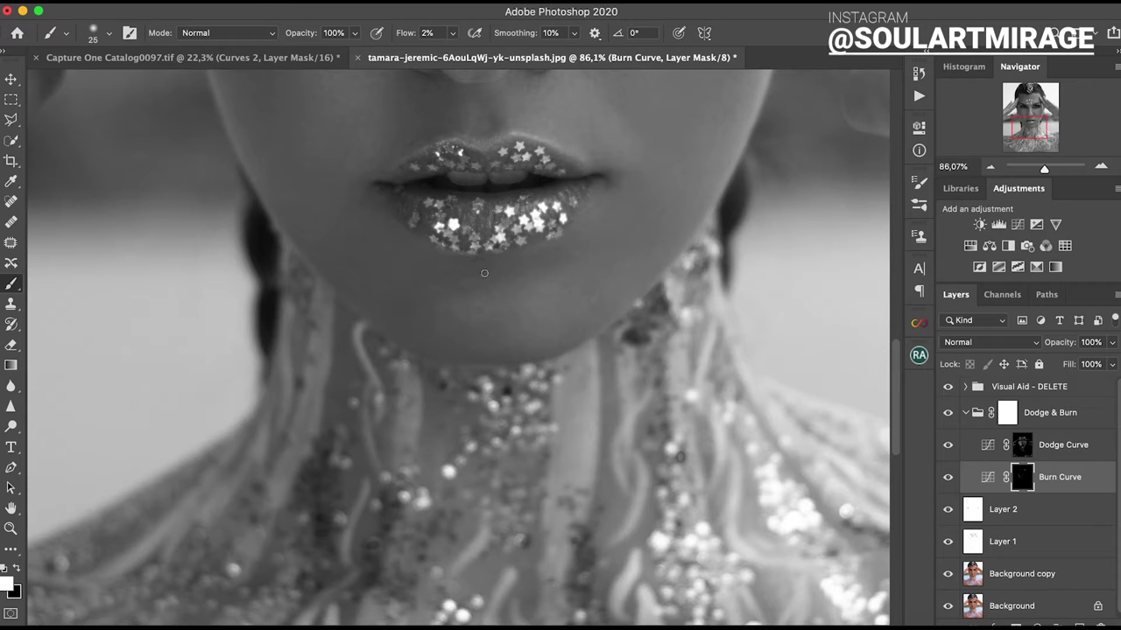
key("alt+bracketright")
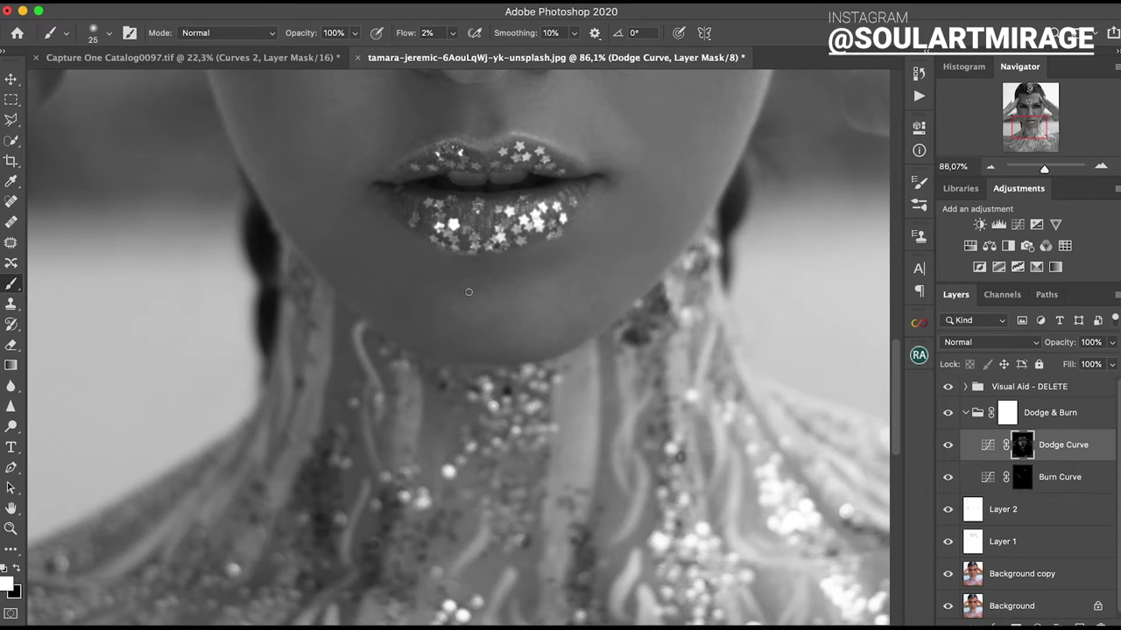
scroll(574, 291, "down", 5)
scroll(455, 350, "up", 2)
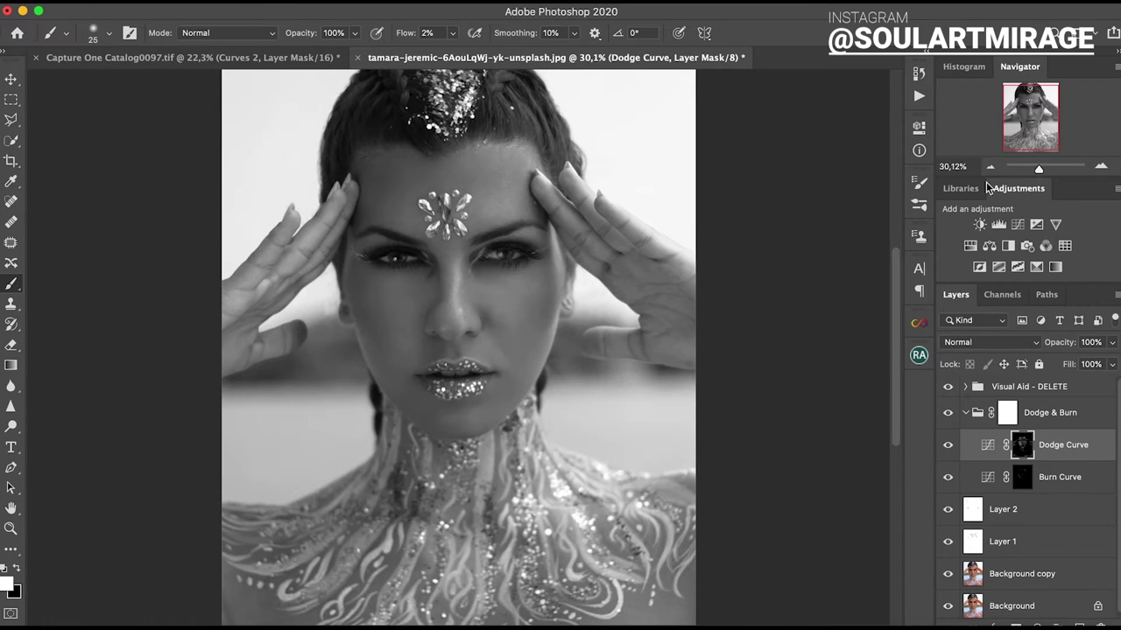
scroll(455, 350, "up", 3)
left_click(1028, 473)
scroll(460, 337, "up", 3)
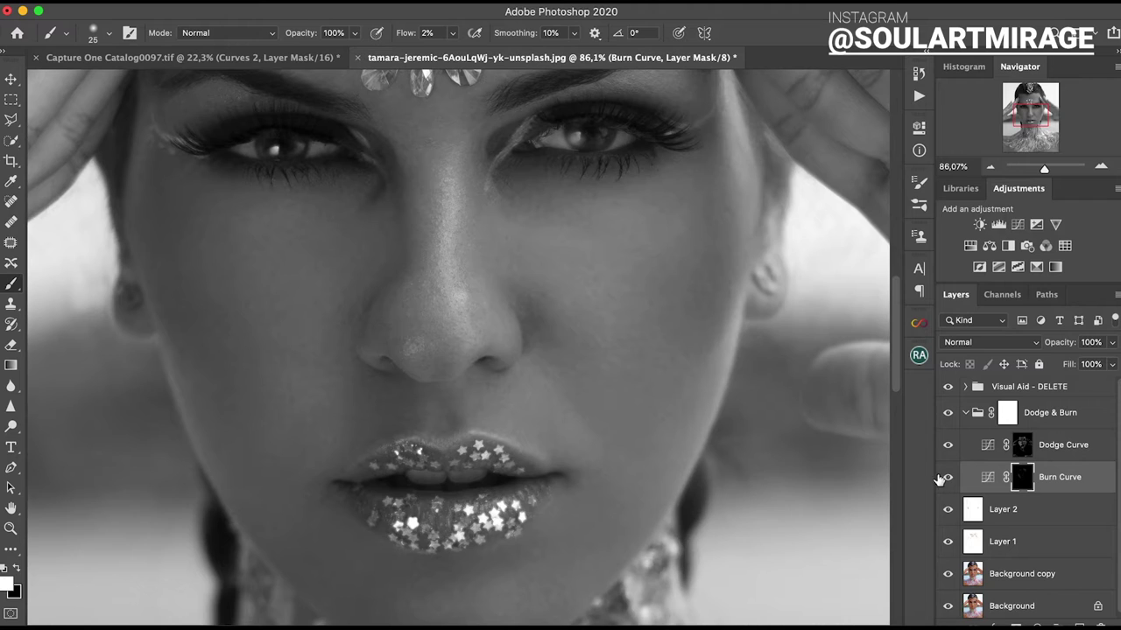
Refine highlights on the Dodge Curve mask and compare before and after in colour.
left_click(1021, 448)
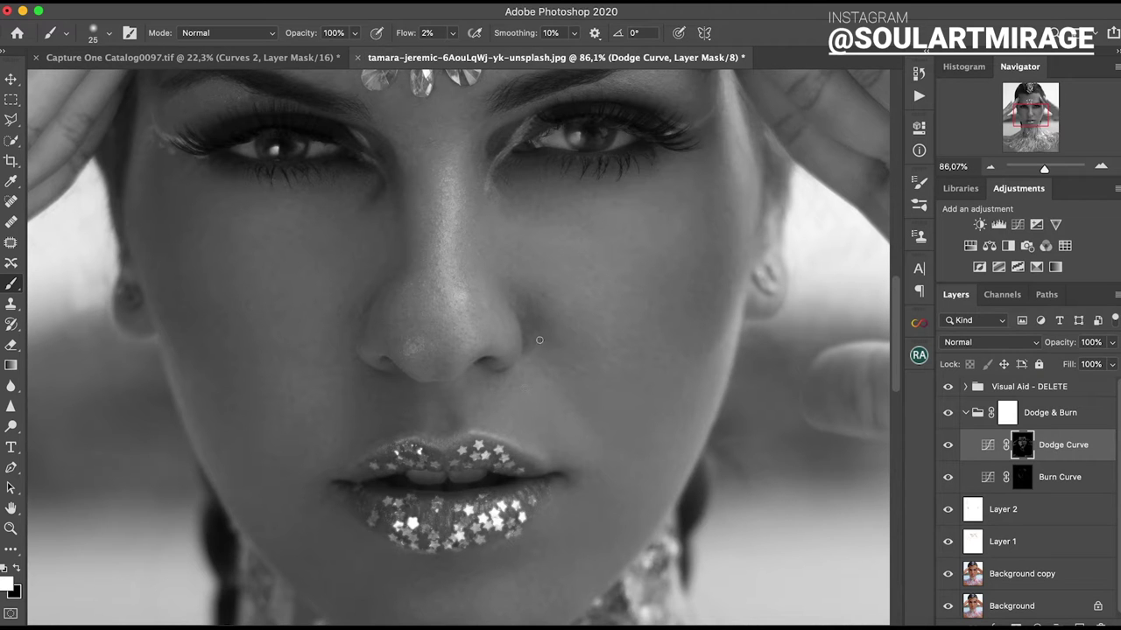
key("super+0")
left_click(948, 413)
left_click(947, 386)
left_click(948, 413)
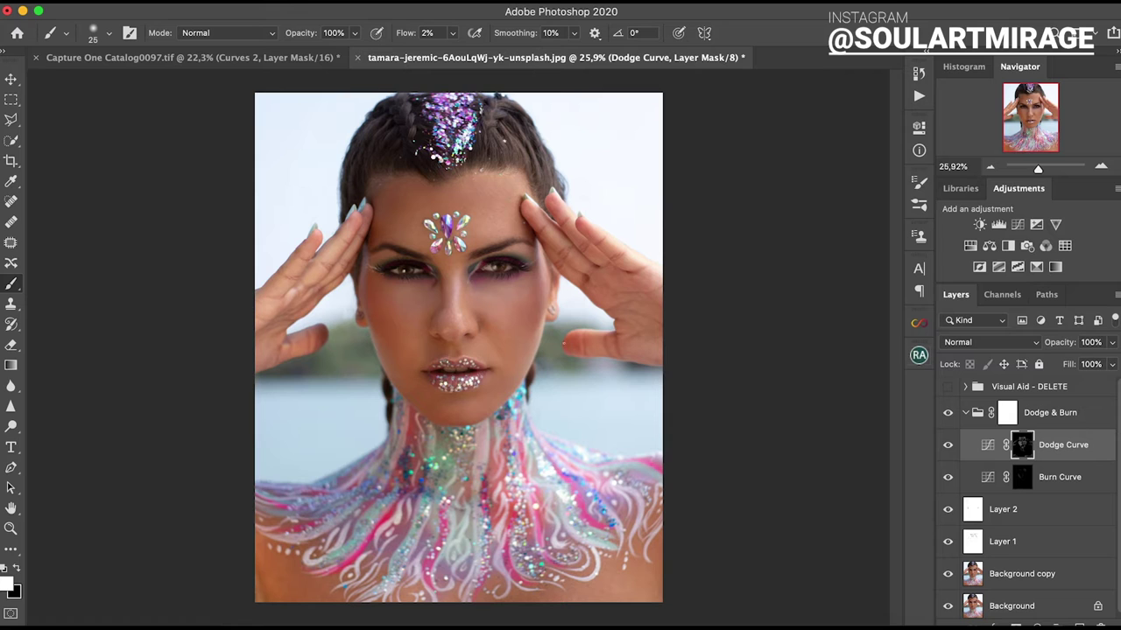
Merge the retouch layers into one and delete the Visual Aid - DELETE group.
left_click(966, 413)
left_click(1021, 509, "shift")
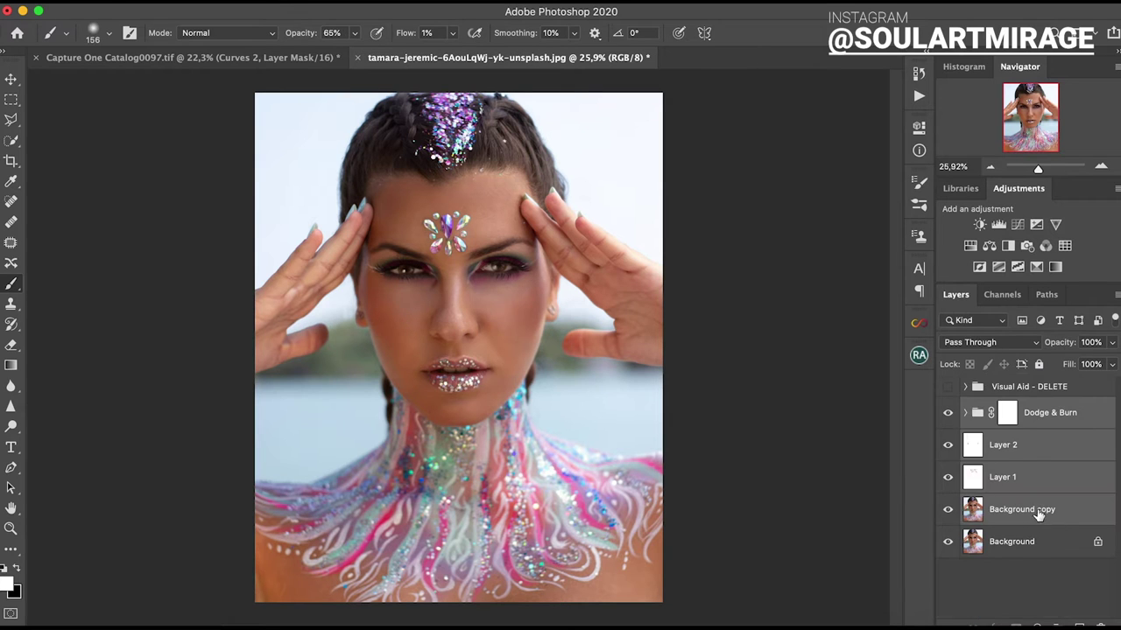
right_click(1033, 477)
left_click(925, 578)
left_click(947, 419)
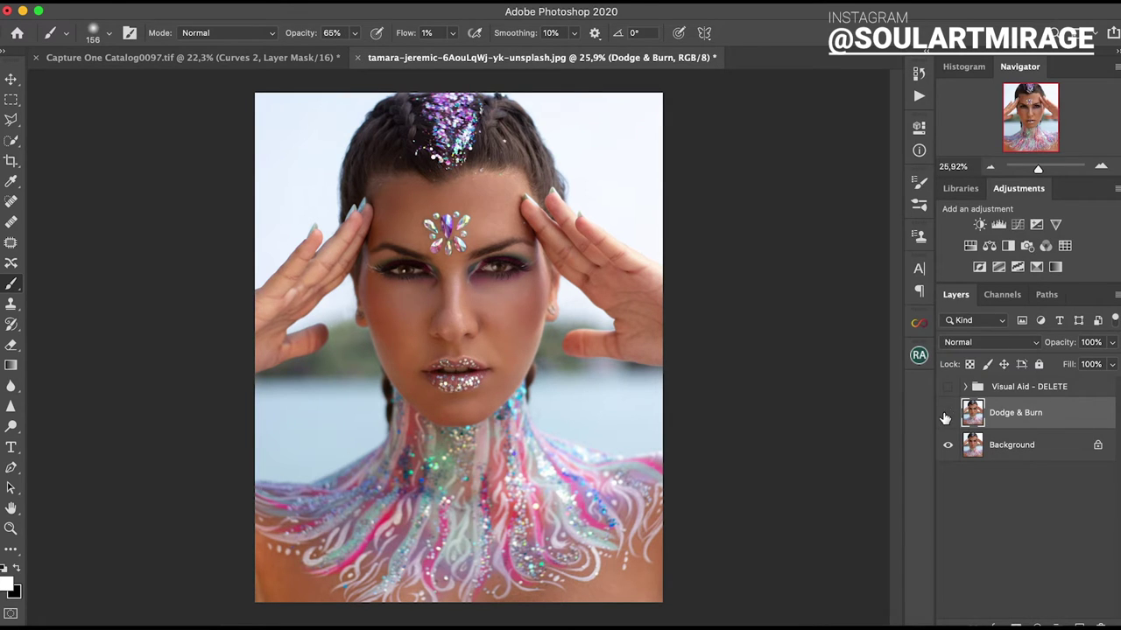
left_click(1033, 386)
key("Delete")
Rename the merged layer 'edit' and convert it to a Smart Object.
double_click(1055, 402)
type("edit")
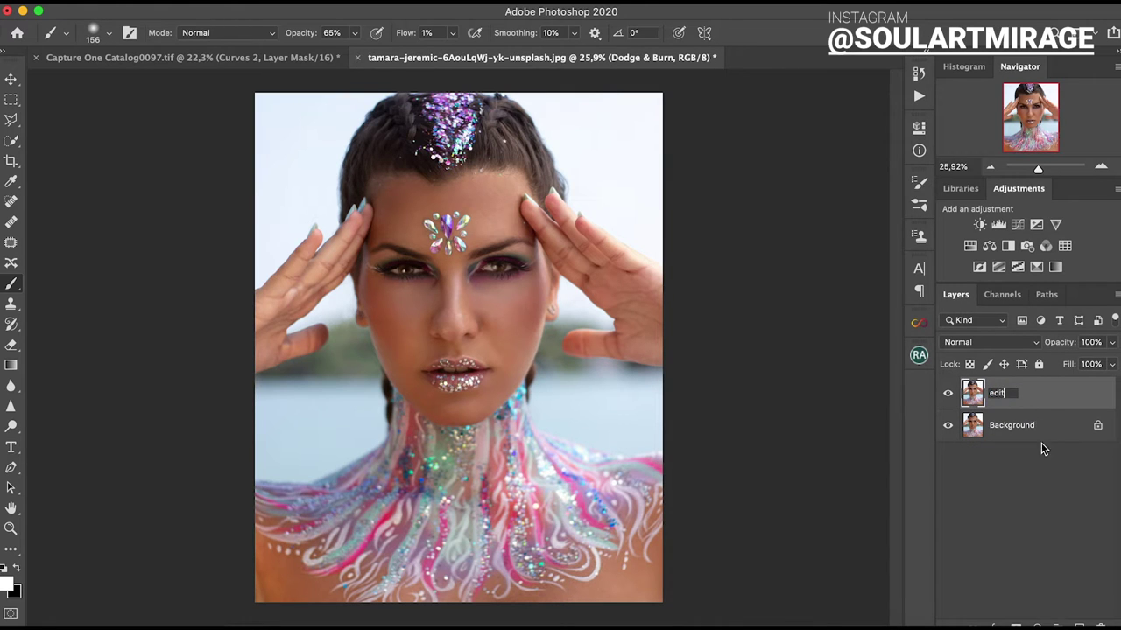
right_click(1030, 399)
left_click(946, 598)
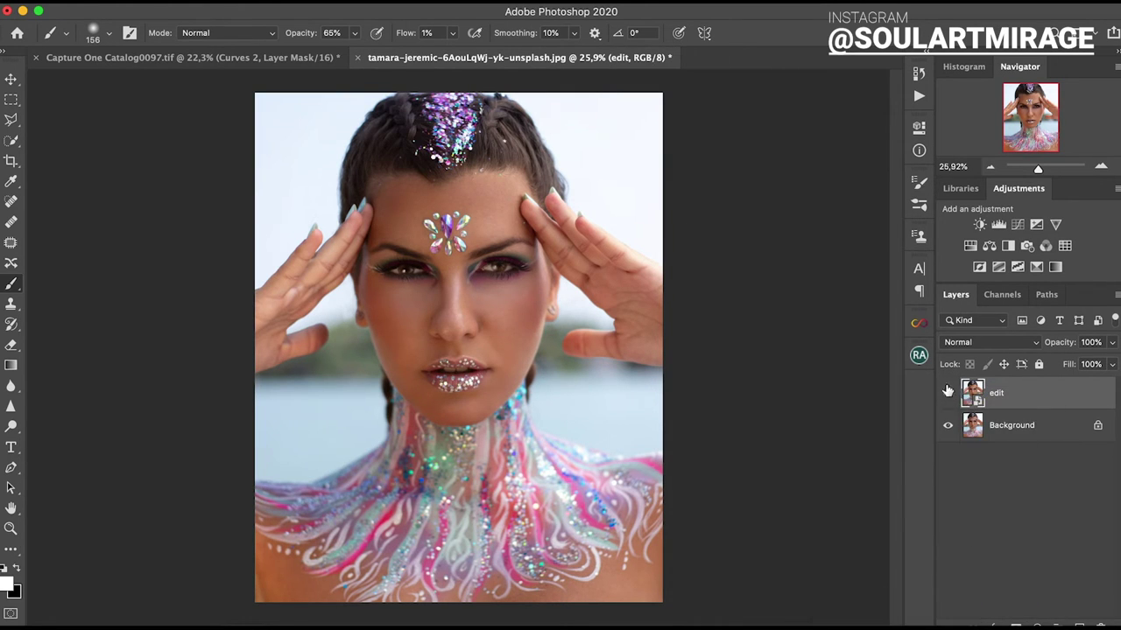
In Liquify, nudge the neck outlines and hair edge with a large brush.
left_click(394, 10)
left_click_drag(892, 92, 896, 92)
left_click_drag(275, 413, 306, 394)
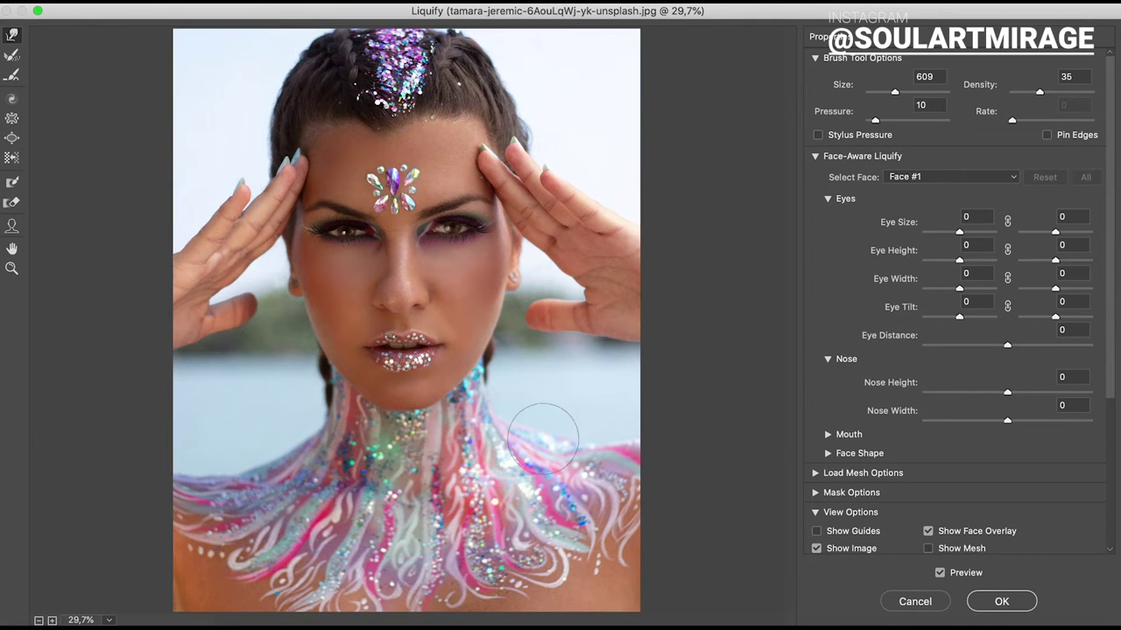
left_click_drag(517, 75, 513, 63)
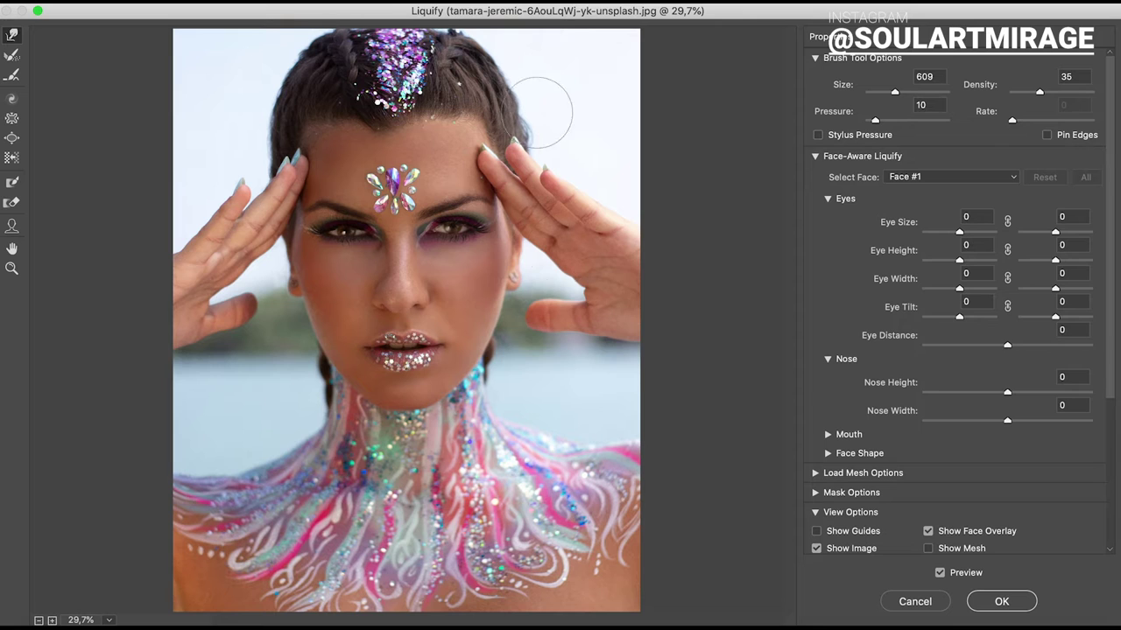
left_click_drag(520, 418, 513, 408)
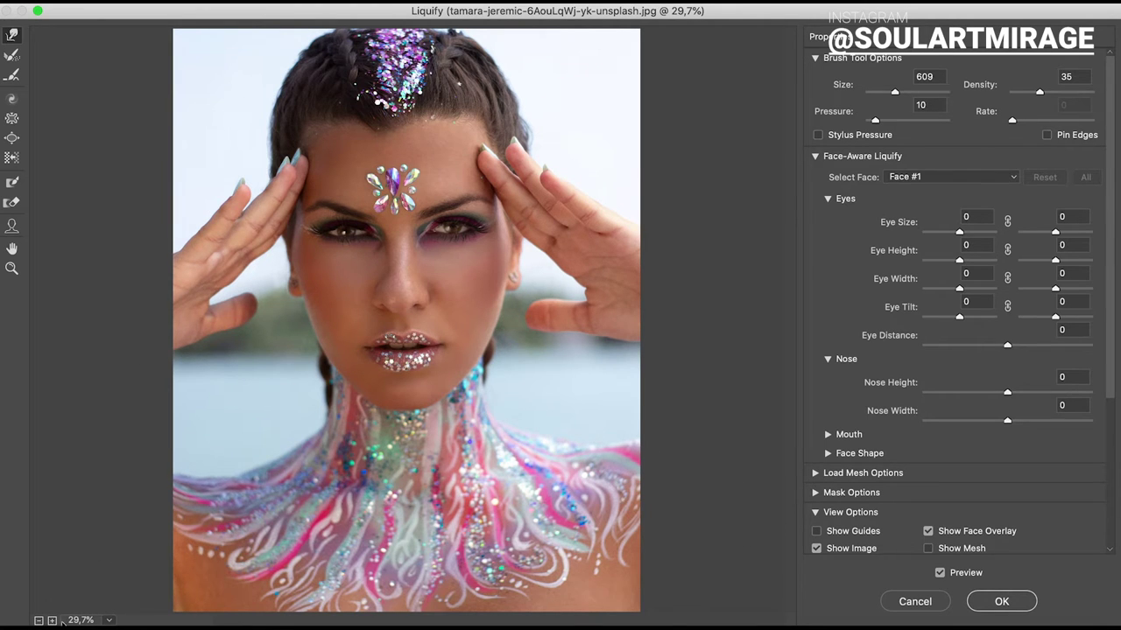
key("ctrl+plus")
key("ctrl+plus")
mouse_move(896, 95)
left_mouse_down()
mouse_move(871, 103)
mouse_move(886, 96)
left_mouse_up()
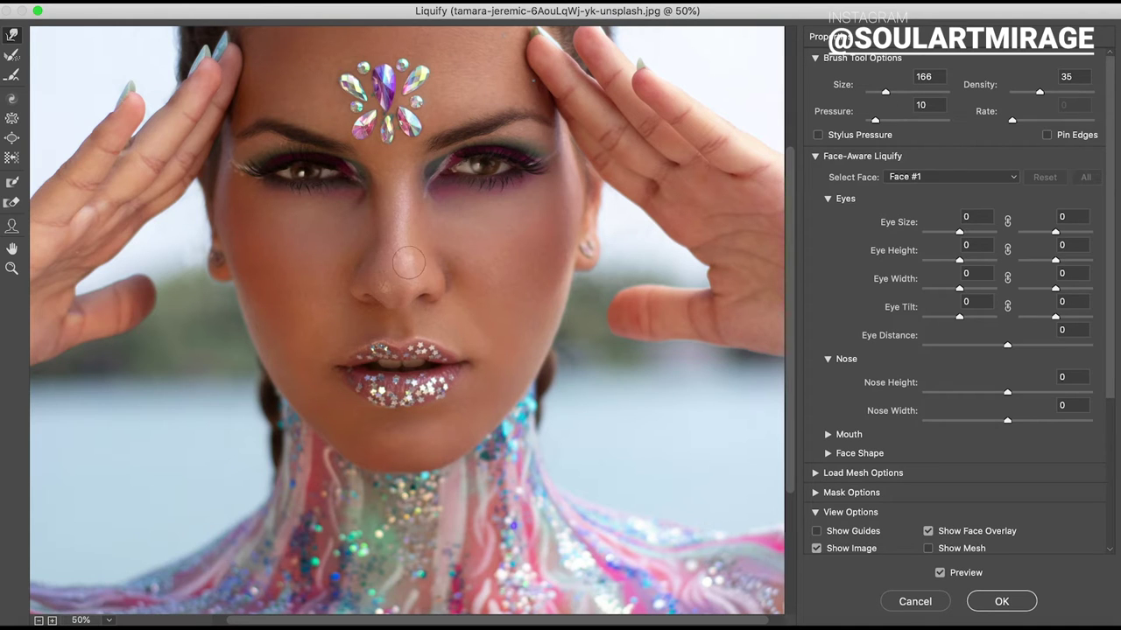
mouse_move(886, 94)
left_mouse_down()
mouse_move(874, 103)
mouse_move(890, 96)
left_mouse_up()
Enlarge the eyes to Eye Size 10 and 8, compare with Preview, and apply Liquify.
left_click_drag(959, 232, 961, 233)
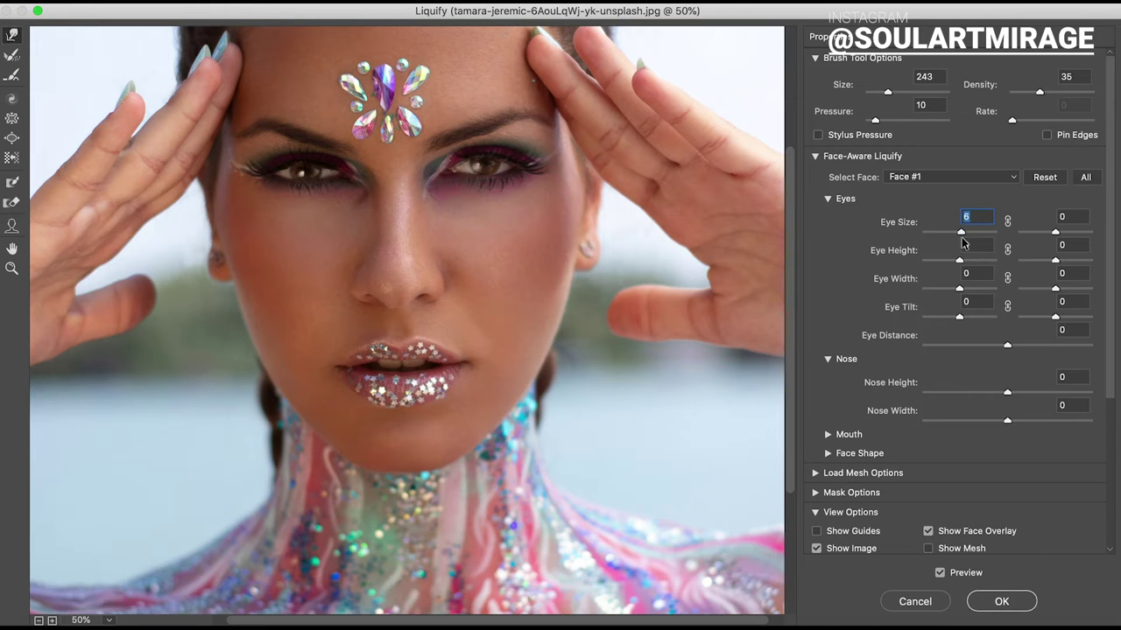
left_click_drag(1055, 232, 1060, 233)
left_click_drag(960, 231, 963, 233)
key("ctrl+0")
left_click(941, 574)
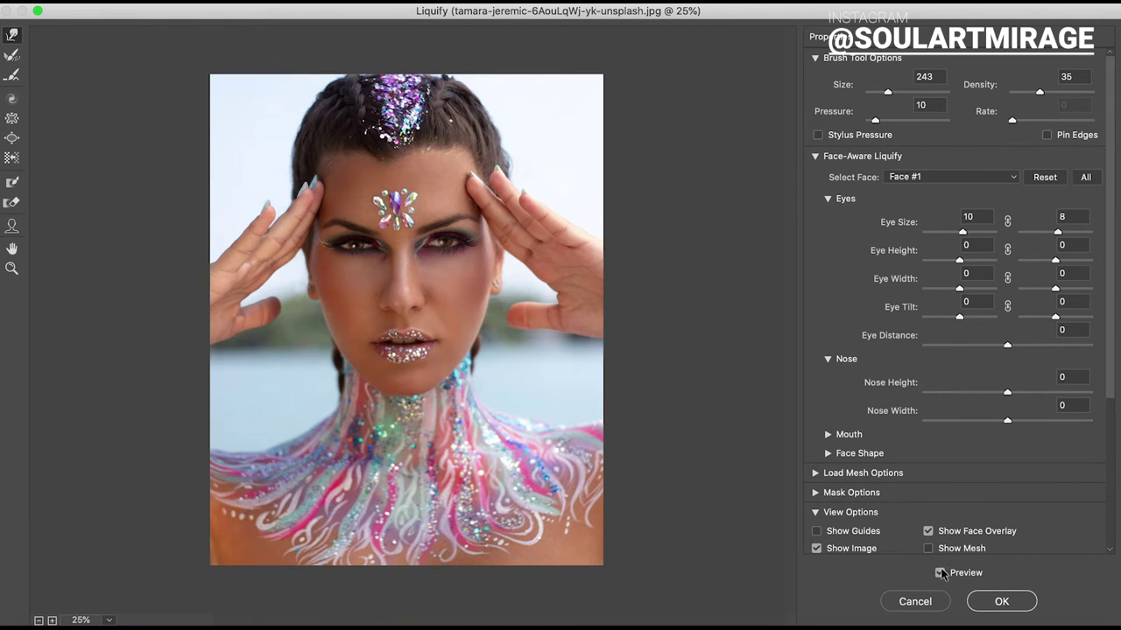
key("bracketright")
key("bracketright")
key("bracketright")
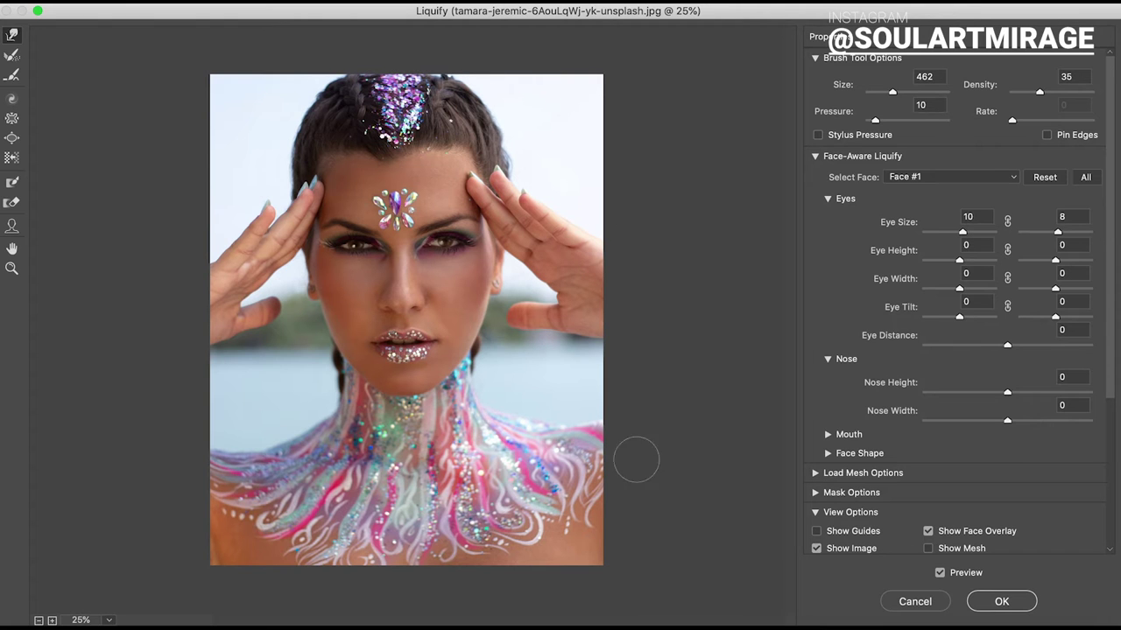
key("ctrl+plus")
key("ctrl+plus")
key("ctrl+plus")
left_click_drag(893, 91, 884, 94)
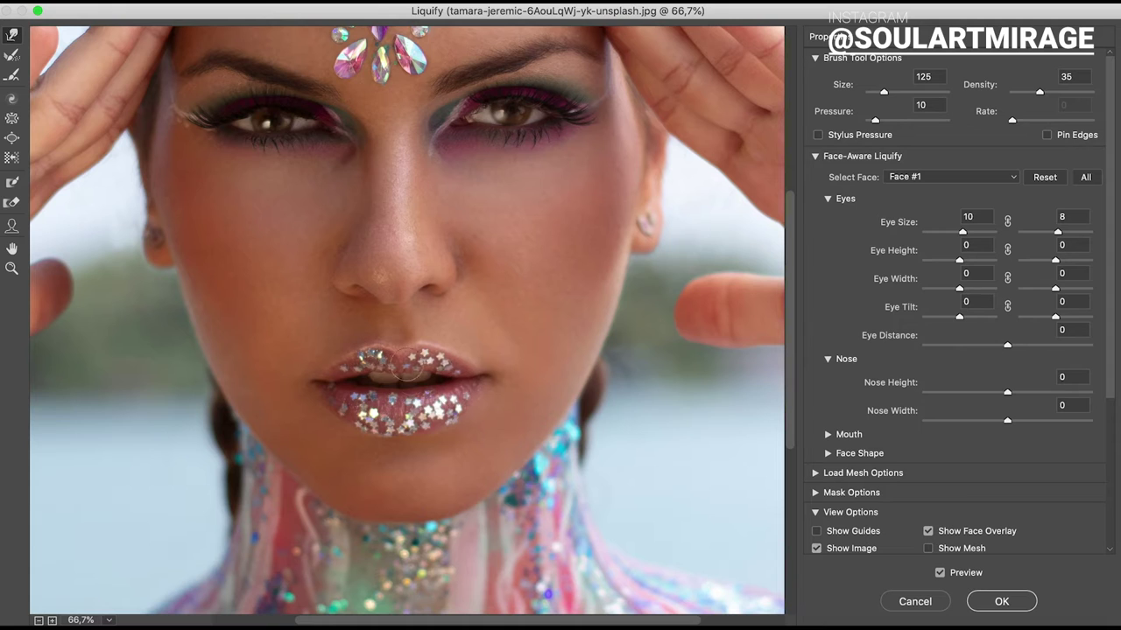
left_click(940, 572)
left_click_drag(884, 94, 887, 94)
left_click(1000, 602)
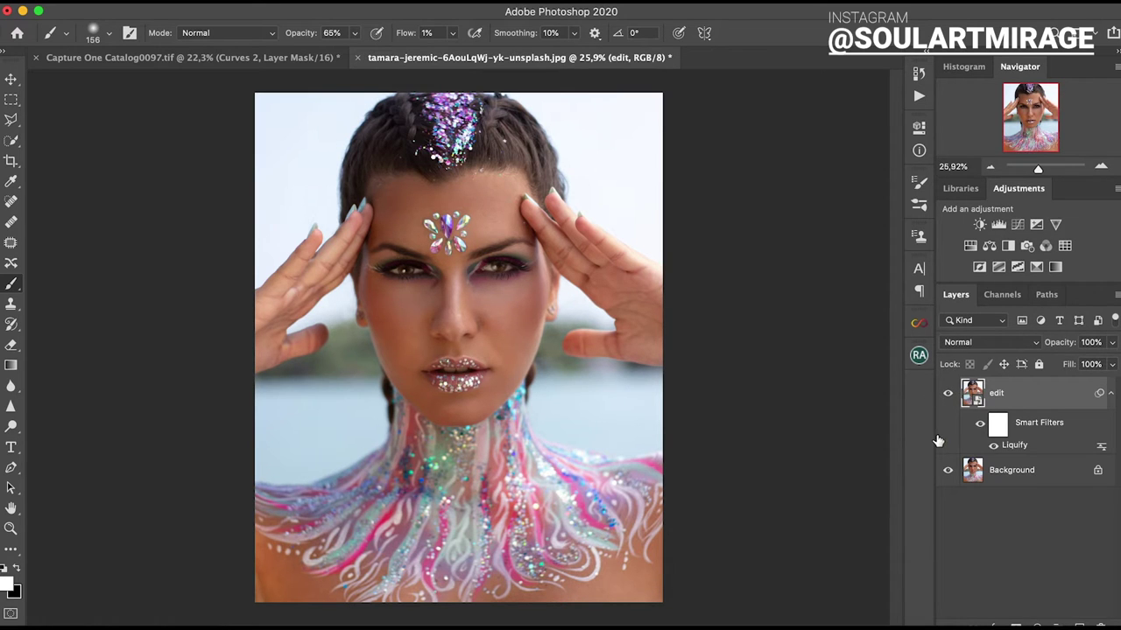
Pull in Curves 1's white point to brighten the highlights.
left_click(1110, 394)
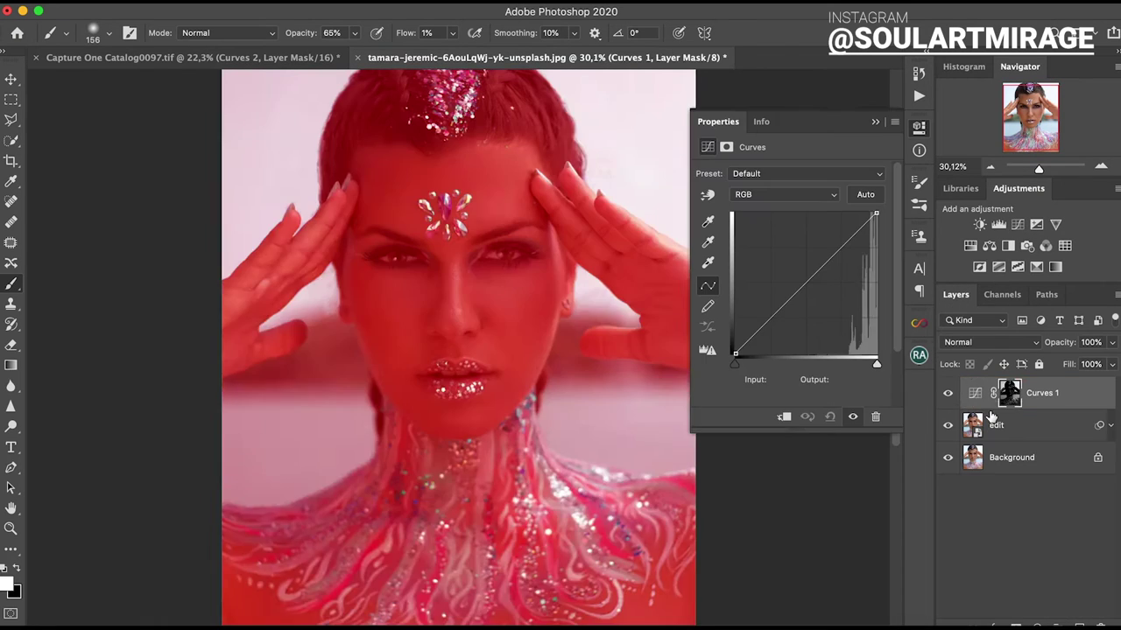
left_click(1010, 393)
left_click(974, 393)
left_click_drag(876, 213, 872, 212)
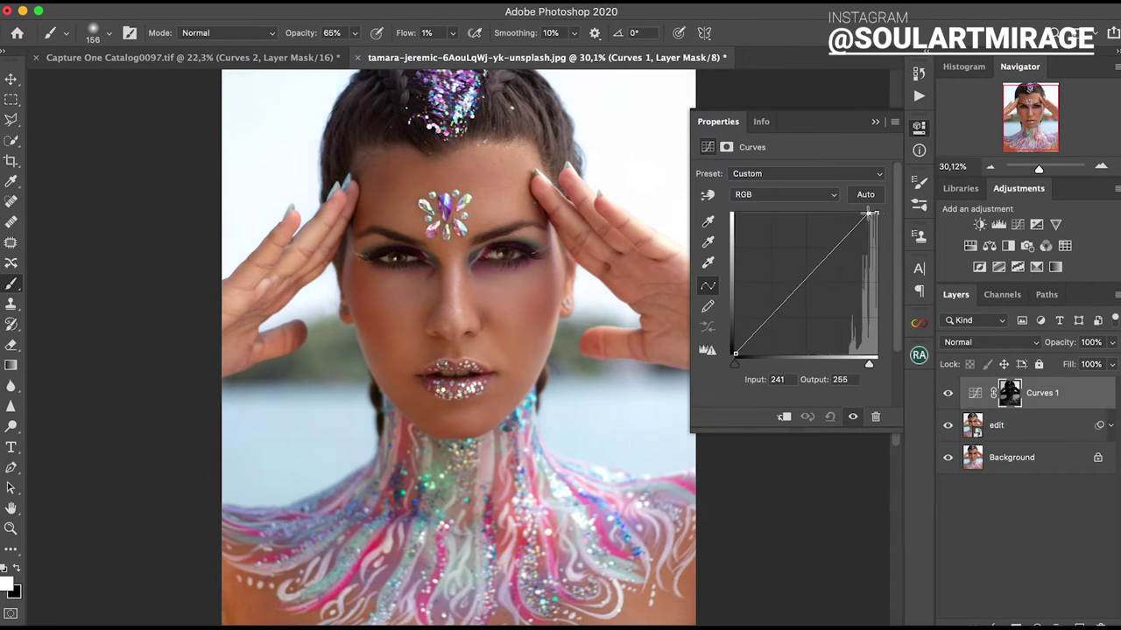
Increase the contrast of the Curves 1 mask with Levels.
left_click(1010, 393, "alt")
key("ctrl+l")
left_click_drag(940, 291, 878, 291)
left_click_drag(742, 291, 750, 296)
left_click_drag(877, 291, 857, 291)
left_click(805, 293)
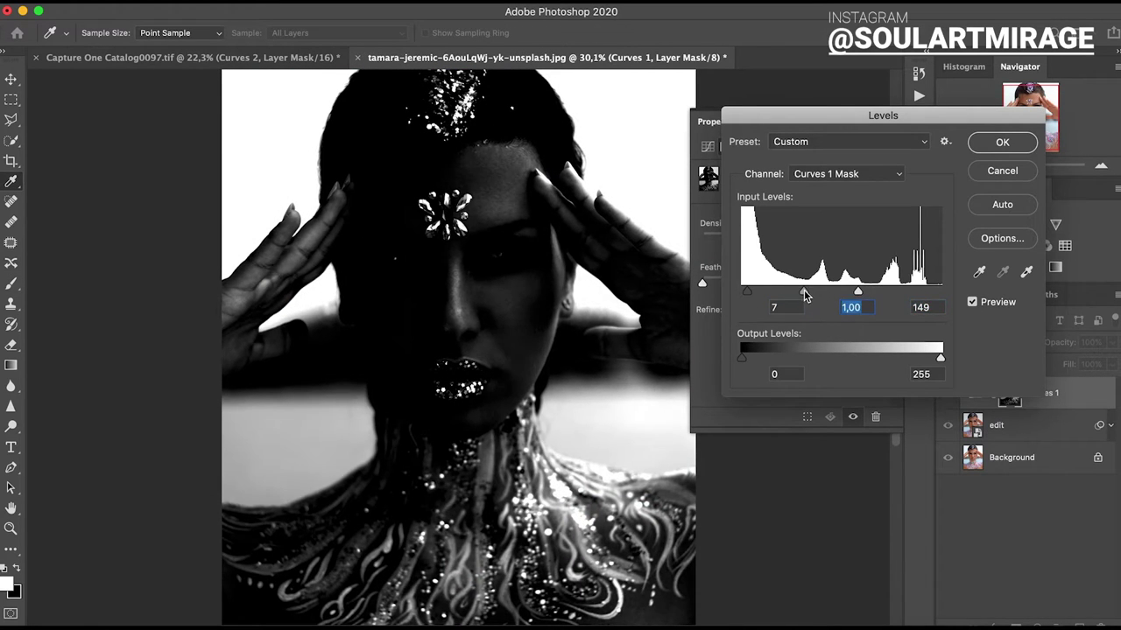
left_click(1002, 142)
Preview a channel as mask source, then add and undo a Levels adjustment.
left_click(974, 393)
key("b")
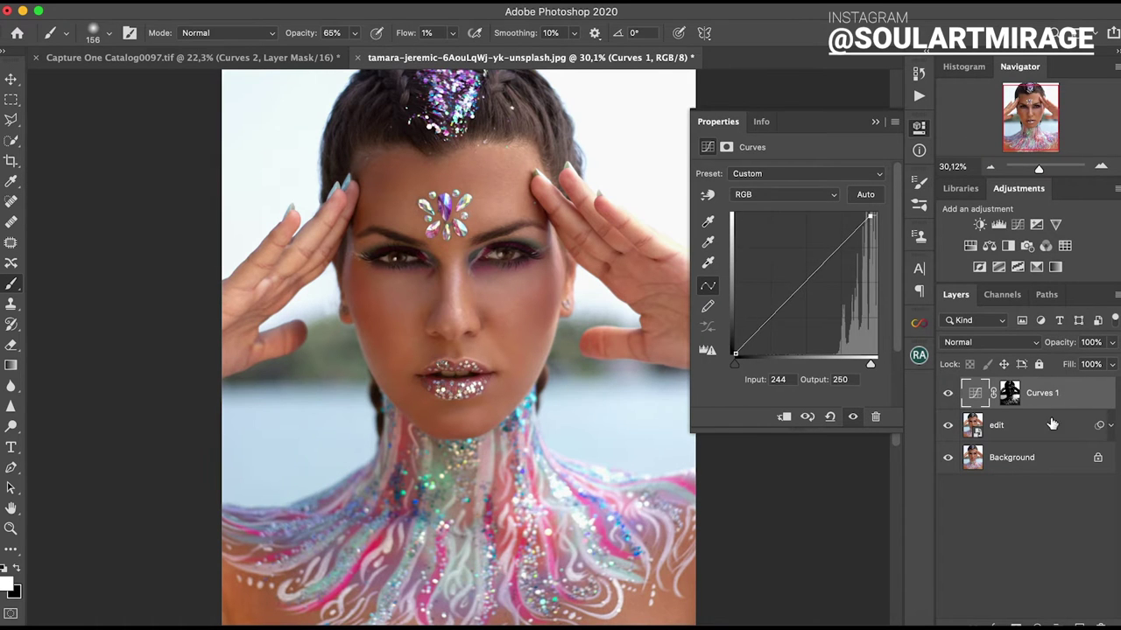
left_click(1002, 295)
left_click(1002, 581)
left_click(956, 294)
left_click(998, 224)
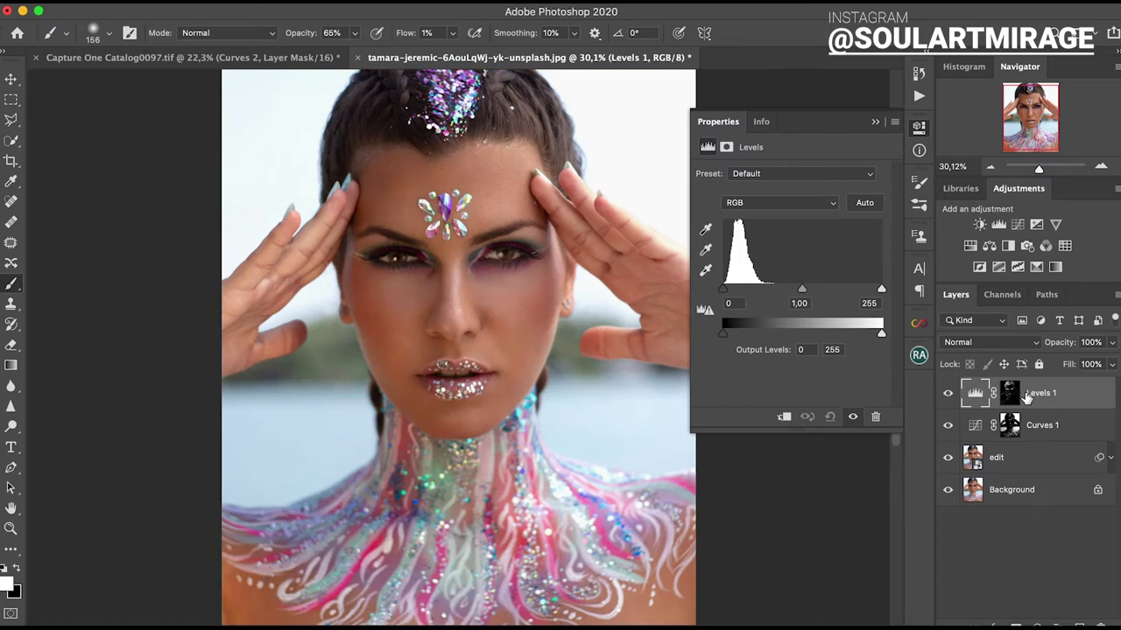
key("ctrl+z")
key("ctrl+j")
Add Curves 2 darkening the midtones and boost its mask contrast with Levels.
left_click(727, 147)
left_click_drag(774, 315, 814, 289)
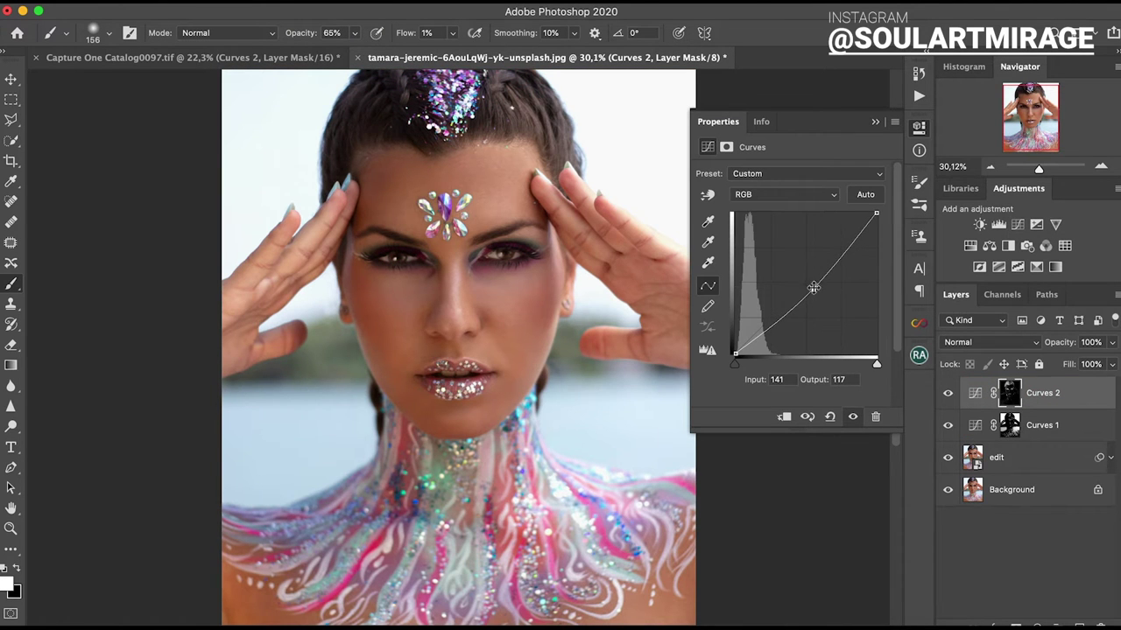
left_click(1012, 396, "alt")
key("ctrl+l")
left_click_drag(941, 291, 811, 291)
left_click_drag(741, 291, 752, 294)
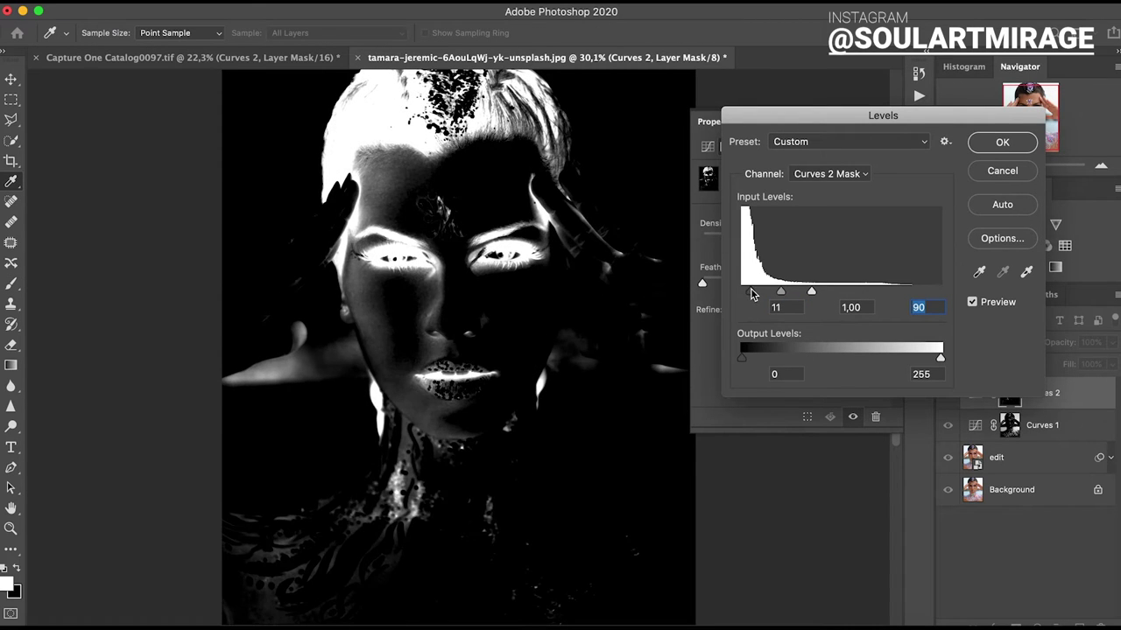
left_click_drag(752, 294, 754, 294)
key("Return")
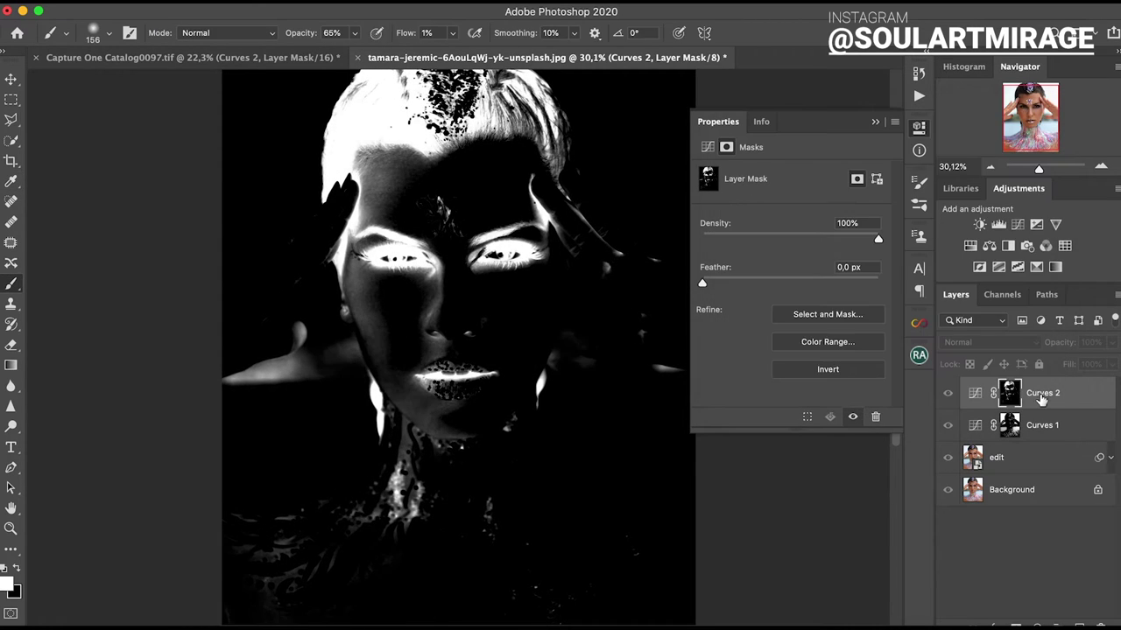
Lower Curves 2 opacity to 26% and load the m channel as a selection.
left_click(974, 393)
left_click_drag(1112, 343, 1064, 364)
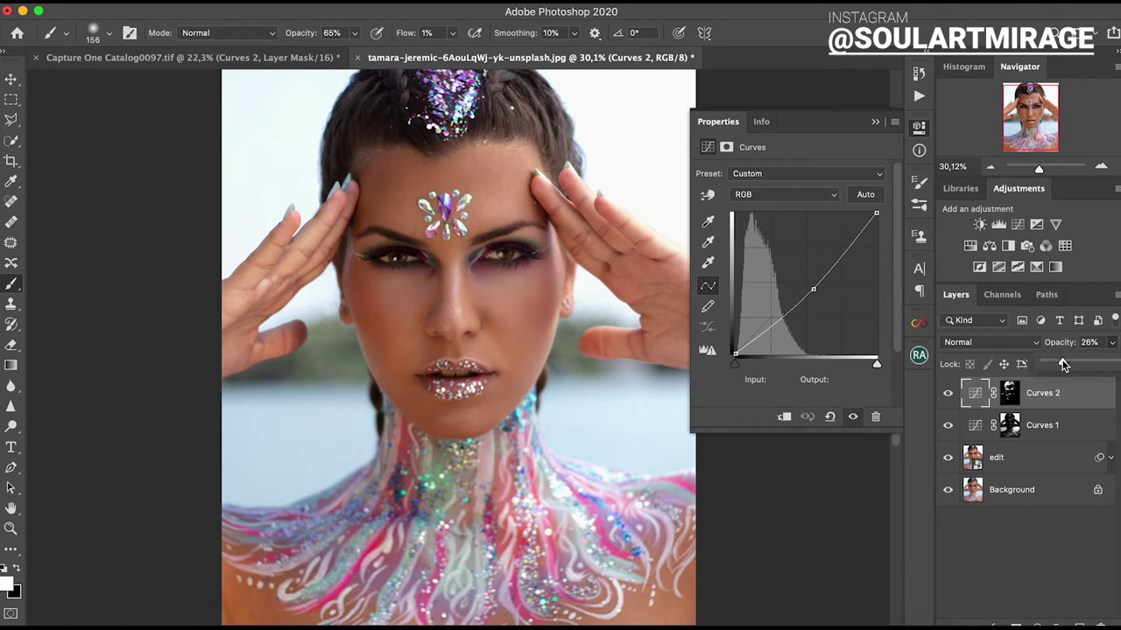
left_click(1002, 295)
left_click(1007, 455)
left_click(1000, 612)
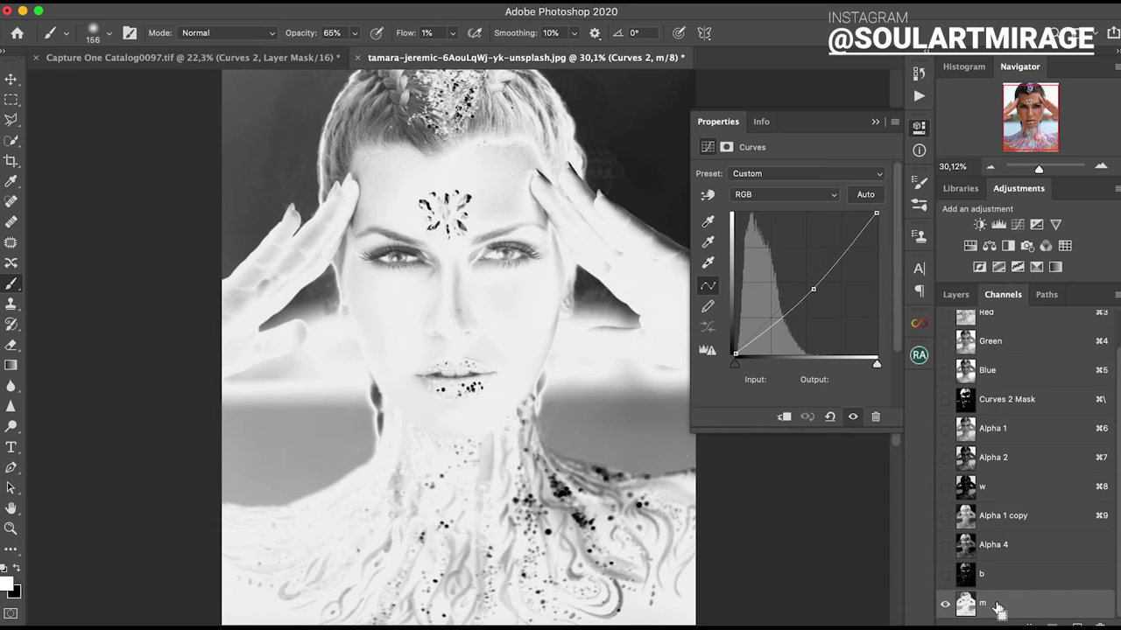
Add a masked Curves 3 adjustment that slightly darkens the midtones.
left_click(955, 294)
left_click(998, 225)
left_click(975, 393)
left_click_drag(808, 280, 808, 284)
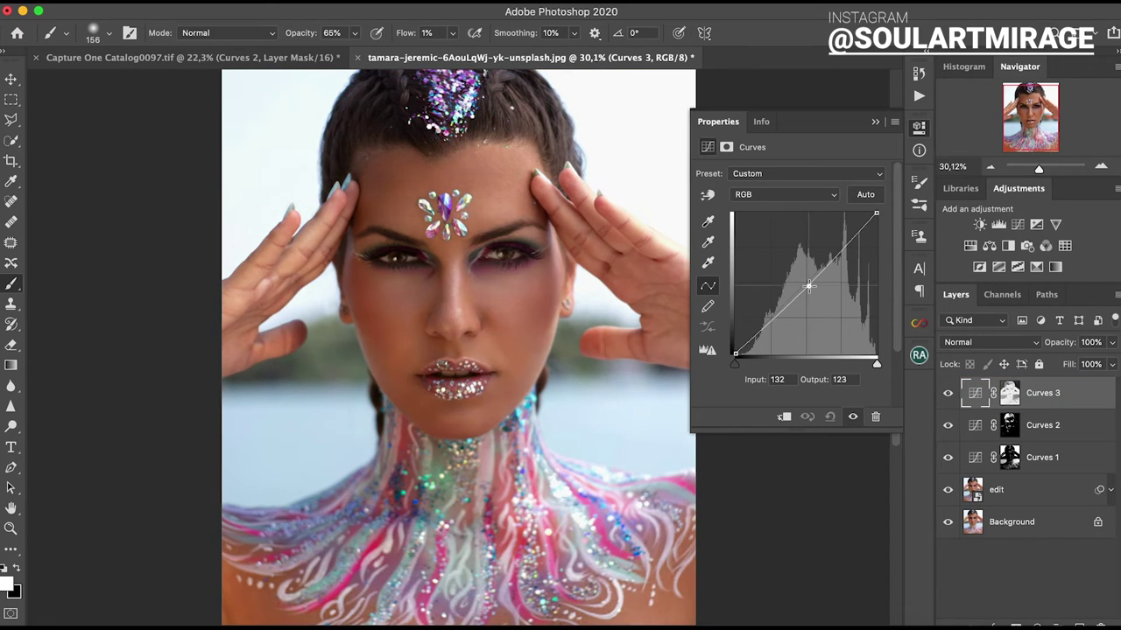
Tighten the Curves 3 mask with Levels and lower the layer's opacity to 30%.
left_click(1009, 393, "alt")
key("ctrl+l")
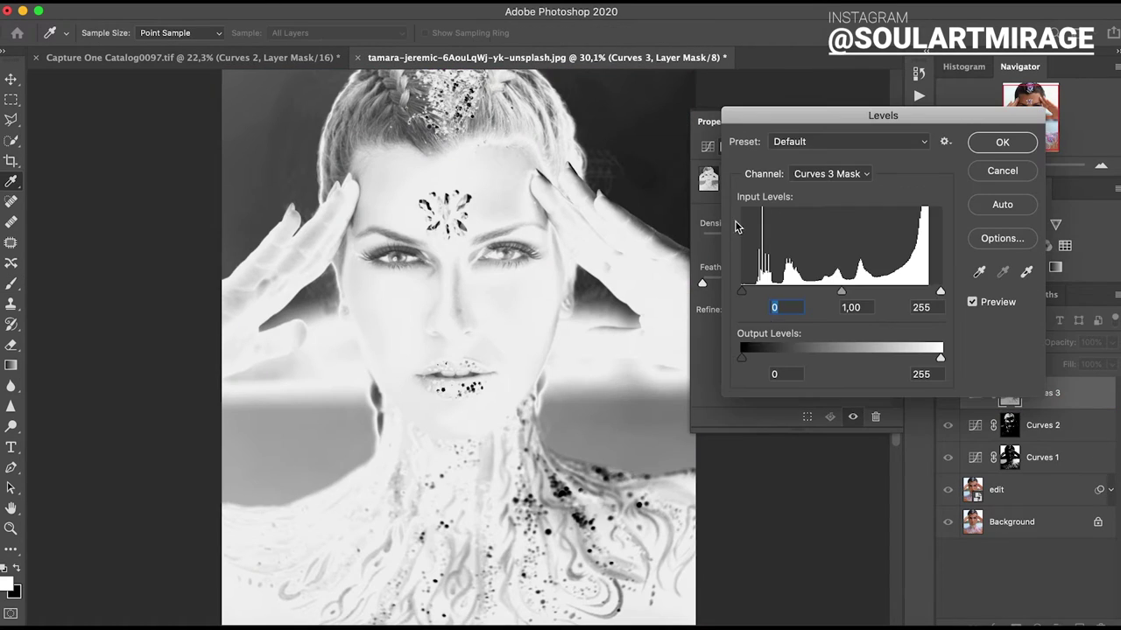
left_click_drag(939, 291, 927, 291)
left_click_drag(741, 291, 797, 298)
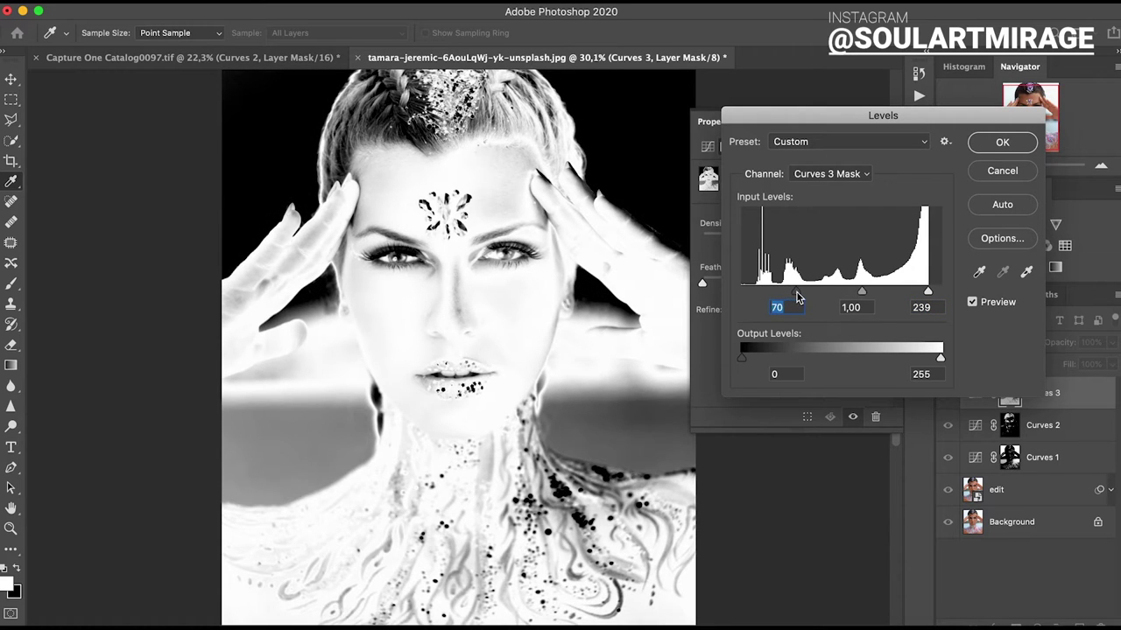
key("Return")
left_click(975, 393)
left_click(1112, 342)
left_click_drag(1105, 364, 1062, 364)
Duplicate Curves 1 and pull the Green and Blue white points left to brighten highlights.
left_click(1019, 464)
key("ctrl+j")
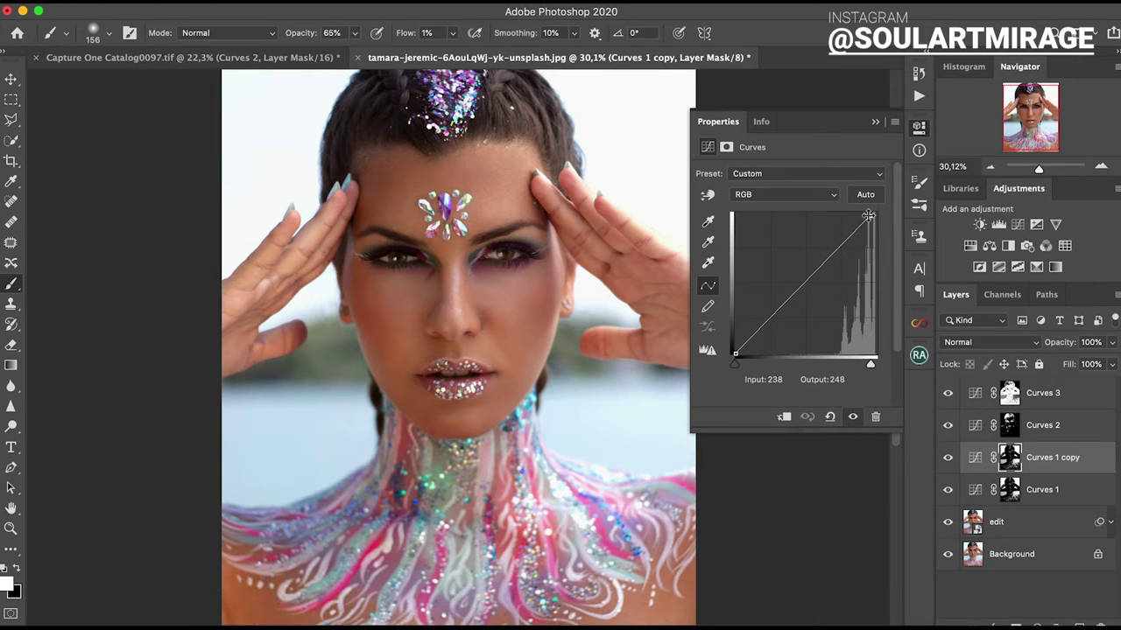
left_click(806, 194)
left_click(746, 205)
left_click(788, 194)
left_click(749, 206)
left_click_drag(875, 212, 870, 213)
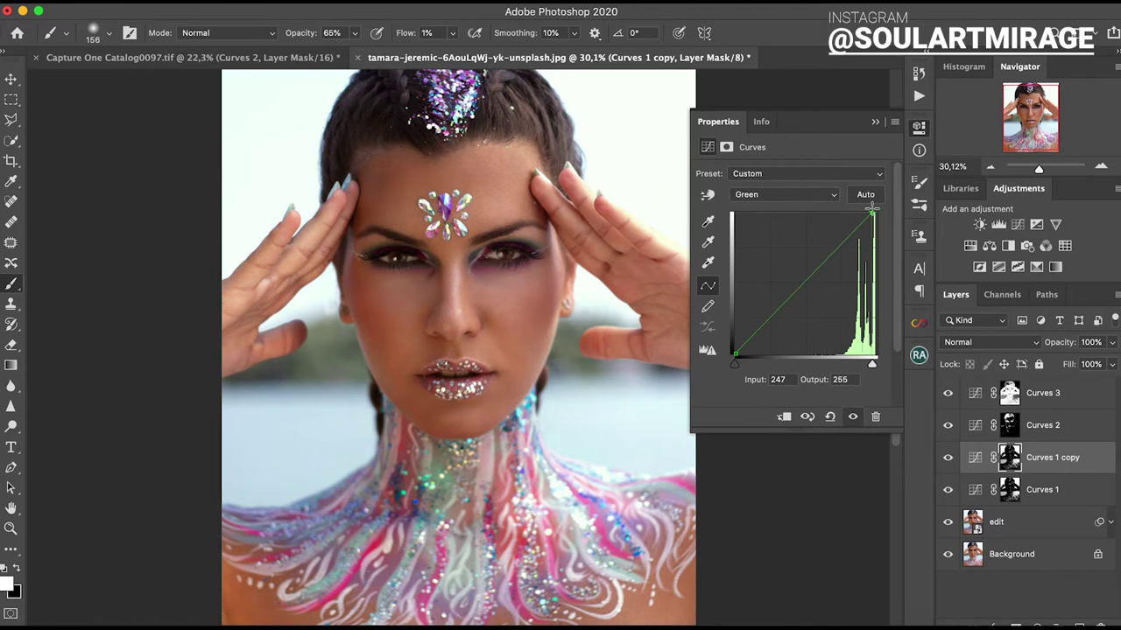
left_click(788, 195)
left_click(748, 210)
left_click_drag(873, 213, 868, 210)
Fit the image in view and select the curves and edit layers together.
left_click(978, 393)
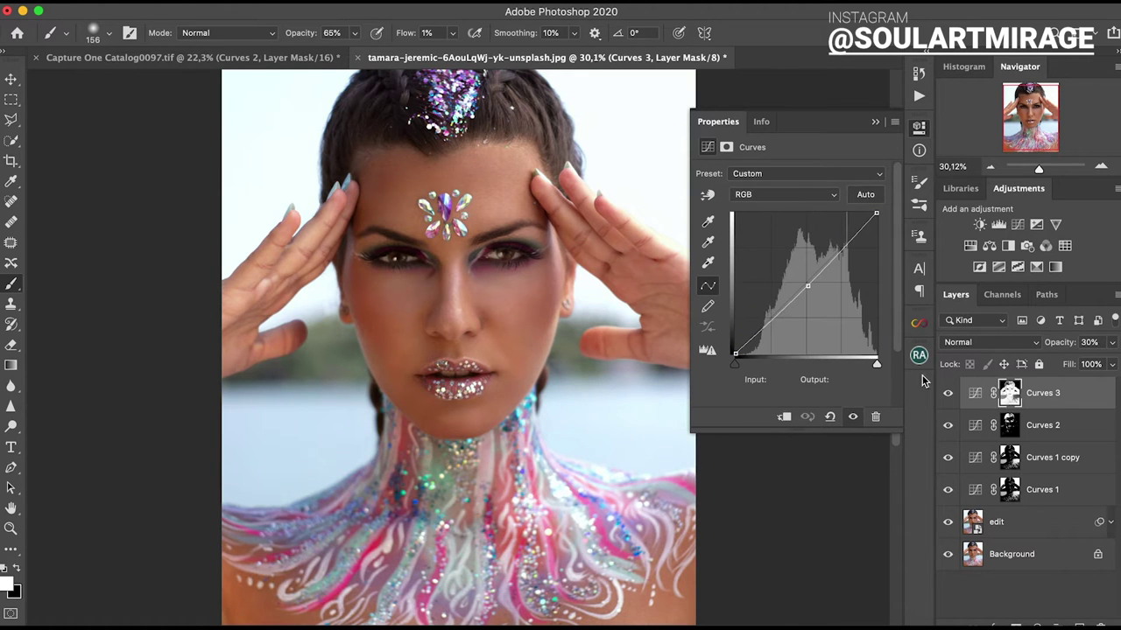
key("ctrl+0")
left_click(1050, 525, "shift")
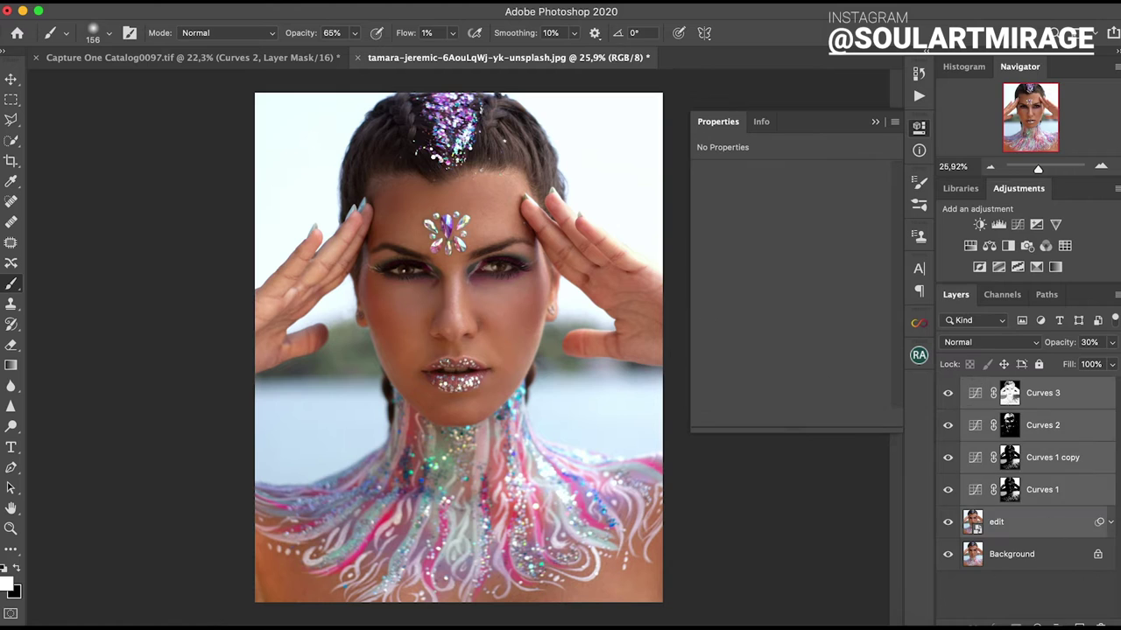
Group the curves and edit layers into Group 1 and select Curves 3 inside it.
key("ctrl+g")
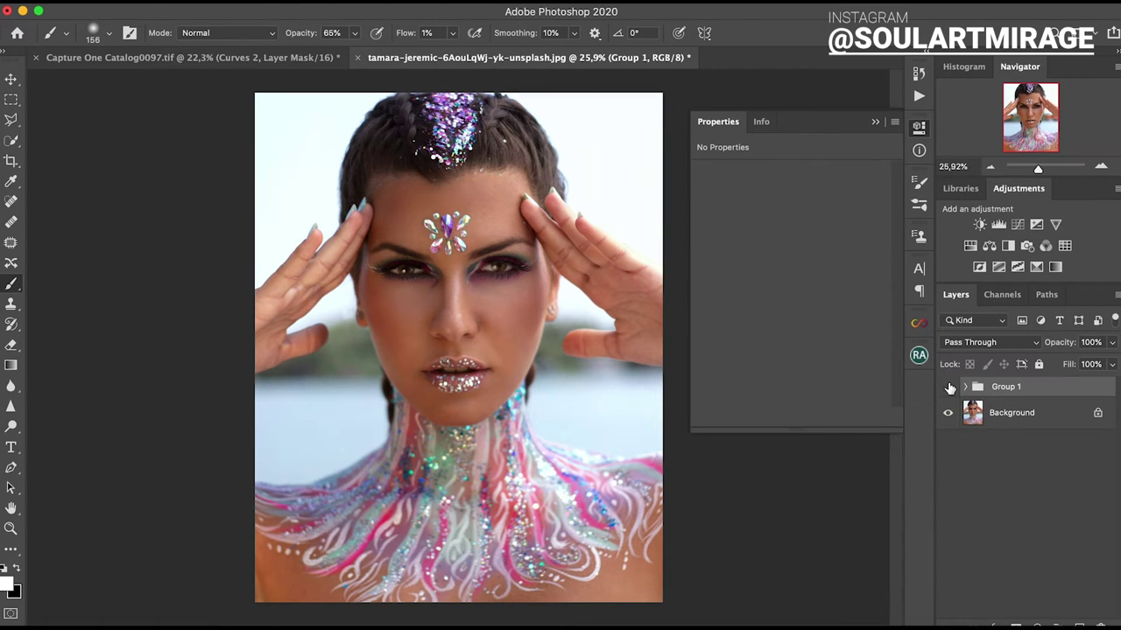
left_click(964, 386)
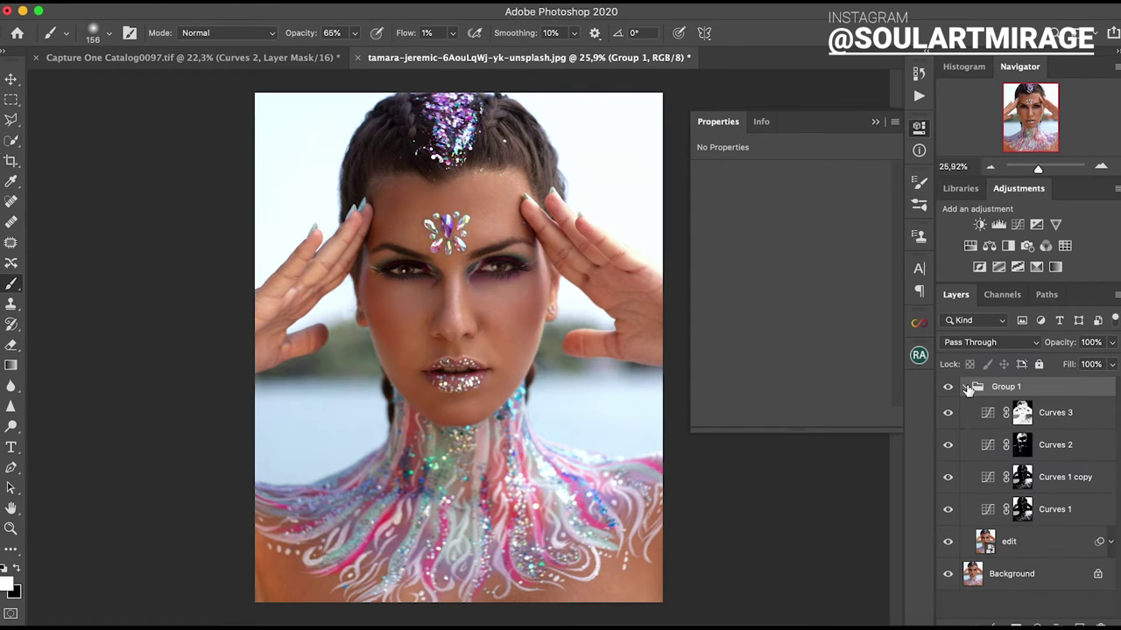
left_click(993, 409)
left_click_drag(1039, 168, 1042, 169)
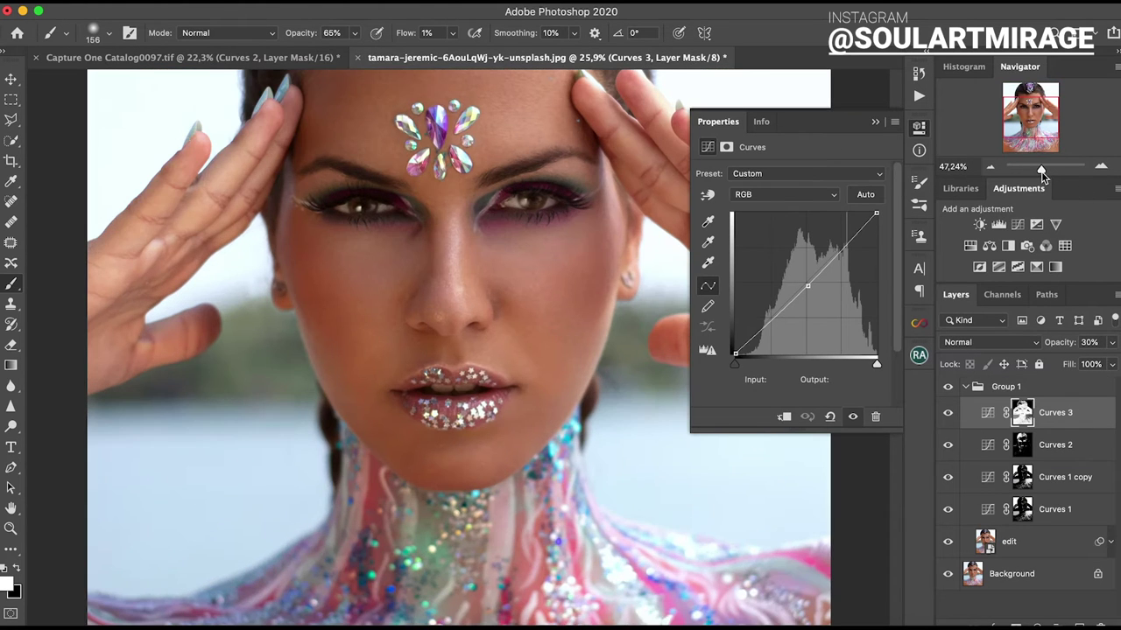
key("ctrl+0")
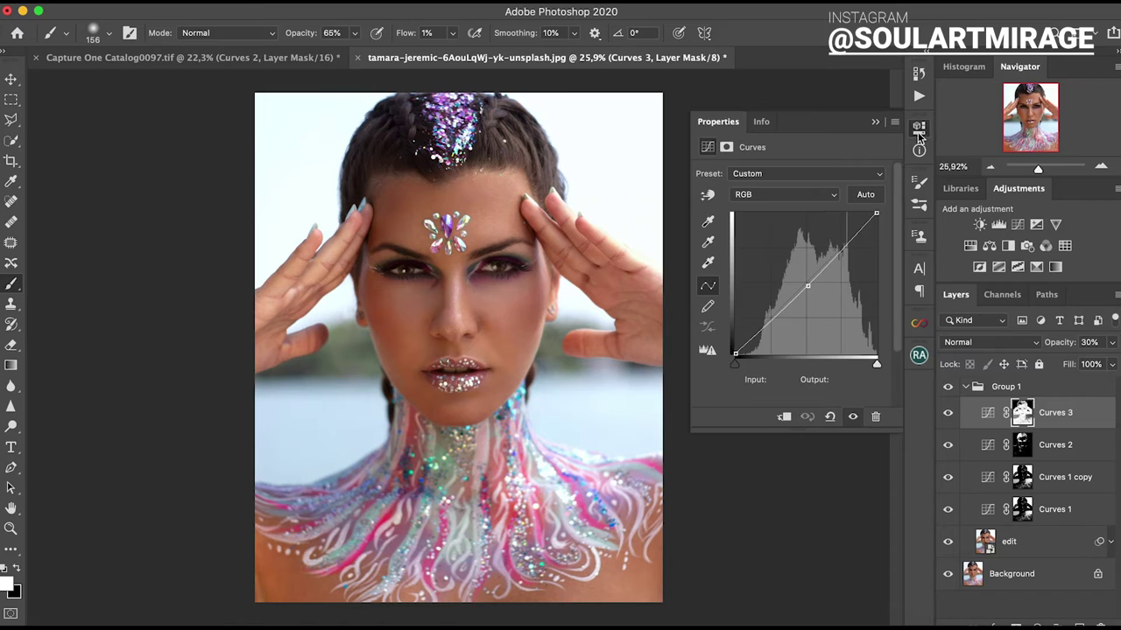
Add a Hue/Saturation layer sampling the pinks and set its colour range toward magenta.
left_click(970, 246)
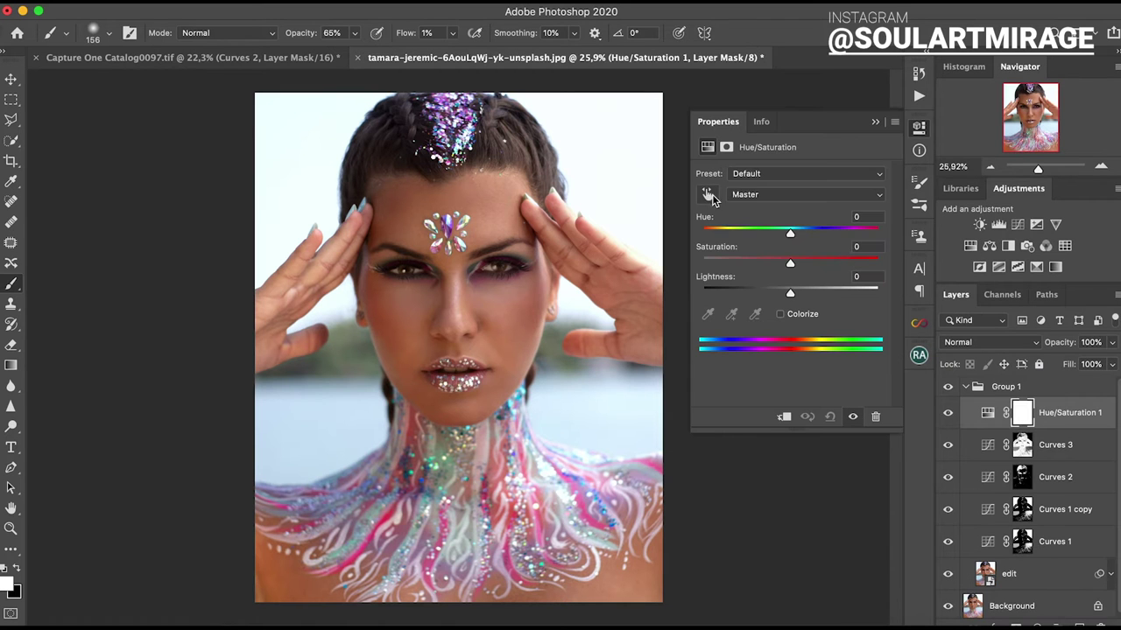
left_click(708, 194)
left_click(543, 522)
left_click_drag(791, 264, 878, 263)
left_click_drag(789, 292, 879, 293)
left_click_drag(814, 344, 785, 348)
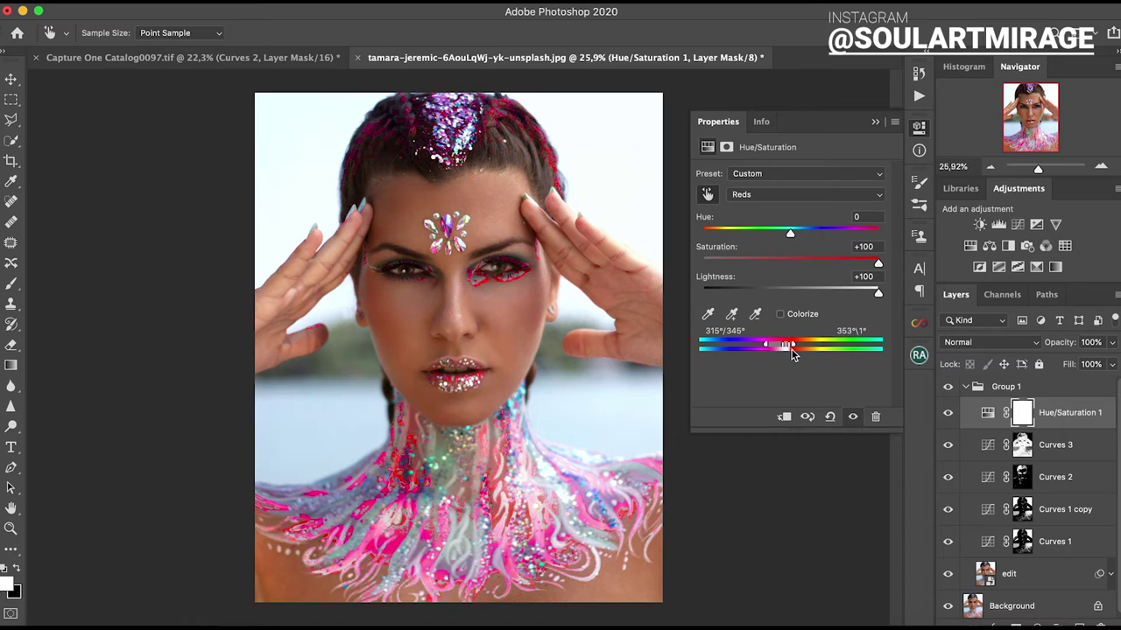
left_click_drag(785, 348, 755, 348)
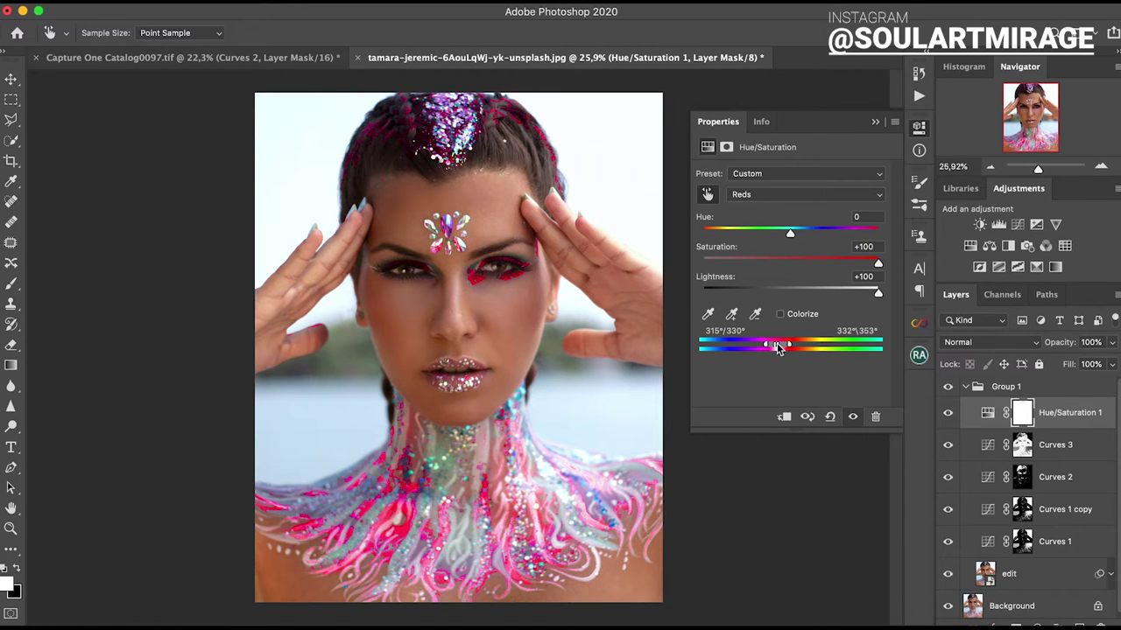
left_click(790, 262)
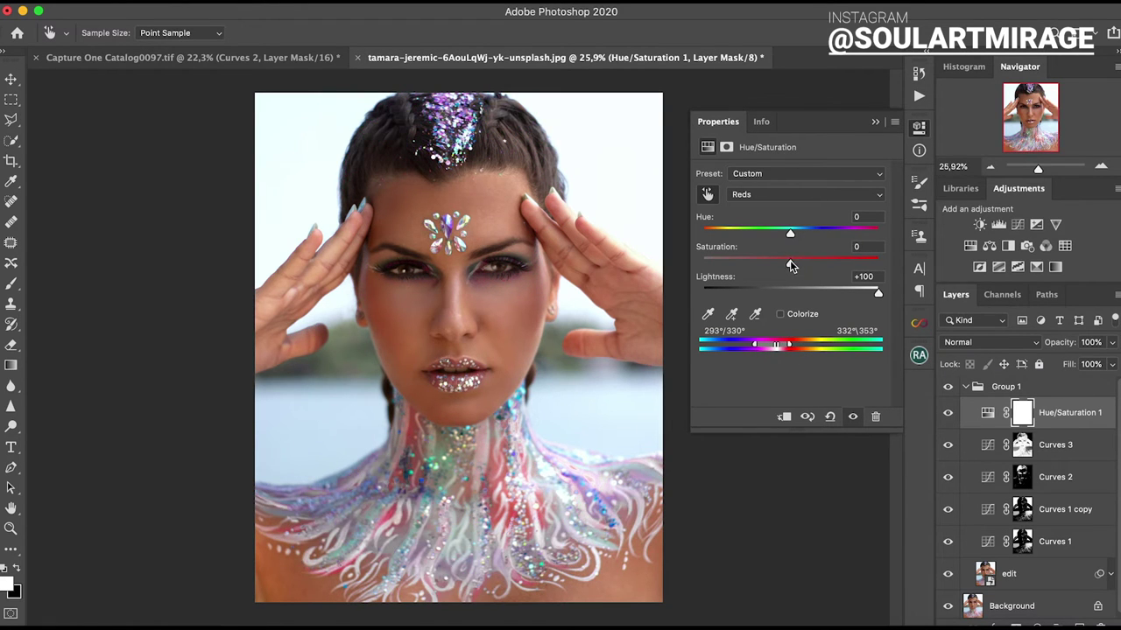
left_click(790, 292)
Shift the Magentas hue to -51 and raise saturation to +49.
left_click(814, 261)
left_click_drag(790, 233, 758, 236)
left_click_drag(789, 345, 785, 350)
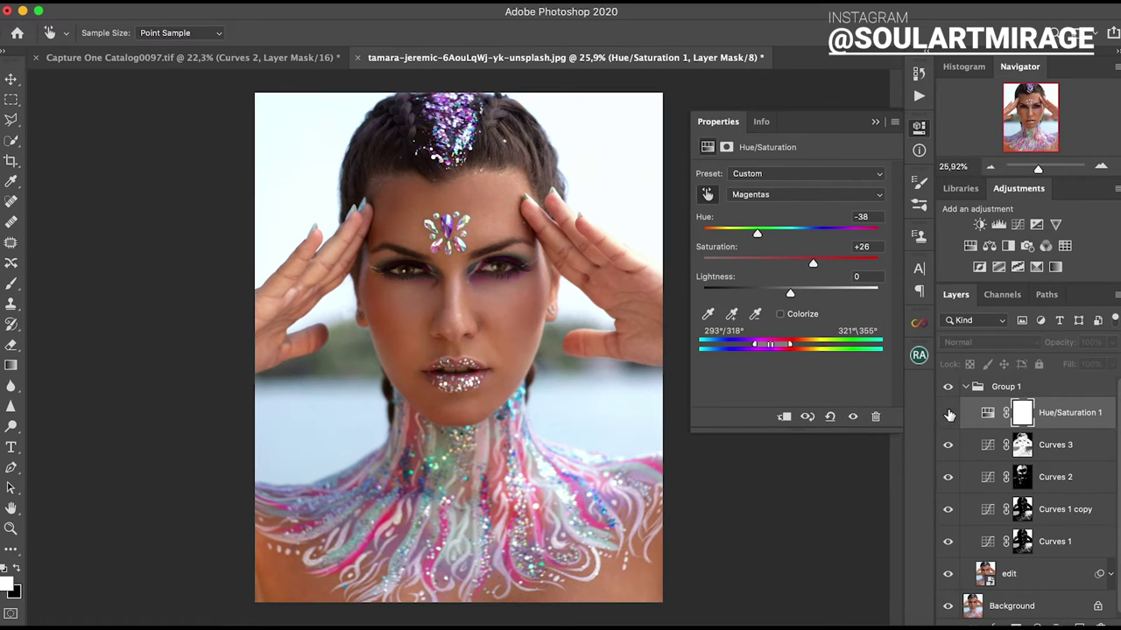
mouse_move(757, 233)
left_mouse_down()
mouse_move(745, 233)
mouse_move(768, 233)
mouse_move(749, 233)
left_mouse_up()
left_click(834, 263)
Invert the Hue/Saturation mask and paint the shift back onto both shoulders with a 380 px brush.
key("ctrl+i")
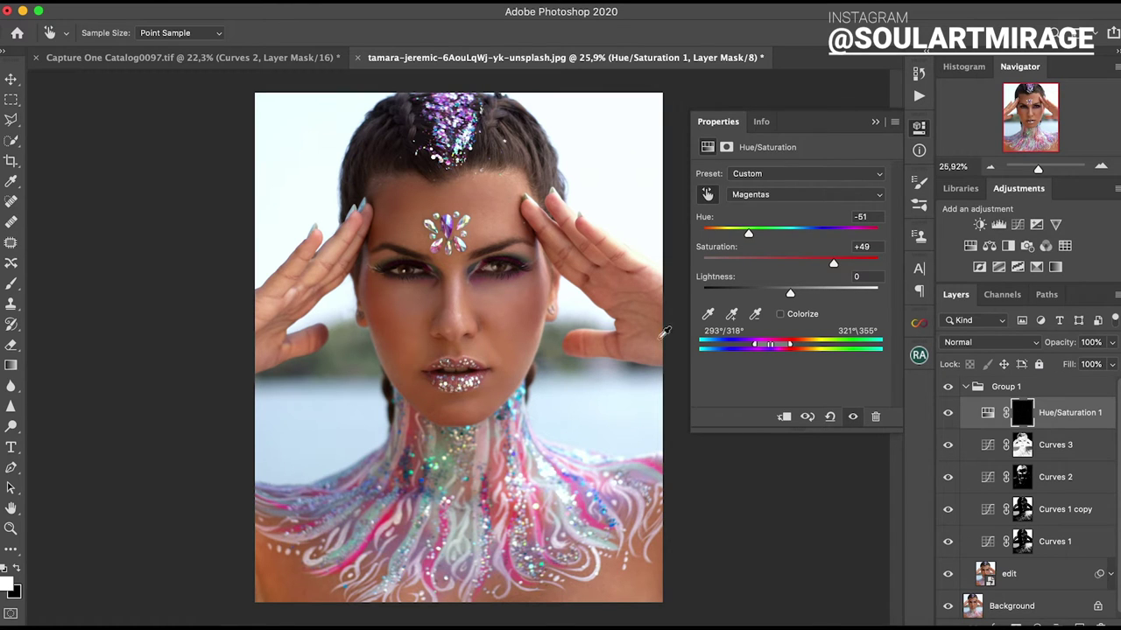
key("b")
left_click(97, 32)
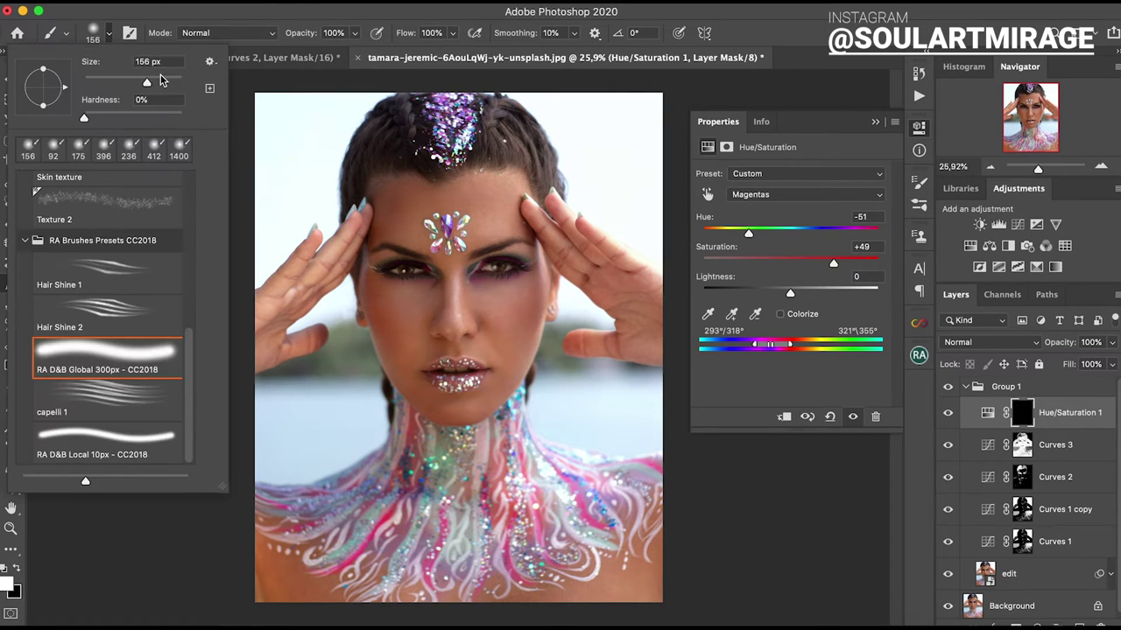
type("380")
key("Return")
left_click_drag(275, 520, 327, 495)
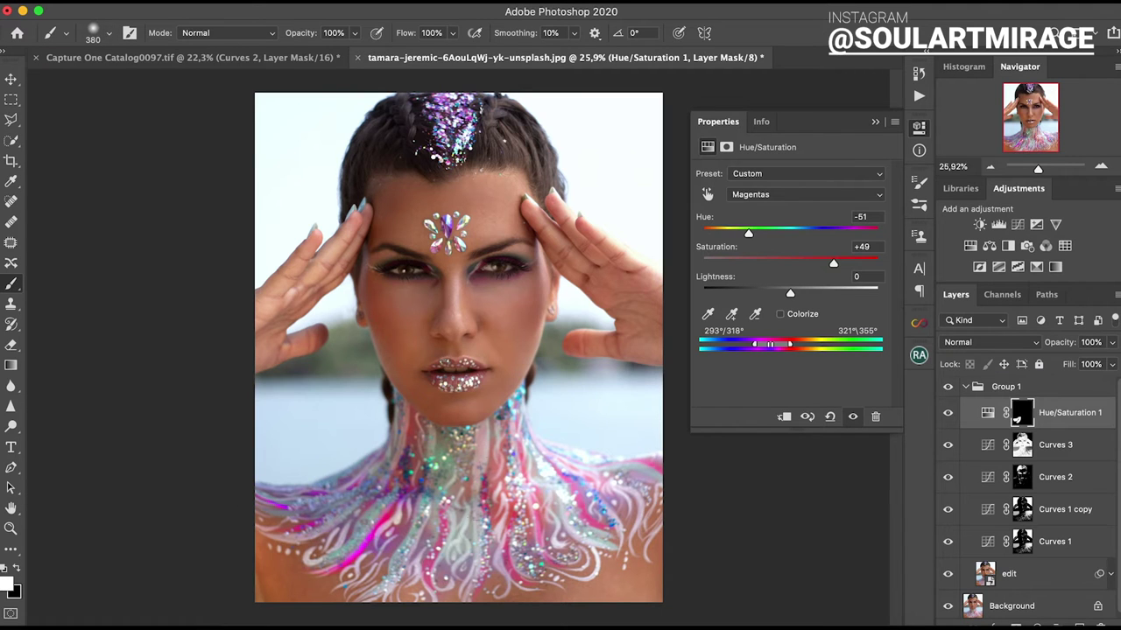
left_click_drag(571, 488, 664, 468)
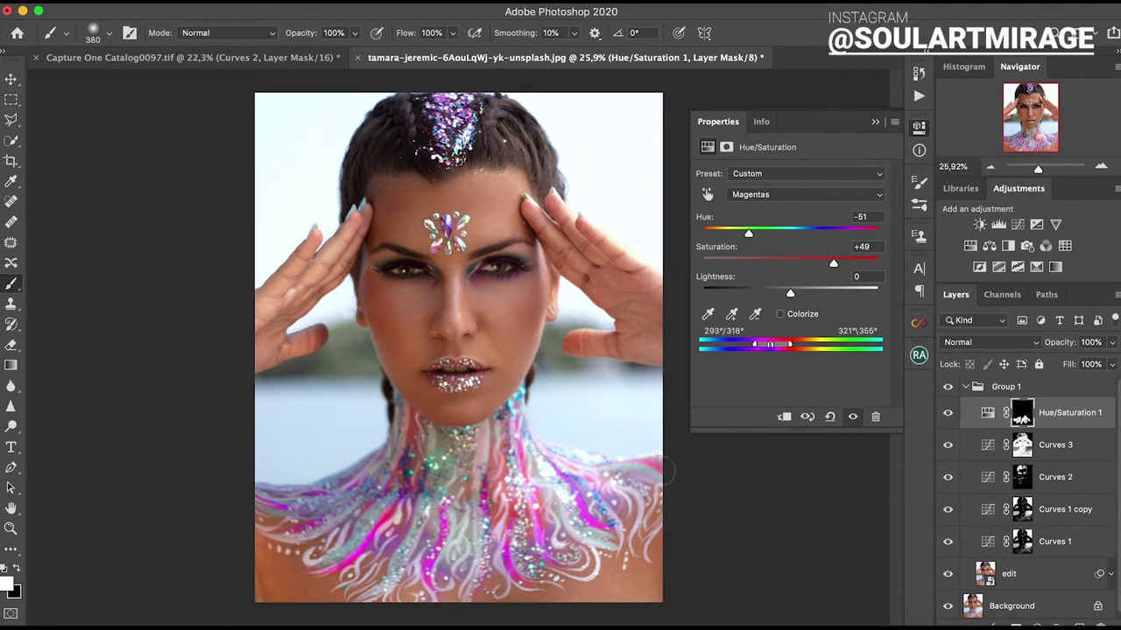
key("x")
left_click(1055, 267)
Add Selective Color 1, adjusting magenta and cyan in Magentas and setting Reds yellow to +3.
left_click(805, 191)
left_click(788, 246)
mouse_move(790, 253)
left_mouse_down()
mouse_move(815, 256)
mouse_move(741, 286)
mouse_move(767, 287)
left_mouse_up()
left_click_drag(810, 228, 823, 224)
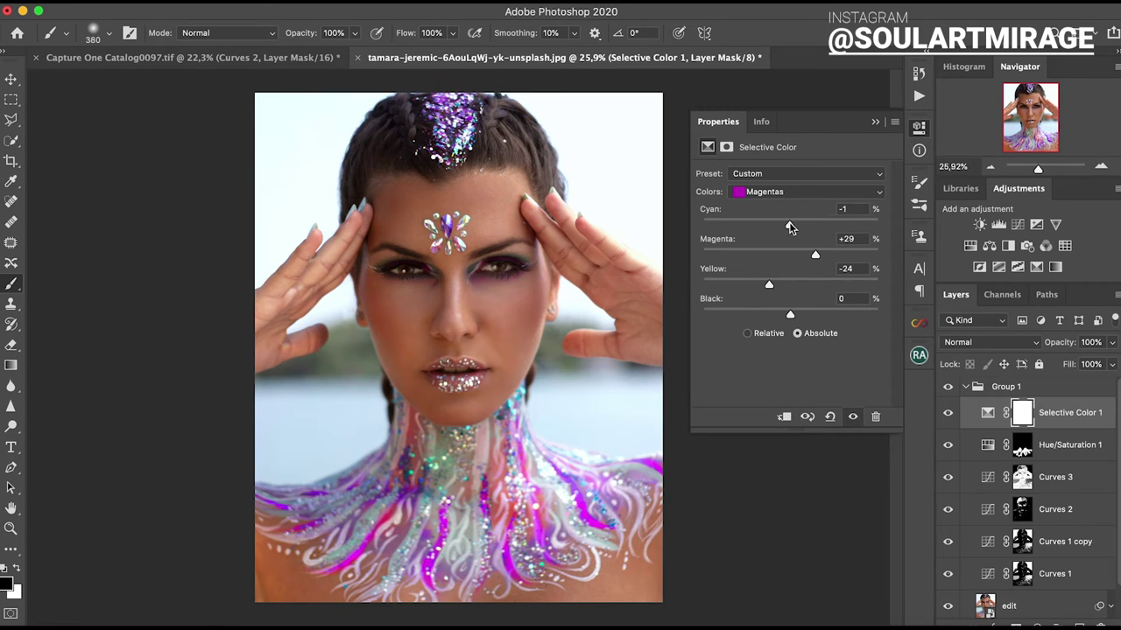
left_click(805, 191)
left_click(753, 132)
mouse_move(790, 285)
left_mouse_down()
mouse_move(756, 288)
mouse_move(821, 257)
mouse_move(775, 267)
left_mouse_up()
Raise cyan in the Blues to +49 and pull cyan and yellow down in the Cyans.
left_click(776, 192)
left_click(776, 240)
left_click_drag(790, 224, 834, 230)
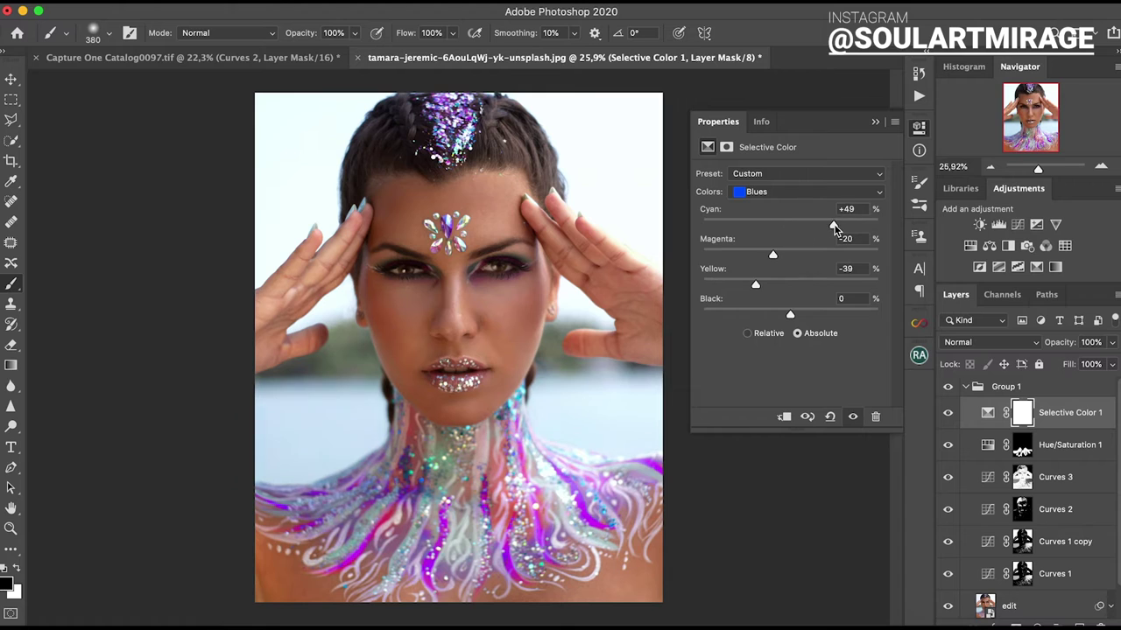
left_click_drag(742, 237, 803, 232)
left_click(806, 192)
left_click(805, 174)
left_click_drag(790, 285, 765, 285)
left_click_drag(859, 225, 761, 229)
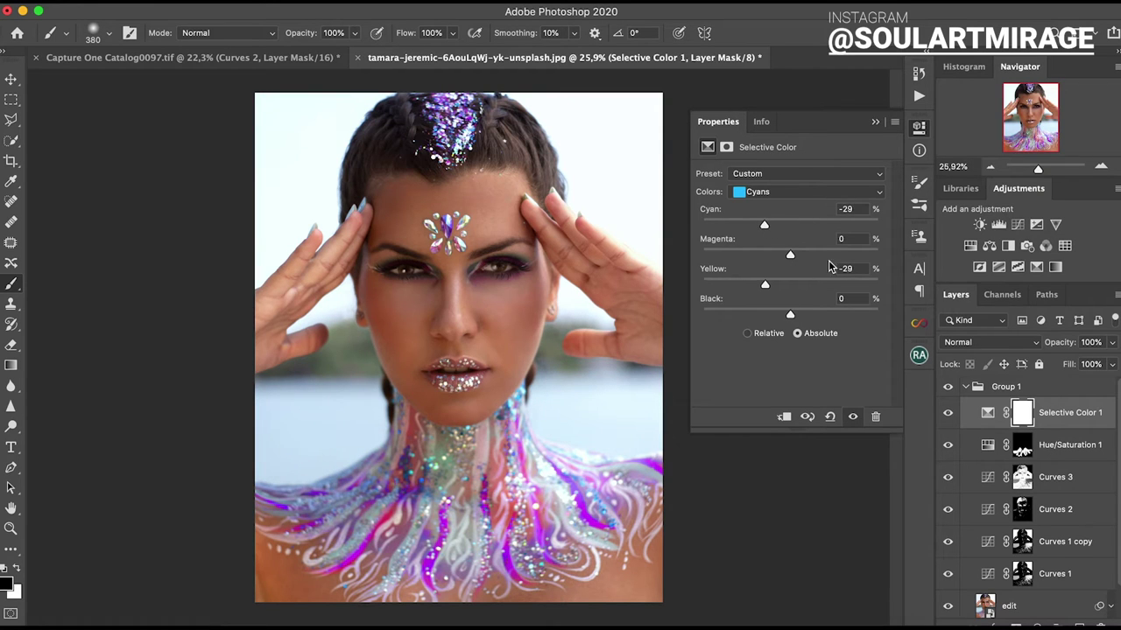
left_click_drag(764, 285, 772, 255)
Set the Greens to Cyan +13, Magenta -37, Yellow -29.
left_click(793, 193)
left_click(783, 177)
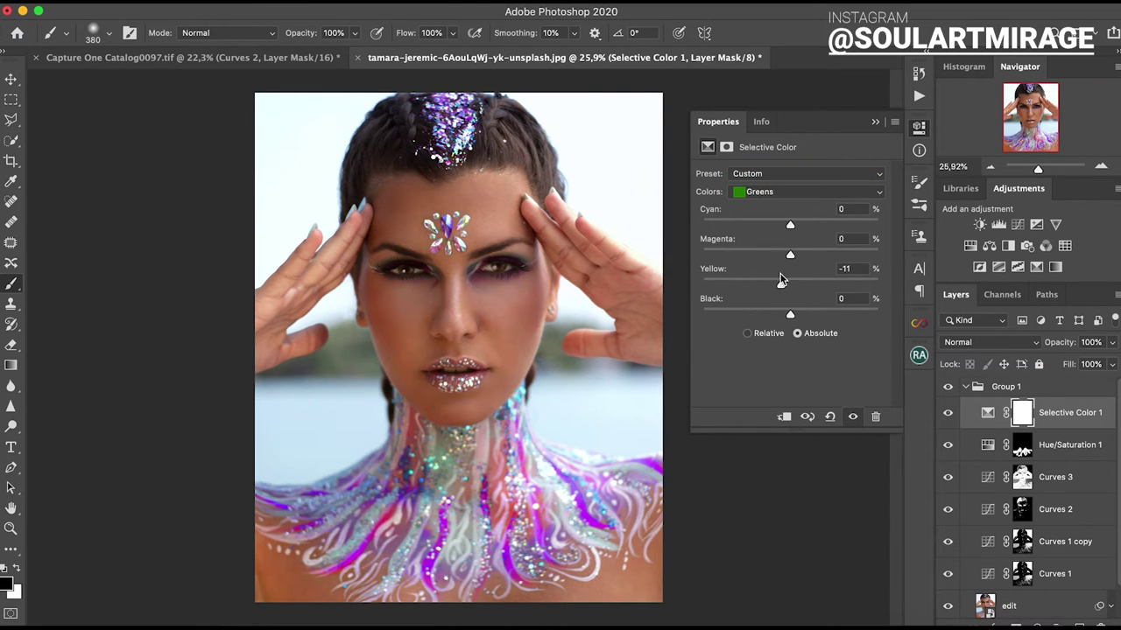
left_click(799, 225)
left_click_drag(790, 254, 736, 254)
left_click_drag(796, 224, 800, 225)
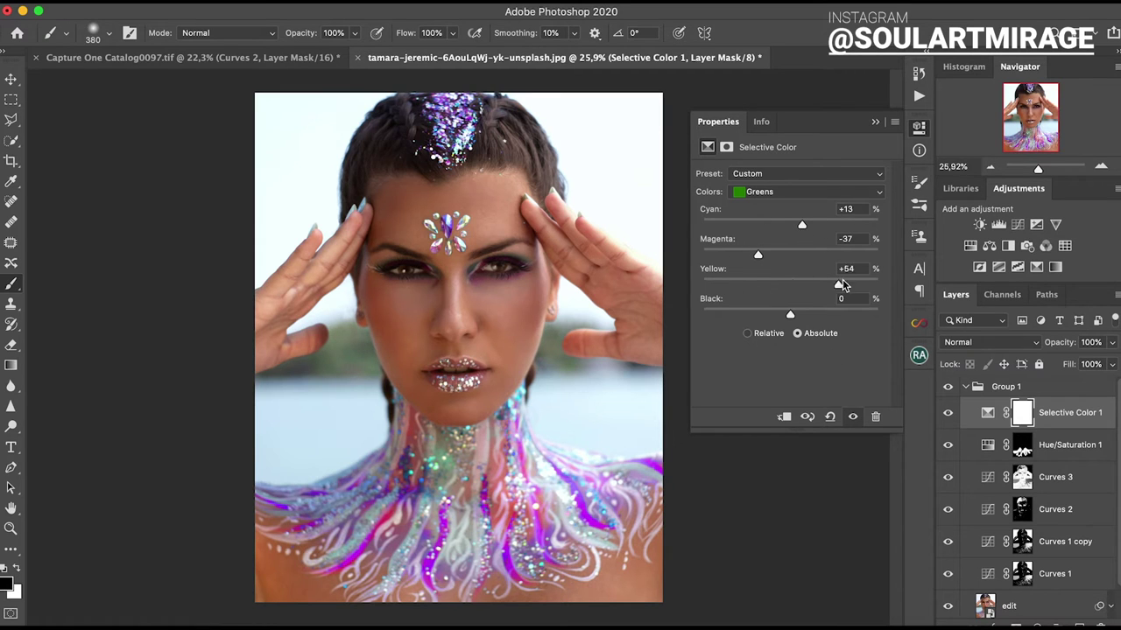
left_click_drag(751, 289, 764, 289)
left_click(948, 412)
Reduce yellow in the Whites to -6.
left_click(806, 191)
left_click(791, 239)
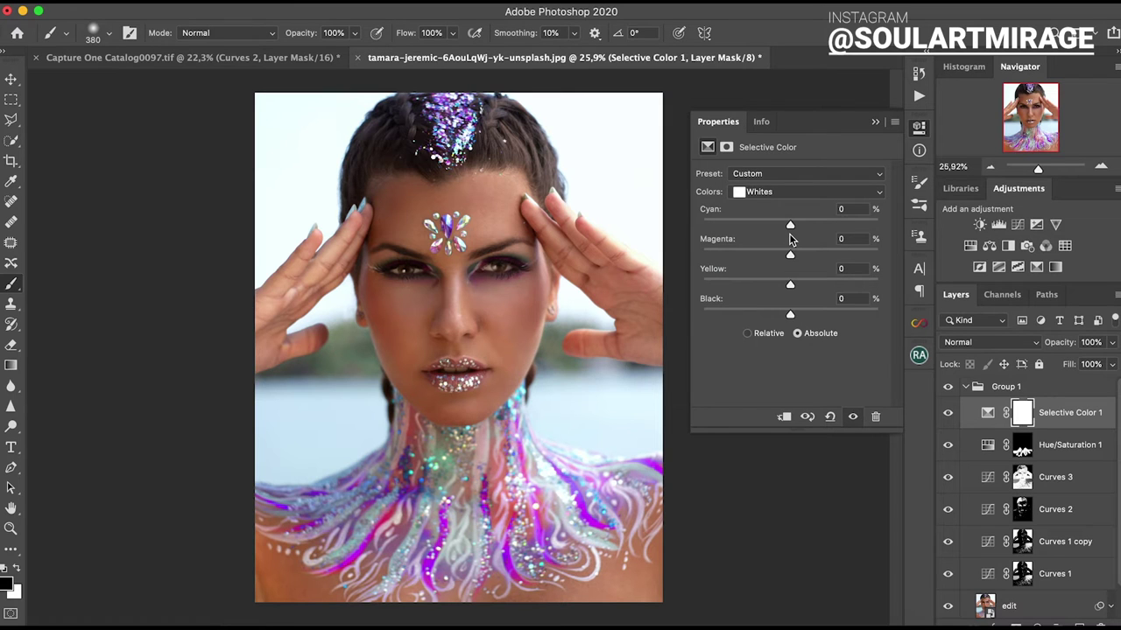
left_click_drag(790, 285, 784, 286)
left_click(805, 191)
left_click(762, 117)
left_click(1079, 622)
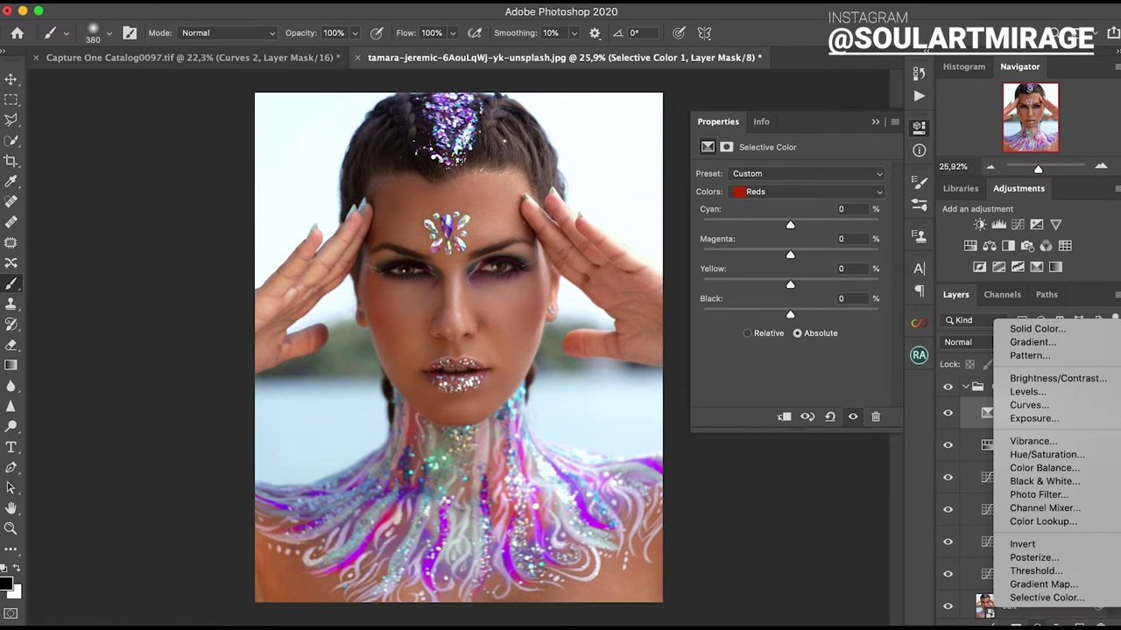
Add Selective Color 2 with Reds yellow at -68 and extra cyan, then invert its mask.
left_click(1021, 589)
mouse_move(789, 287)
left_mouse_down()
mouse_move(715, 288)
mouse_move(730, 286)
left_mouse_up()
left_click_drag(789, 224, 818, 223)
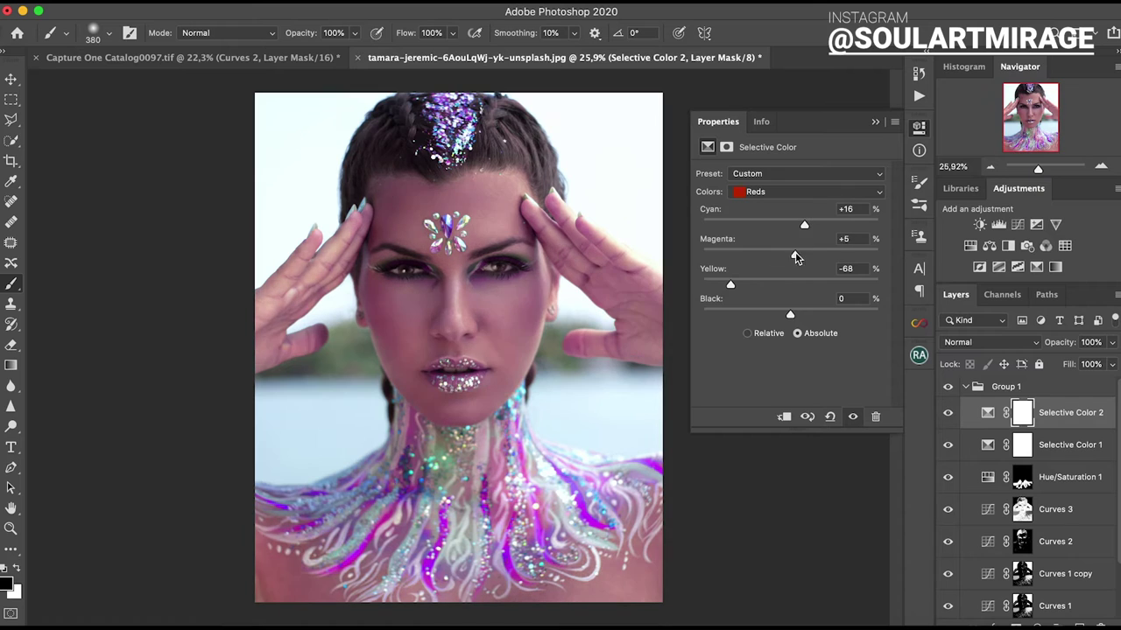
key("ctrl+i")
key("x")
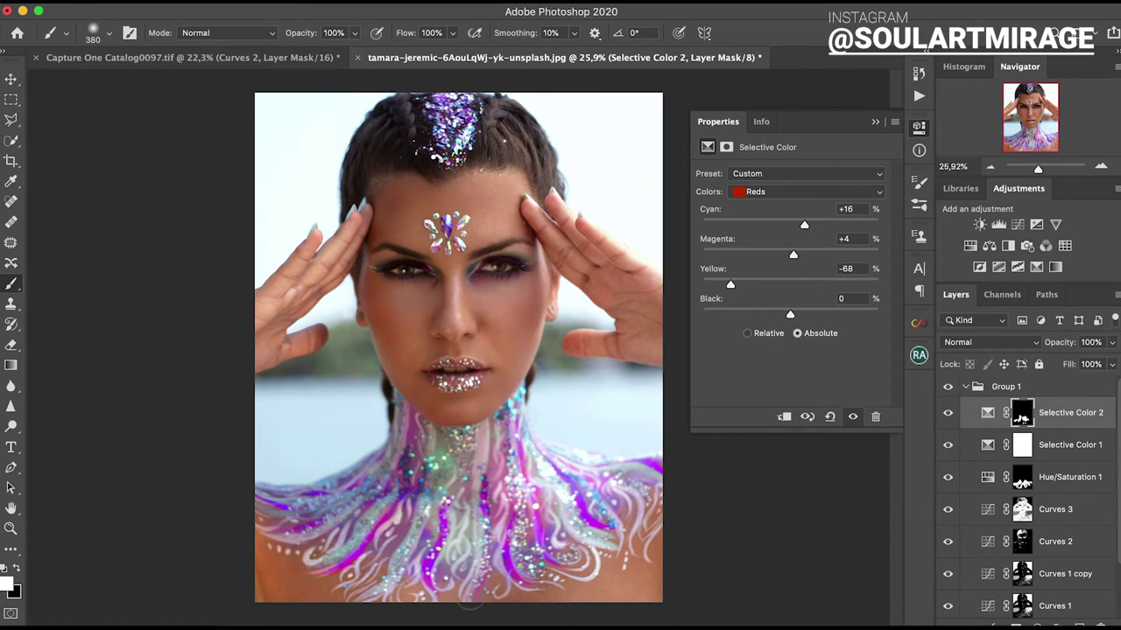
Add a Whites tweak with Black -10, invert its mask, and paint it onto the neck body paint.
left_click(998, 224)
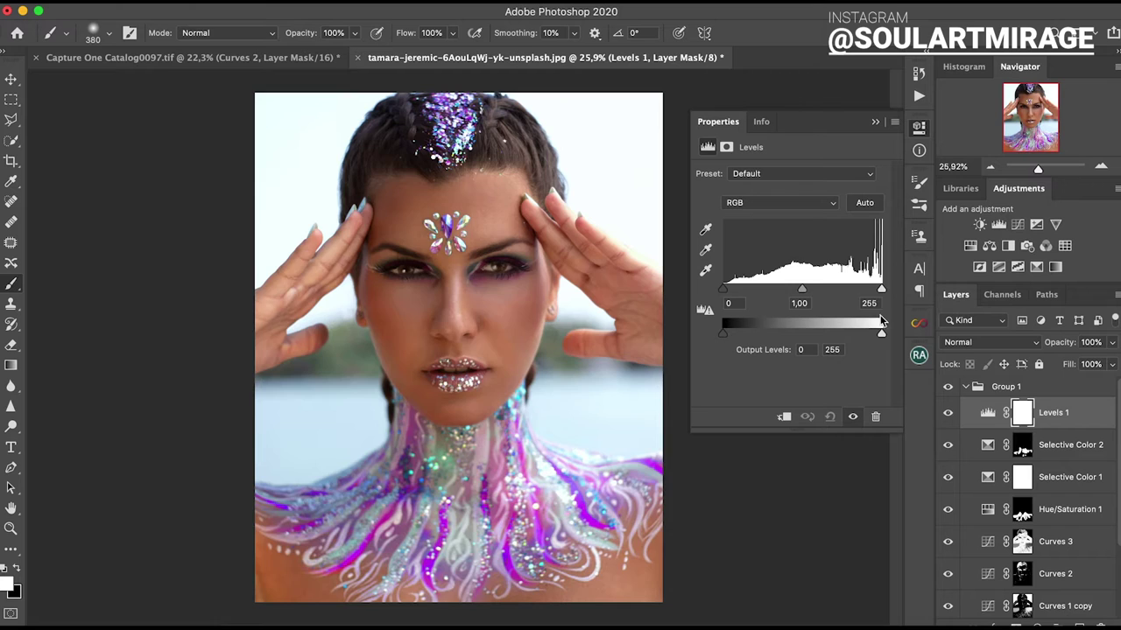
left_click_drag(881, 288, 864, 289)
left_click_drag(723, 289, 731, 288)
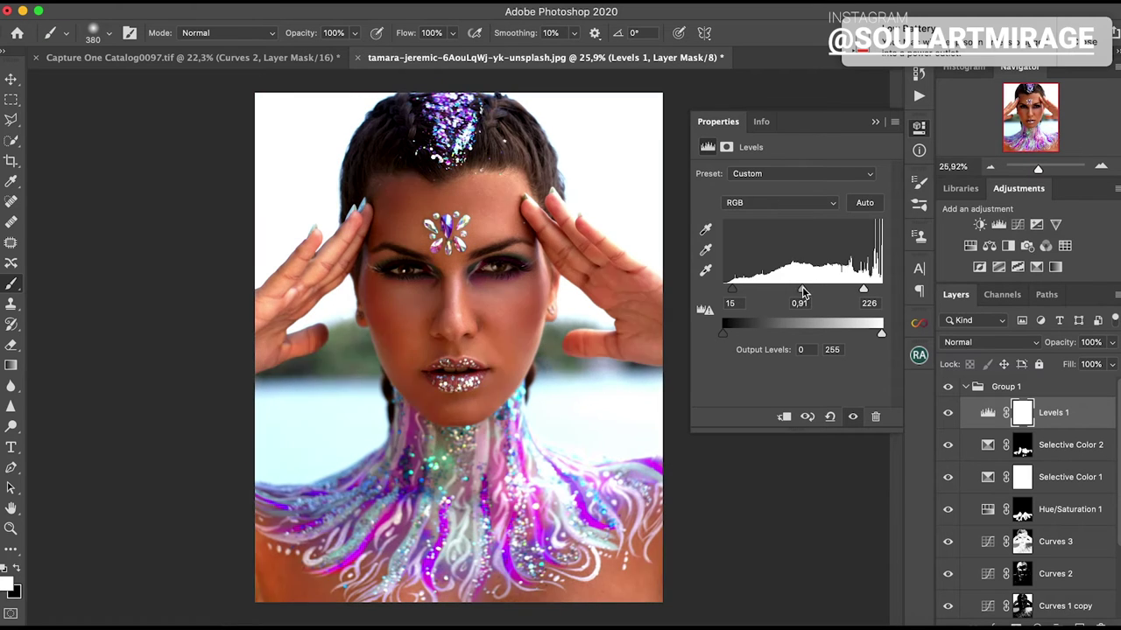
key("Delete")
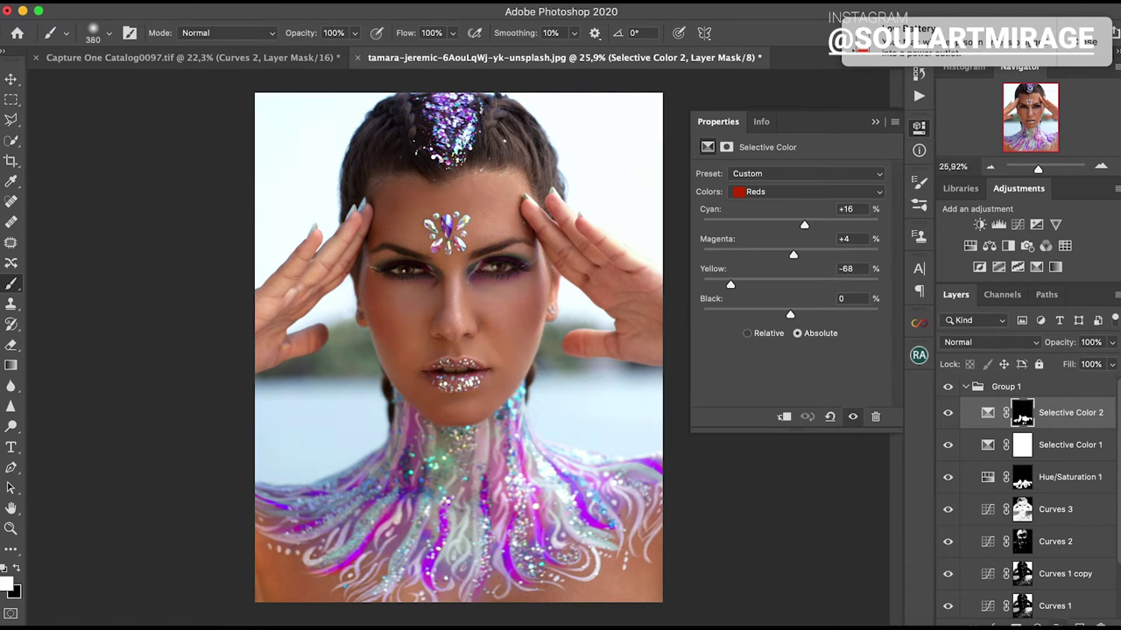
left_click_drag(790, 314, 779, 315)
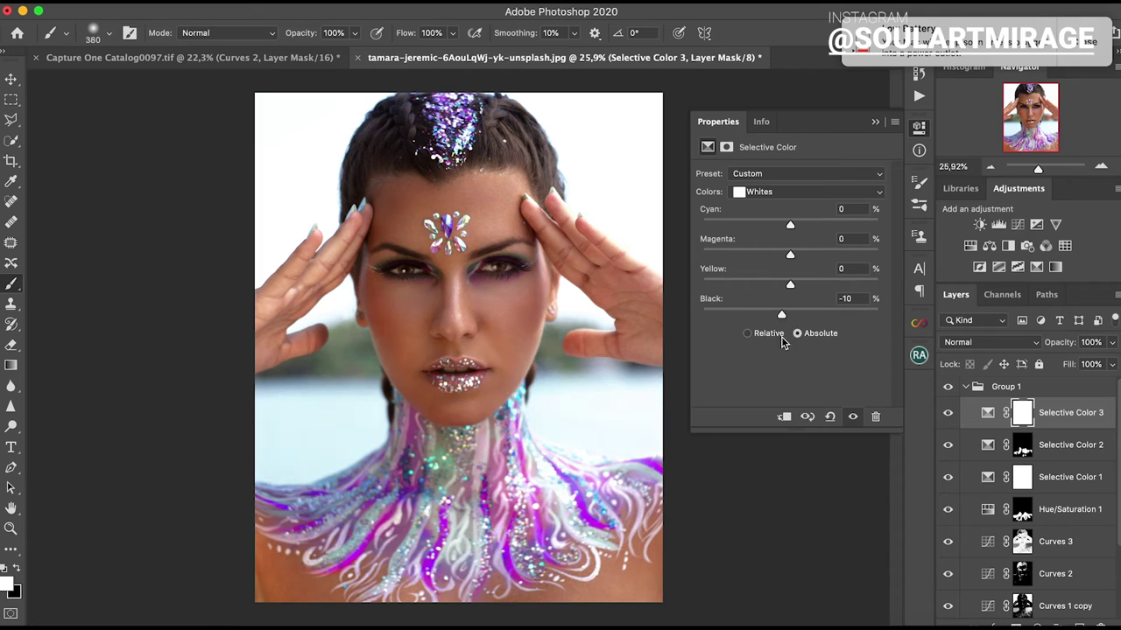
key("ctrl+i")
mouse_move(346, 562)
left_mouse_down()
mouse_move(411, 573)
mouse_move(481, 447)
mouse_move(467, 577)
mouse_move(578, 543)
left_mouse_up()
mouse_move(540, 472)
left_mouse_down()
mouse_move(633, 467)
mouse_move(628, 529)
left_mouse_up()
left_click_drag(376, 437, 289, 490)
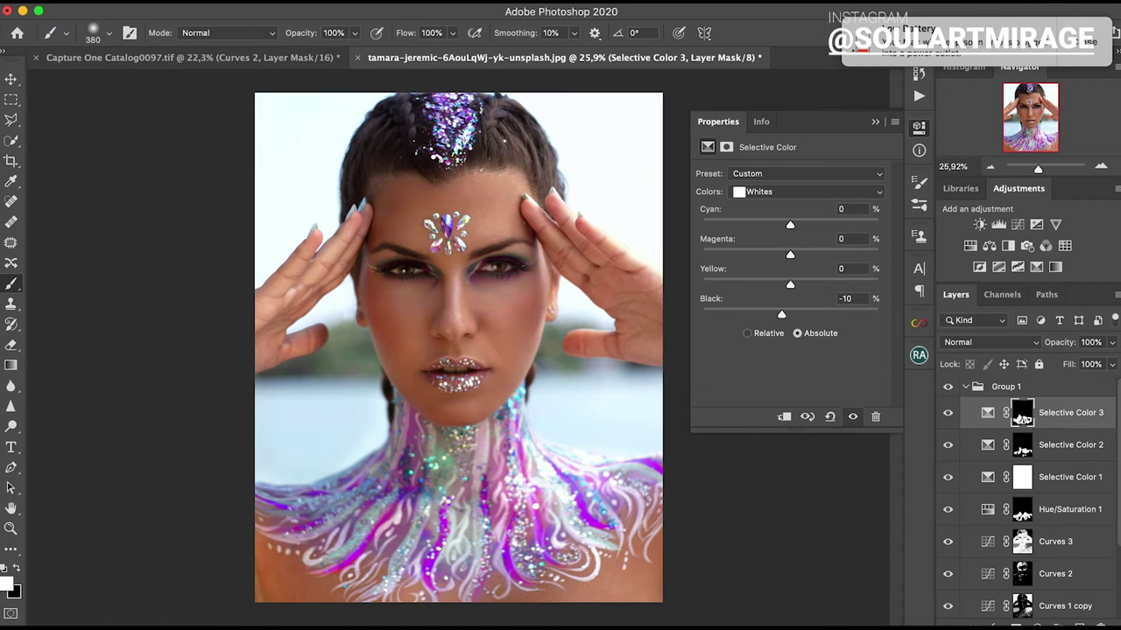
Collapse Group 1 and convert it to a smart object.
left_click(1005, 386)
key("ctrl+e")
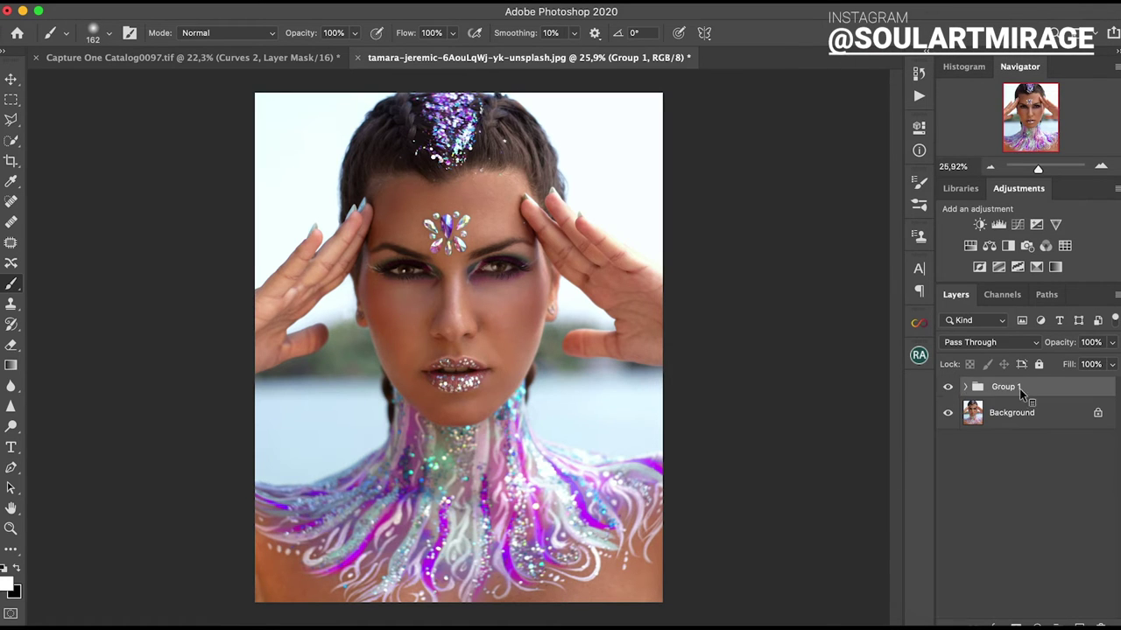
right_click(1033, 393)
left_click(945, 601)
Apply a Camera Raw Filter, setting Blue Primary Hue to -9 under Calibration.
key("ctrl+shift+a")
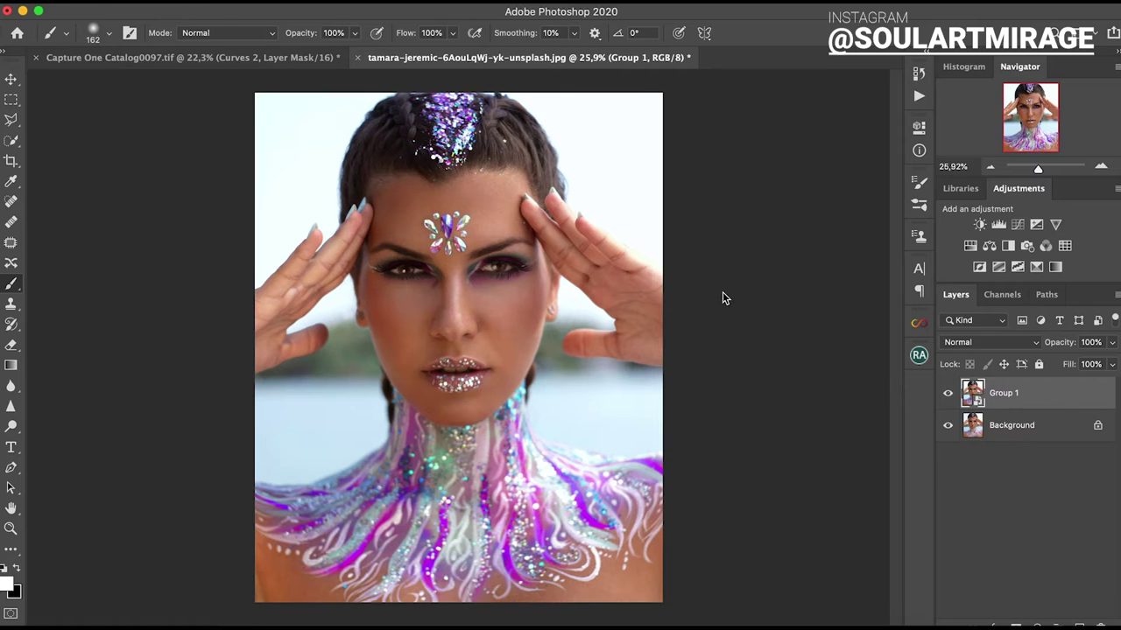
left_click(978, 170)
left_click(1031, 169)
mouse_move(1008, 474)
left_mouse_down()
mouse_move(1017, 500)
mouse_move(999, 475)
left_mouse_up()
Fine-tune the blue primary hue, set green primary saturation to -1, and reset red primary saturation.
left_click_drag(1007, 424, 1007, 424)
left_click_drag(1008, 349, 1013, 324)
double_click(1008, 350)
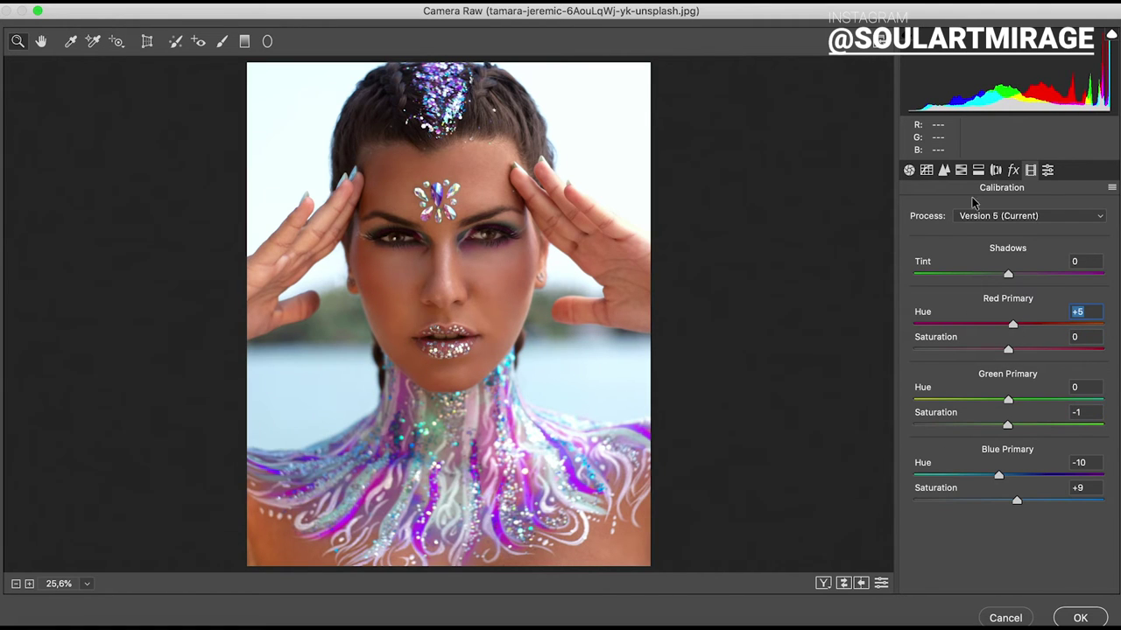
Split-tone with highlights hue 204, saturation 6, and shadows hue 43.
left_click(978, 170)
left_click_drag(914, 236, 1020, 236)
left_click_drag(914, 263, 924, 262)
left_click_drag(914, 360, 952, 361)
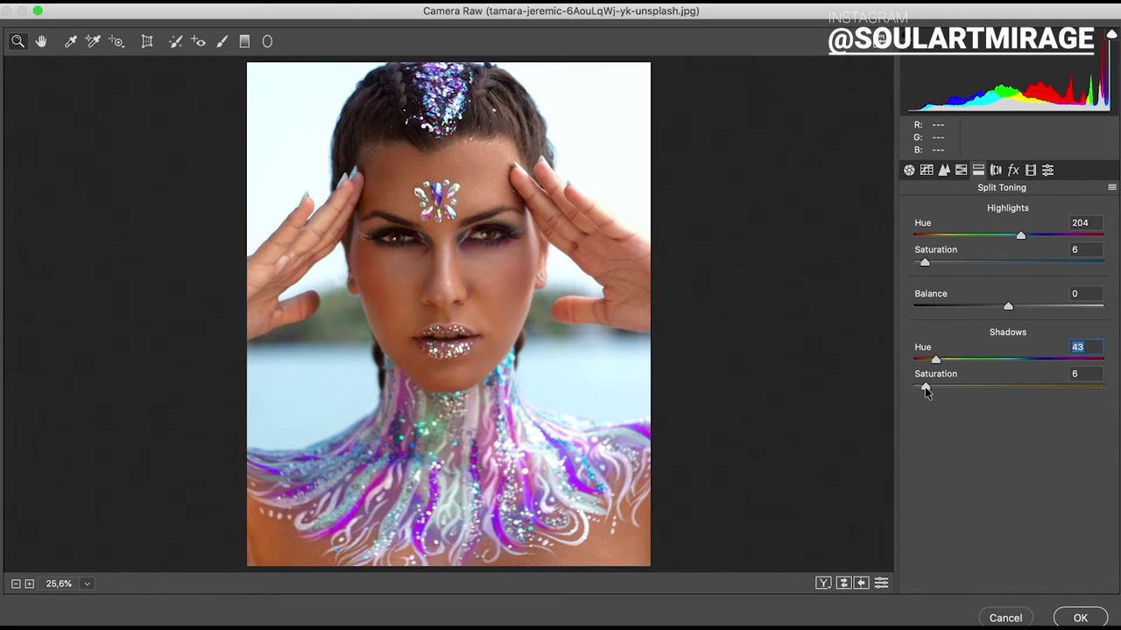
Set Blue Primary Hue to -15 and raise Green Primary Hue in Calibration.
left_click(1029, 170)
left_click_drag(992, 476, 994, 476)
mouse_move(1008, 400)
left_mouse_down()
mouse_move(957, 431)
mouse_move(1013, 431)
left_mouse_up()
Shift Purples hue to -43, raise Blues and Magentas saturation to +5, and apply Camera Raw.
left_click(960, 170)
left_click(917, 212)
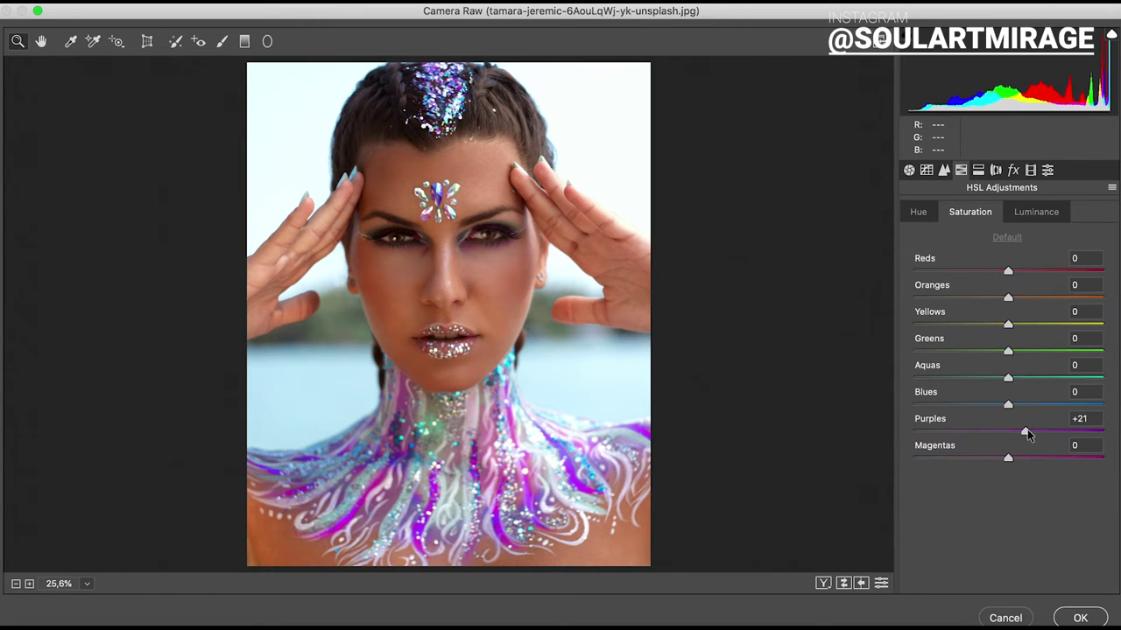
mouse_move(1013, 433)
left_mouse_down()
mouse_move(969, 432)
mouse_move(1023, 431)
mouse_move(972, 404)
mouse_move(994, 404)
mouse_move(1018, 378)
mouse_move(1013, 405)
left_mouse_up()
mouse_move(1008, 458)
left_mouse_down()
mouse_move(966, 458)
mouse_move(1018, 457)
mouse_move(1018, 431)
mouse_move(1008, 457)
left_mouse_up()
left_click(918, 212)
left_click(970, 212)
left_click(1036, 212)
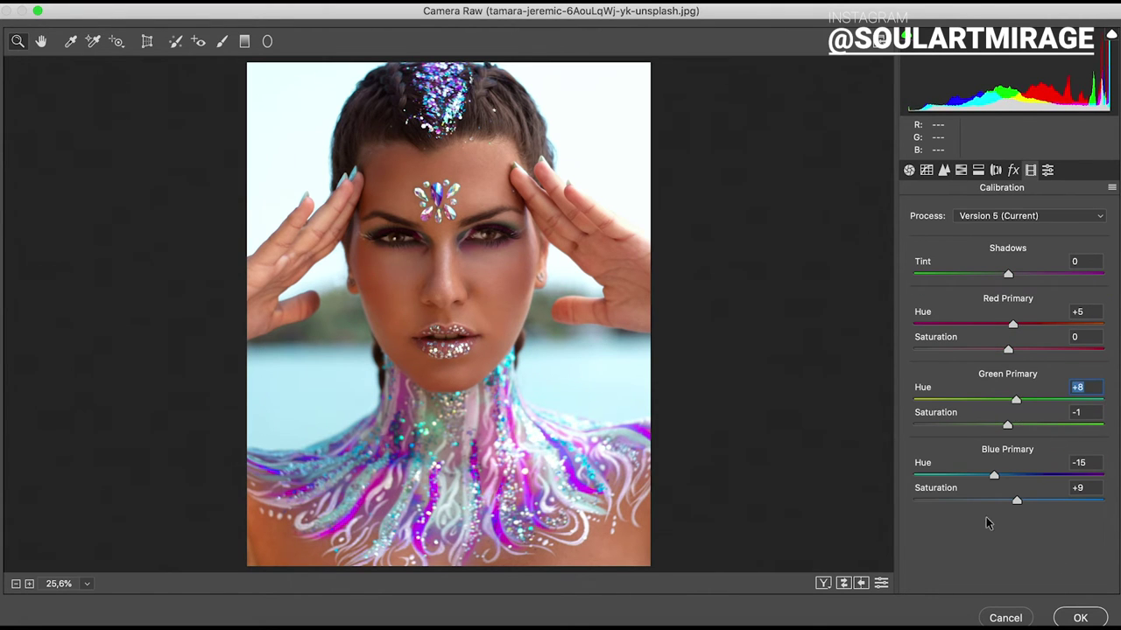
key("Return")
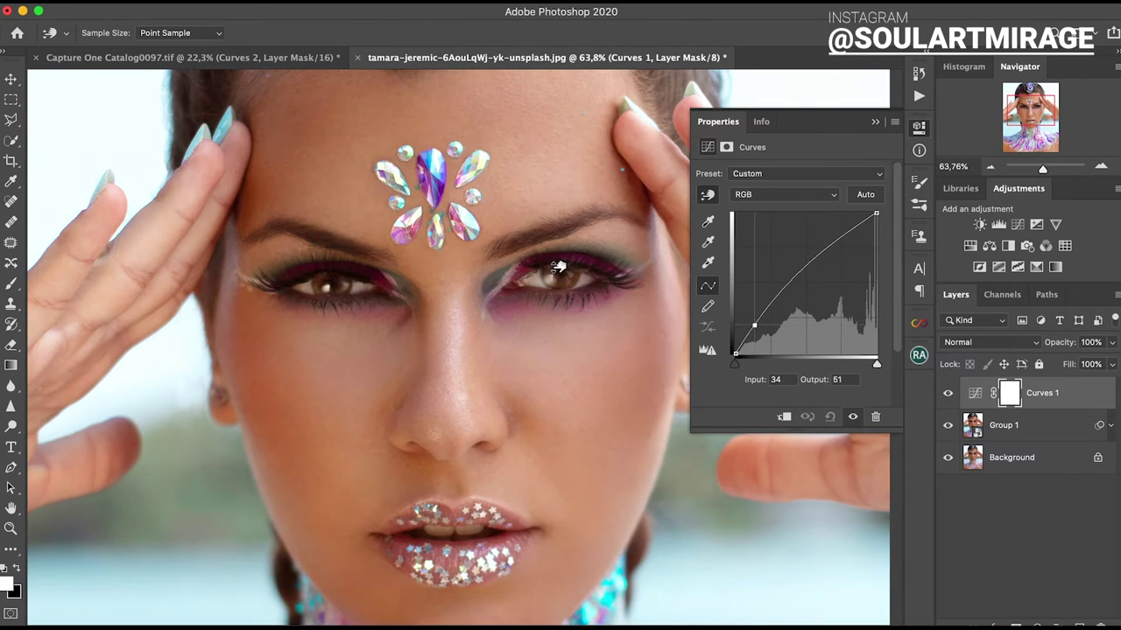
Invert the Curves 1 mask and switch to a 43 px brush.
key("ctrl+i")
key("b")
left_click(93, 33)
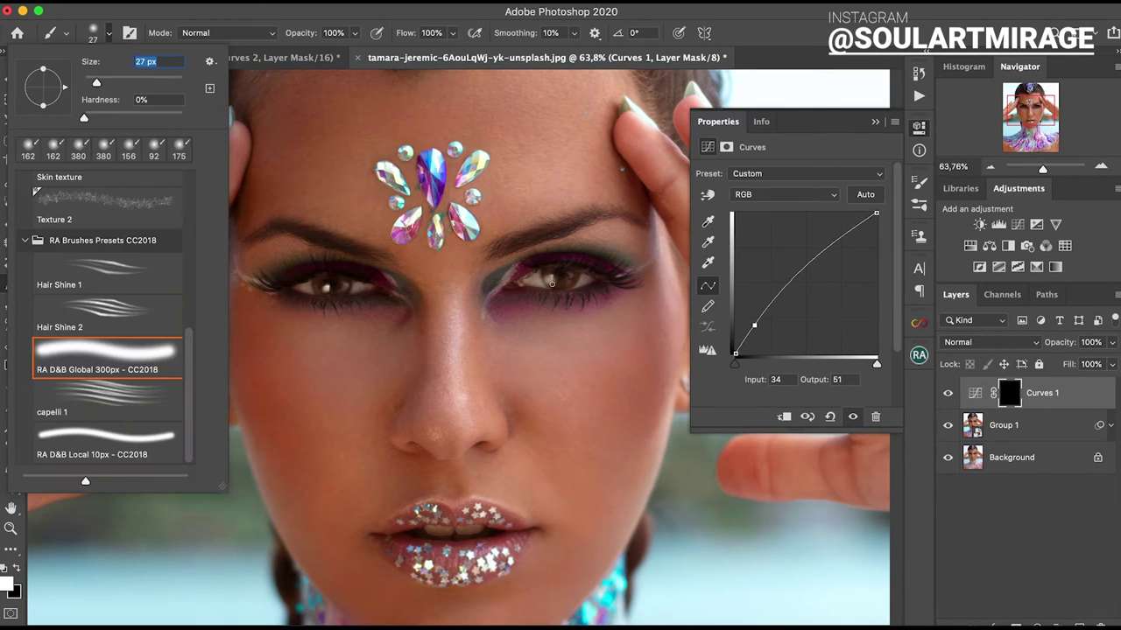
left_click(383, 55)
type("2")
scroll(560, 219, "up", 3)
left_click(93, 33)
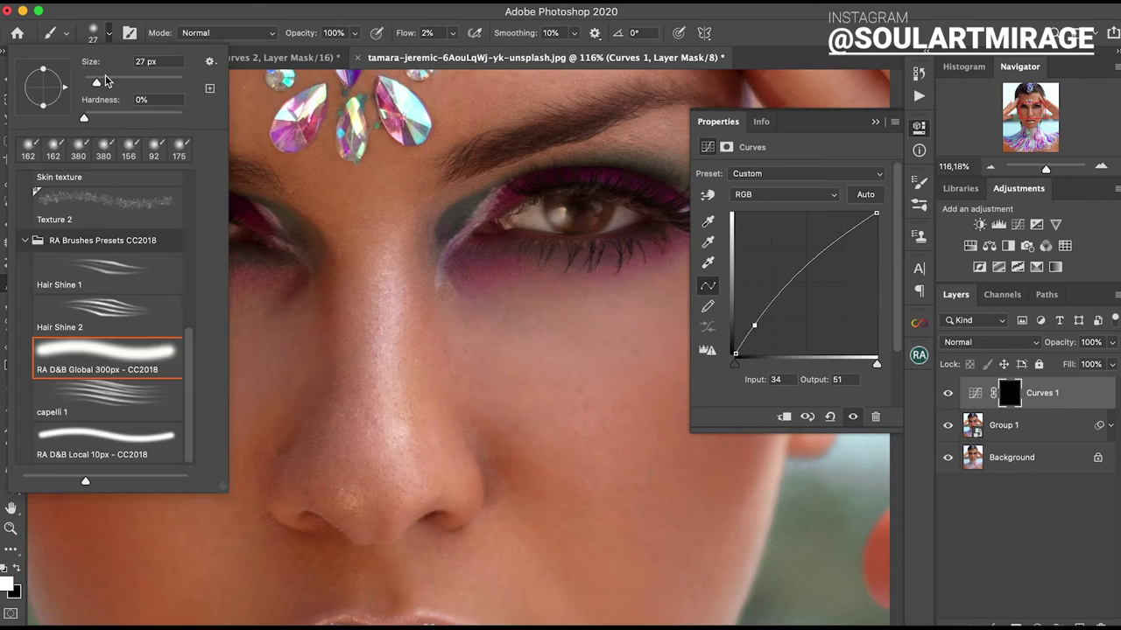
key("Return")
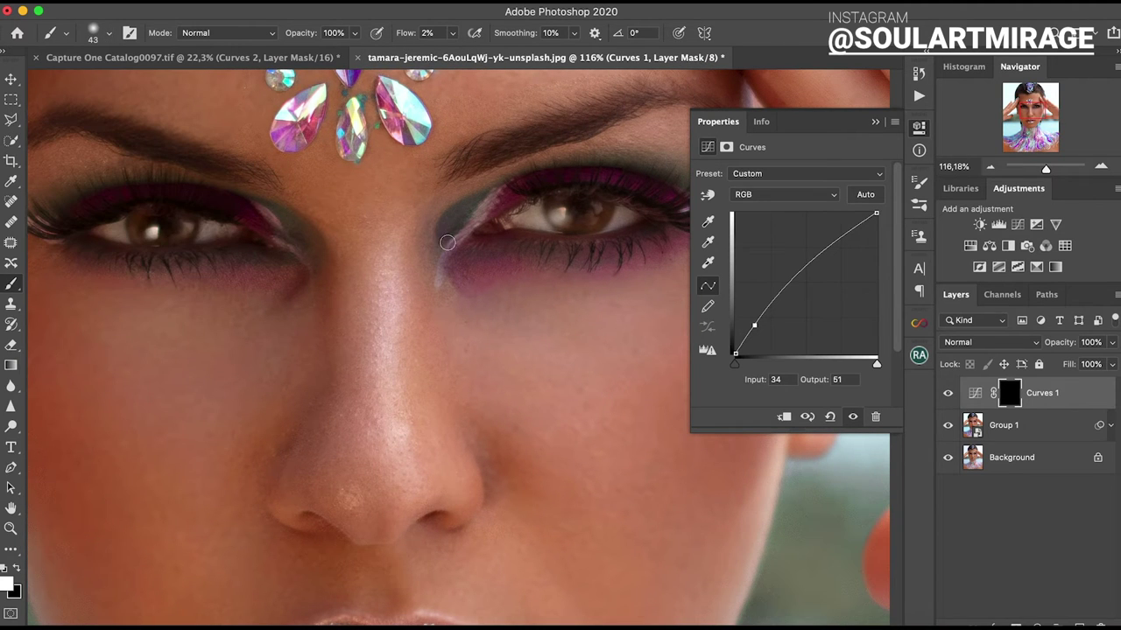
Set the brush to 35 px with 1% flow for painting around the eyes.
left_click(92, 33)
type("3")
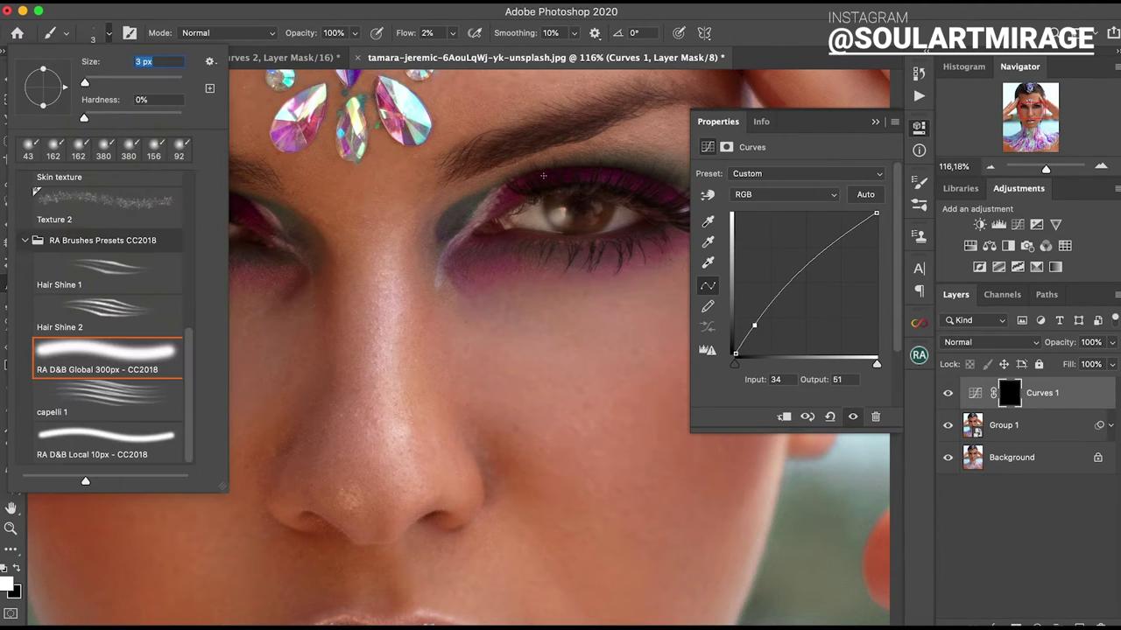
left_click_drag(453, 32, 447, 55)
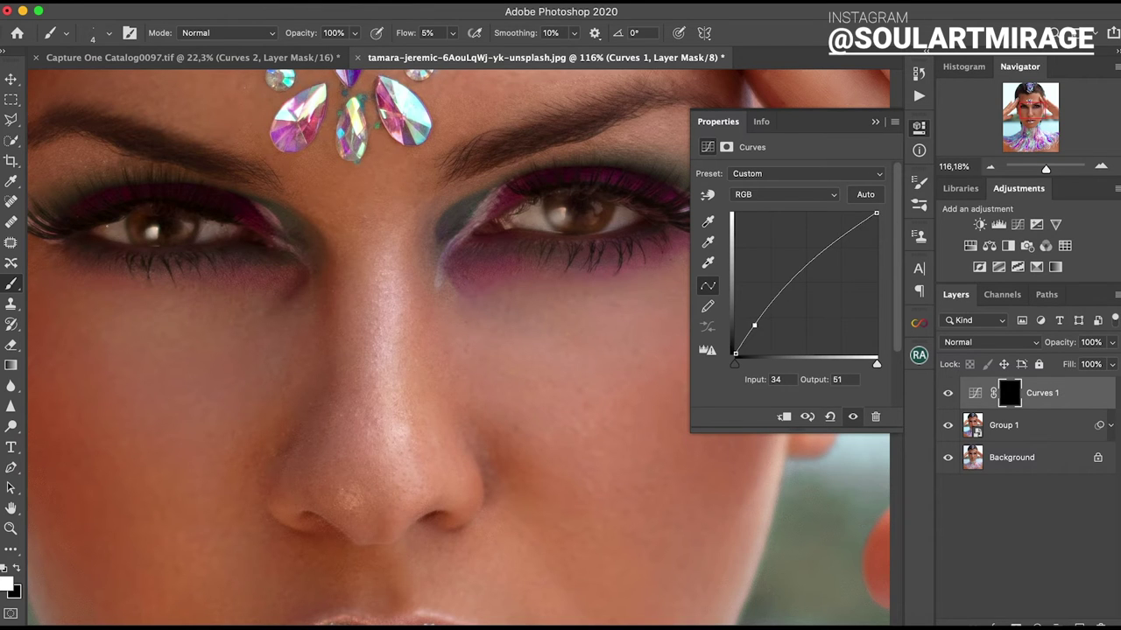
left_click(96, 32)
left_click(101, 368)
key("Return")
Reduce yellow in the Cyans to -49 and fine-tune the cyans' black amount.
left_click_drag(1045, 168, 1041, 168)
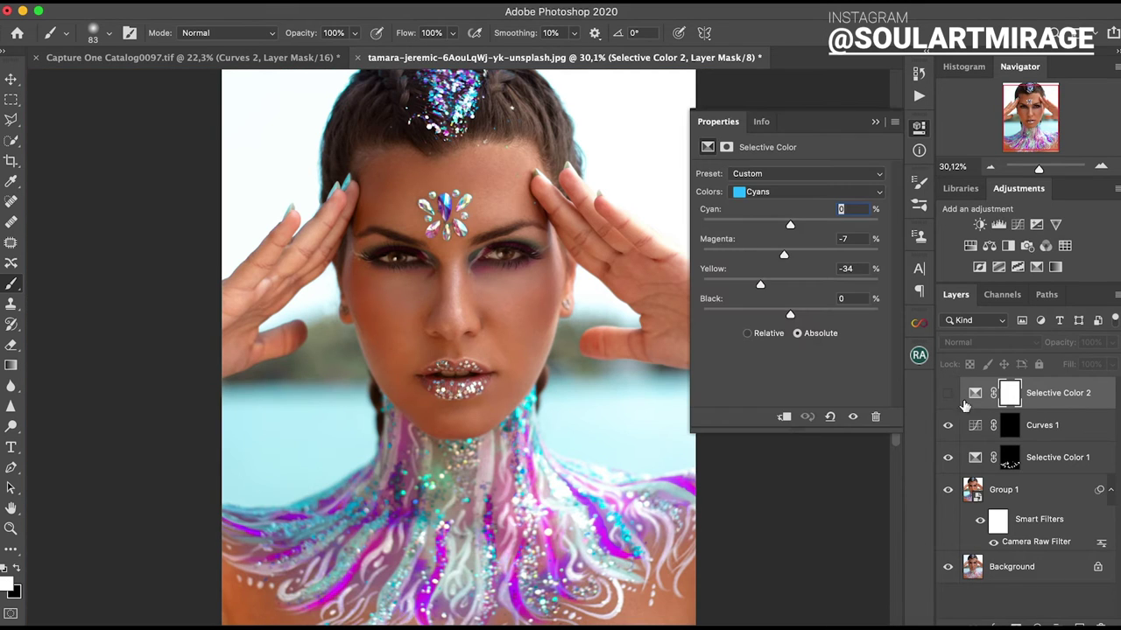
mouse_move(766, 286)
left_mouse_down()
mouse_move(747, 286)
mouse_move(774, 255)
left_mouse_up()
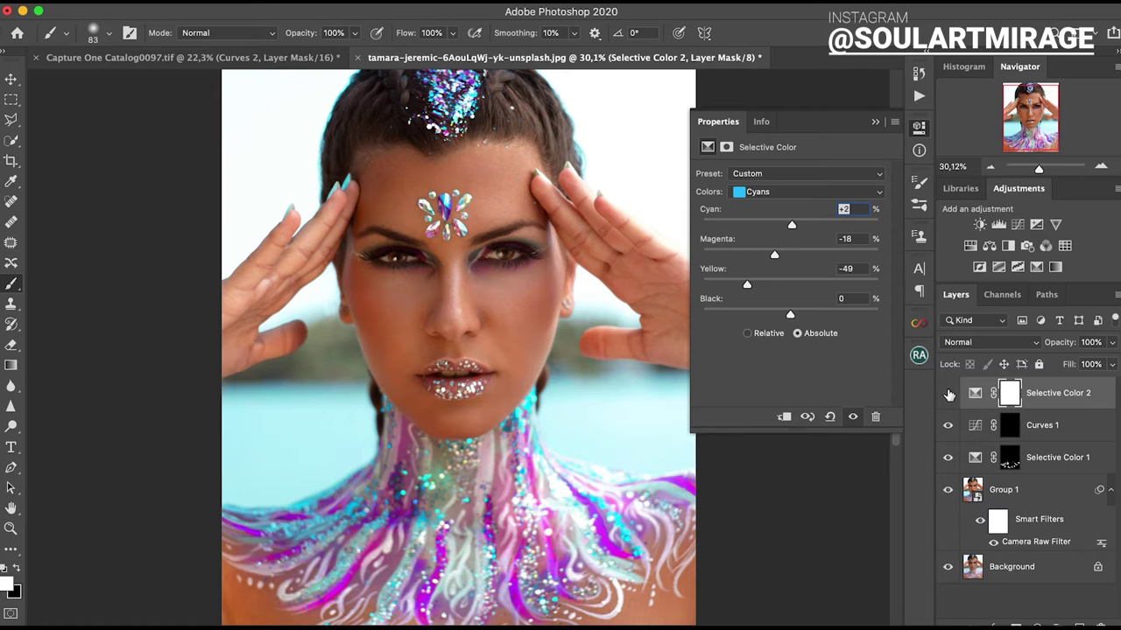
left_click_drag(786, 320, 785, 317)
Add a Solid Color fill with an inverted mask, sampling dark red #4e0b13 from the eye makeup.
left_click(1015, 328)
left_click(1055, 322)
key("ctrl+i")
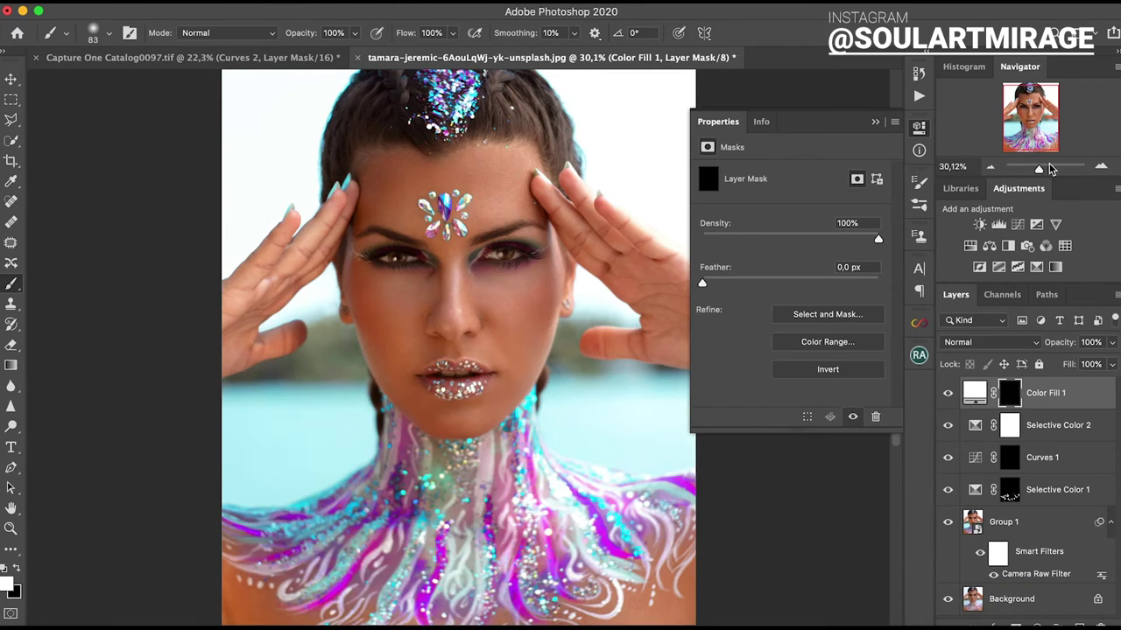
left_click_drag(1040, 168, 1043, 168)
left_click(1021, 102)
double_click(976, 394)
left_click(496, 226)
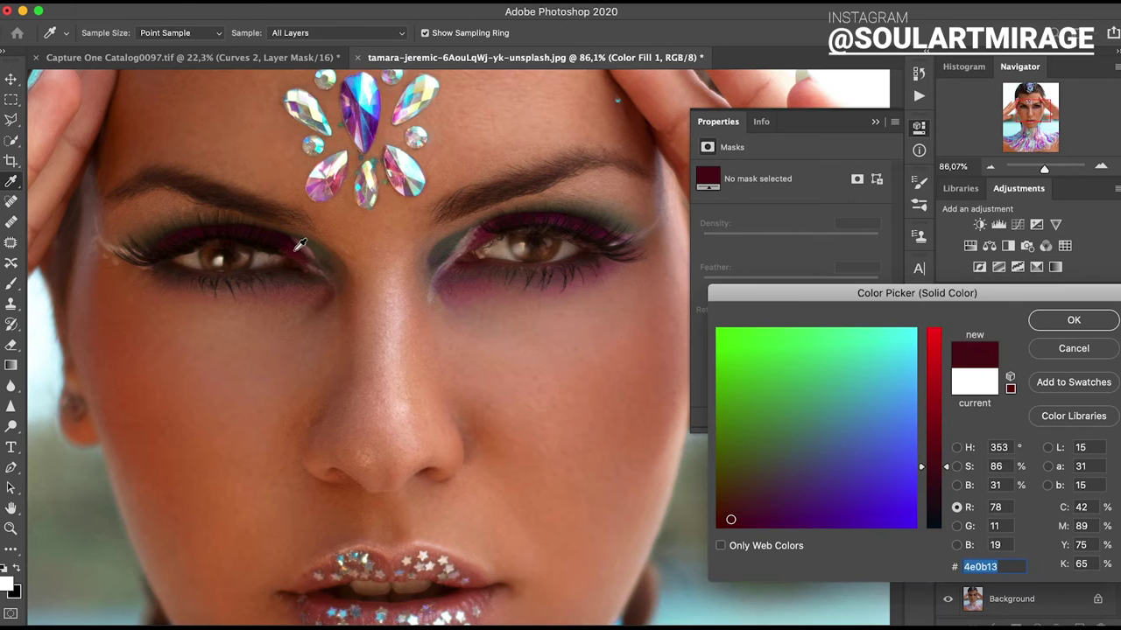
left_click(1073, 320)
Set Color Fill 1 to Color blending and target its mask for brush painting.
key("b")
left_click(989, 342)
left_click(963, 613)
left_click(1010, 393)
Set the brush to 5% flow and a 71 px size.
left_click(453, 33)
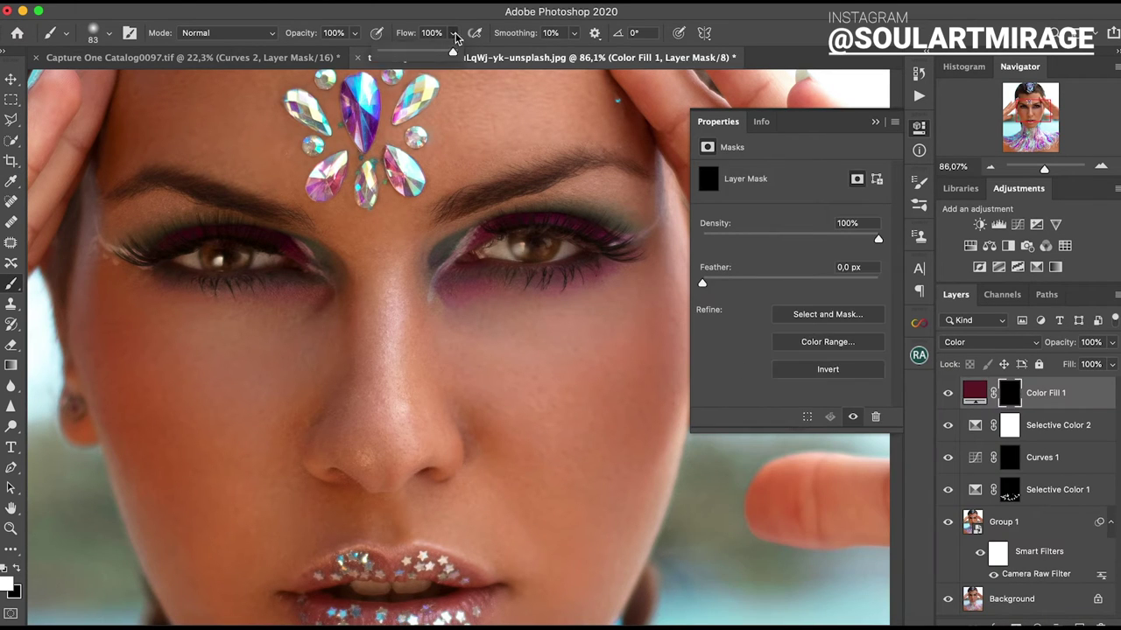
key("bracketright")
key("bracketright")
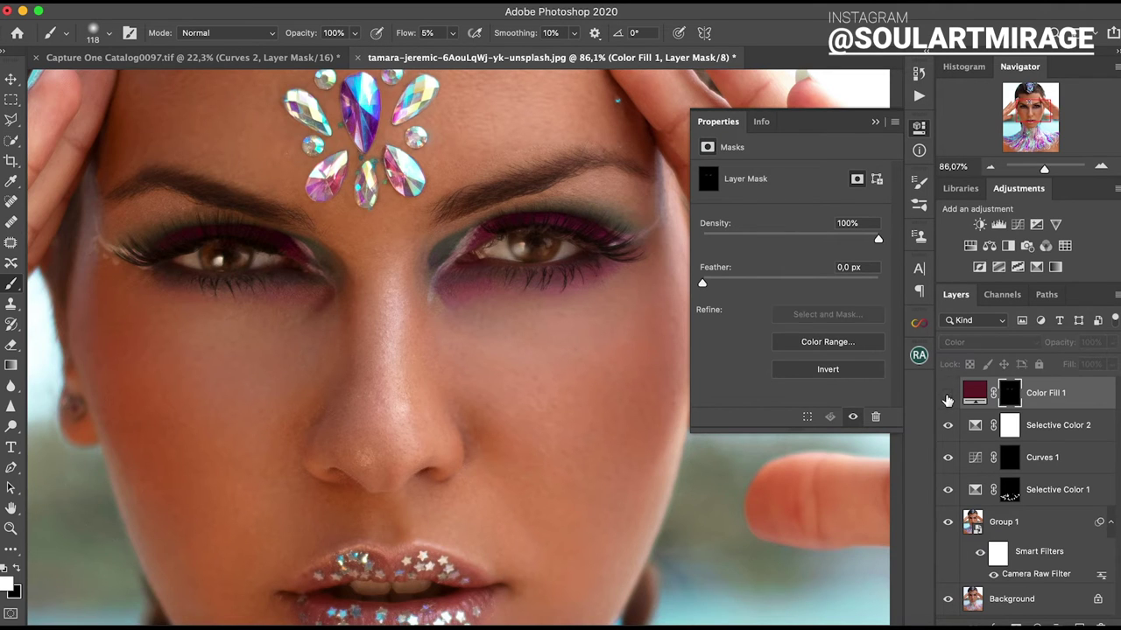
left_click(93, 32)
type("71")
key("Return")
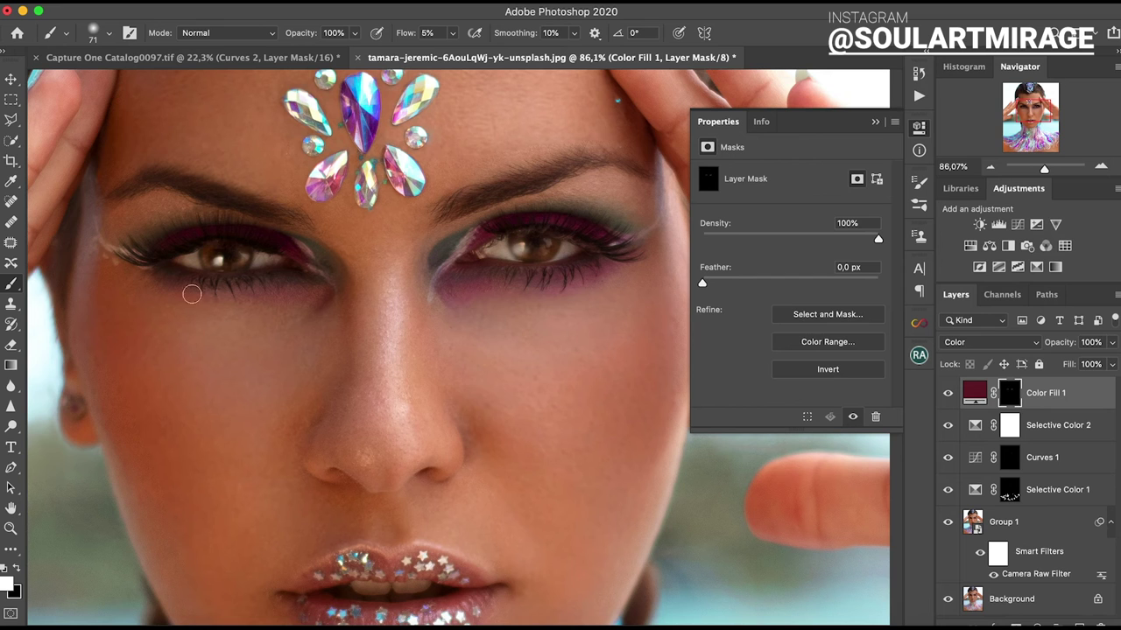
left_click(1050, 620)
left_click(1020, 326)
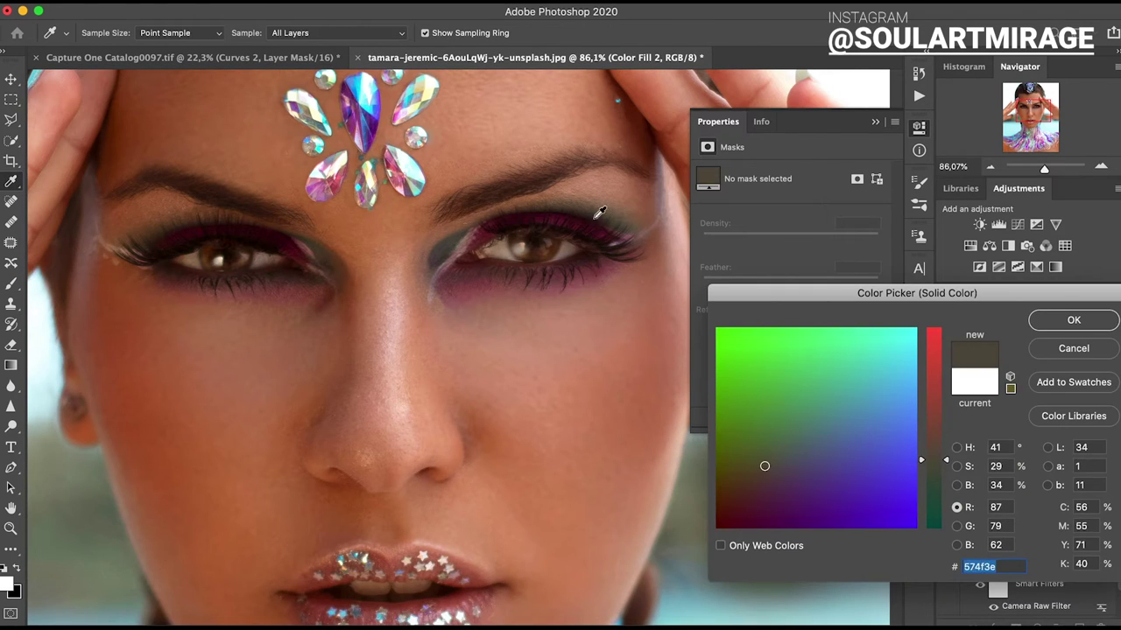
Accept the greenish-grey fill colour and paint the tint onto both eyelids.
left_click(1059, 320)
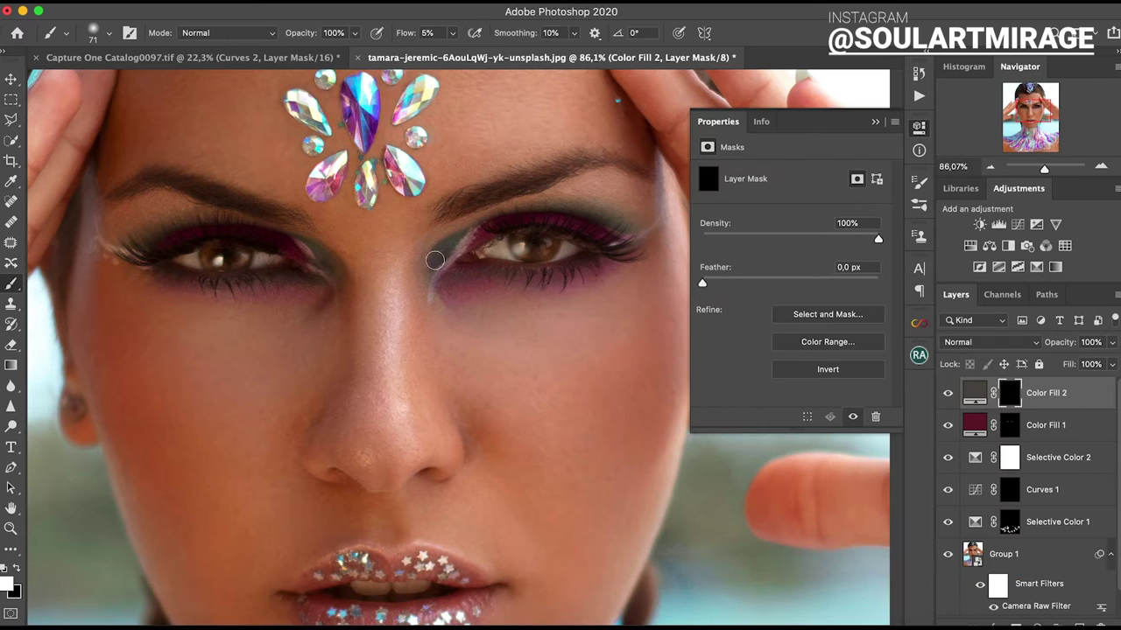
key("bracketright")
key("bracketright")
key("bracketright")
left_click_drag(132, 236, 127, 255)
left_click_drag(585, 215, 497, 242)
Shrink the brush to 63, switch to black and raise flow to 19% to remove excess tint.
left_click(107, 32)
left_click(525, 270)
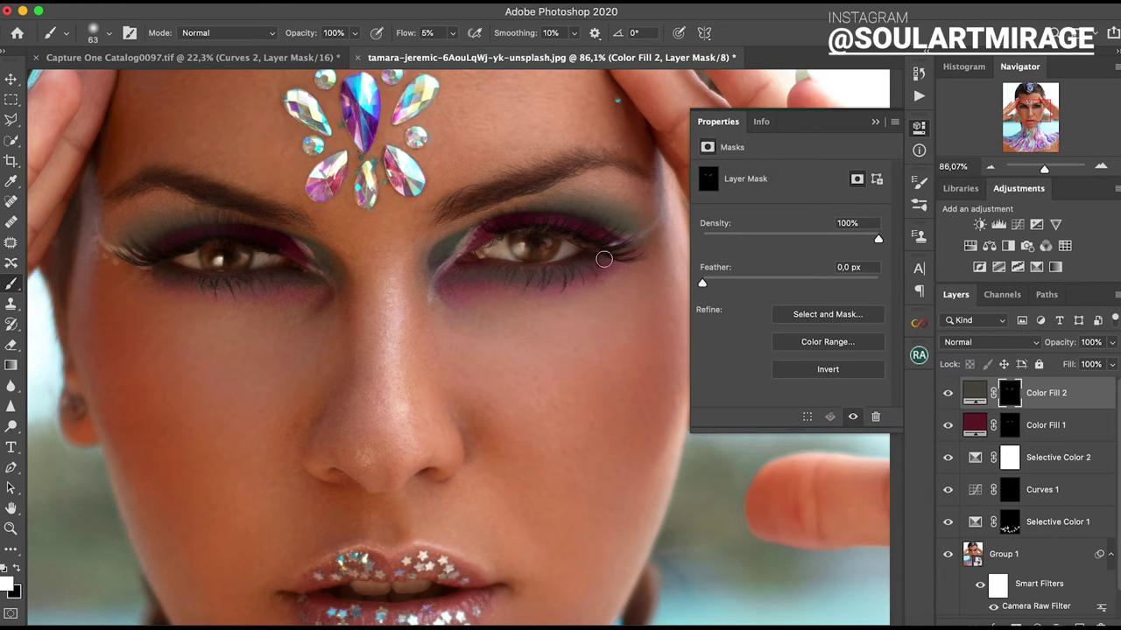
key("x")
left_click_drag(404, 33, 430, 34)
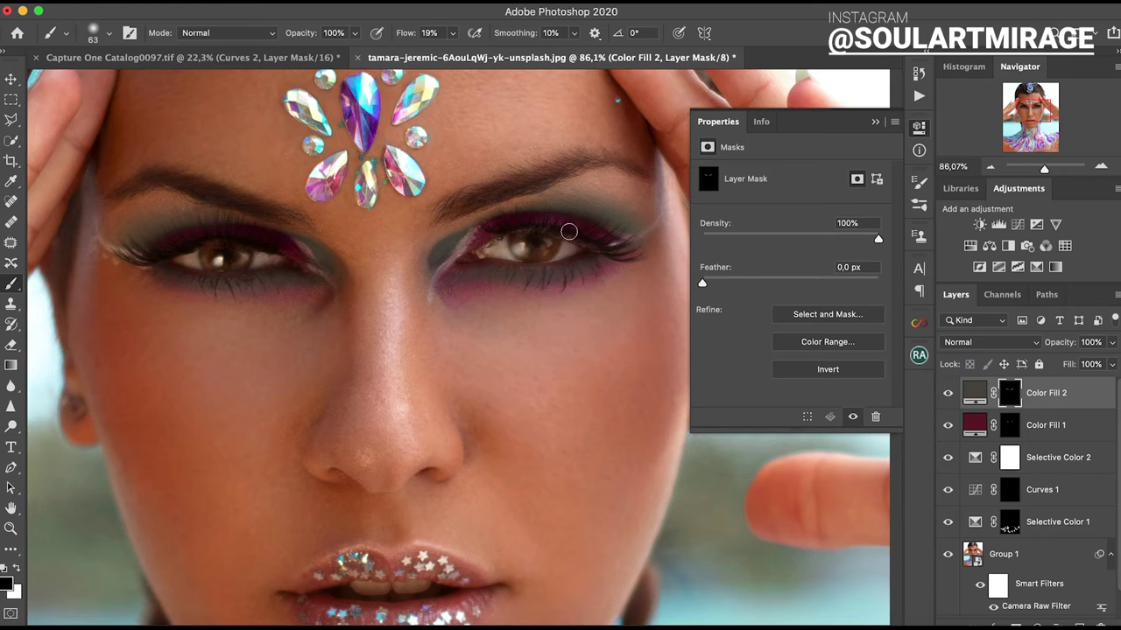
Set Color Fill 2 to Color blending and enlarge the brush to 118.
left_click(990, 342)
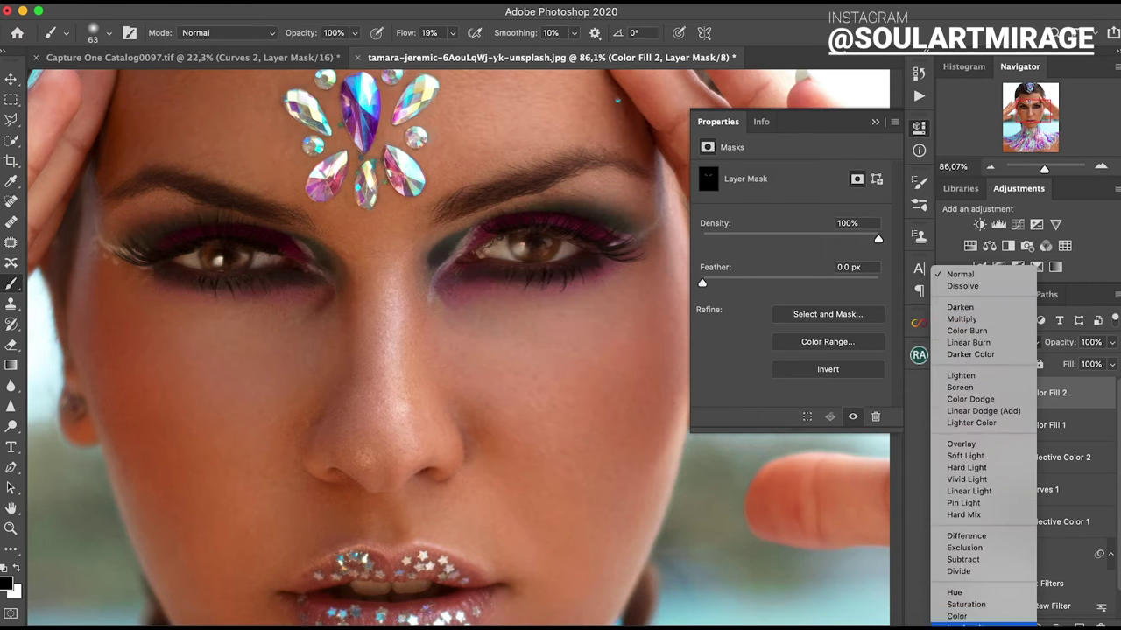
left_click(971, 613)
right_click(245, 105)
left_click(546, 172)
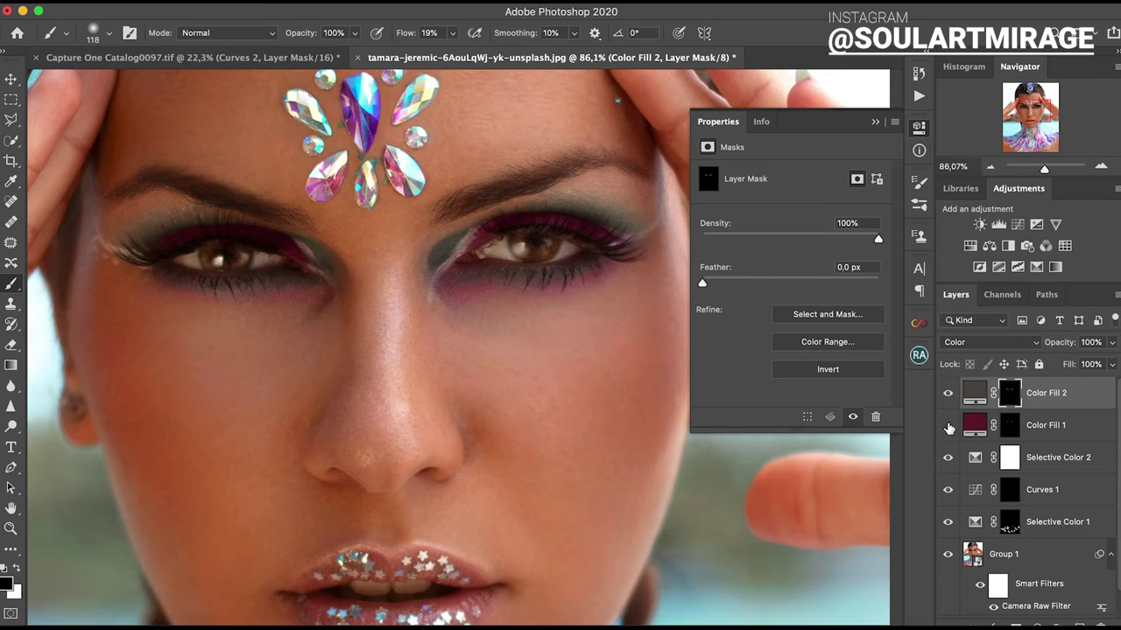
Add a Hue/Saturation layer on Reds with Saturation and Lightness maxed at +100 to preview.
left_click(1037, 622)
left_click(1038, 453)
left_click_drag(878, 263, 879, 263)
Narrow the Reds range to the eye makeup, invert the mask, and bring saturation and lightness back down.
mouse_move(793, 346)
left_mouse_down()
mouse_move(805, 349)
mouse_move(776, 350)
left_mouse_up()
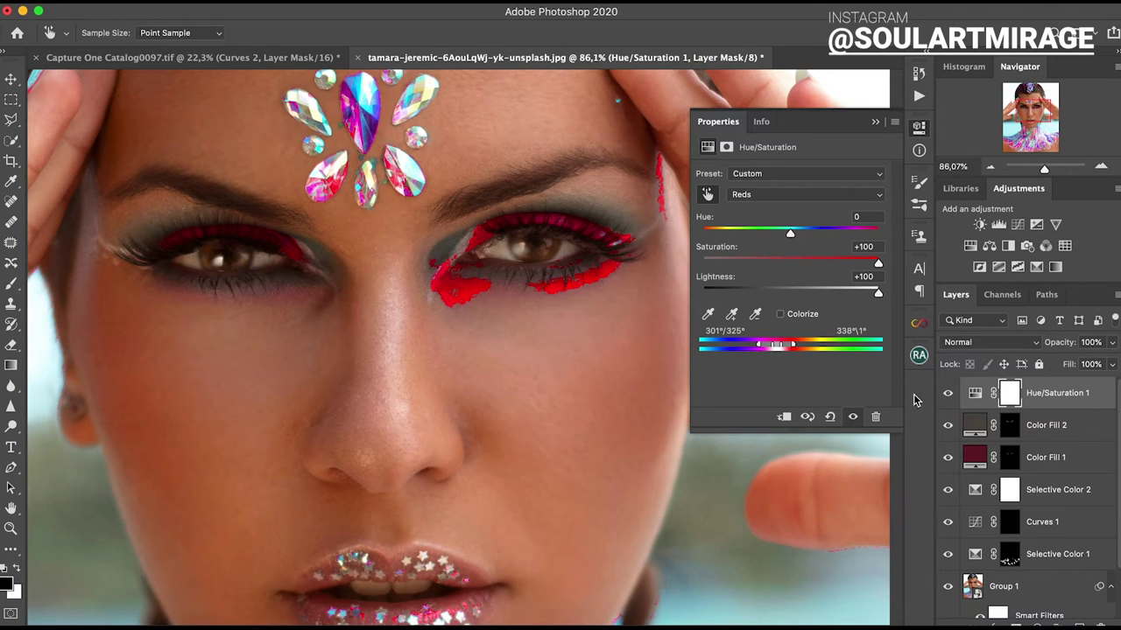
key("ctrl+i")
left_click_drag(878, 263, 792, 263)
mouse_move(878, 292)
left_mouse_down()
mouse_move(782, 292)
mouse_move(804, 262)
left_mouse_up()
Reveal the adjustment over the eyes with a white brush at Reds Saturation +25.
key("x")
key("b")
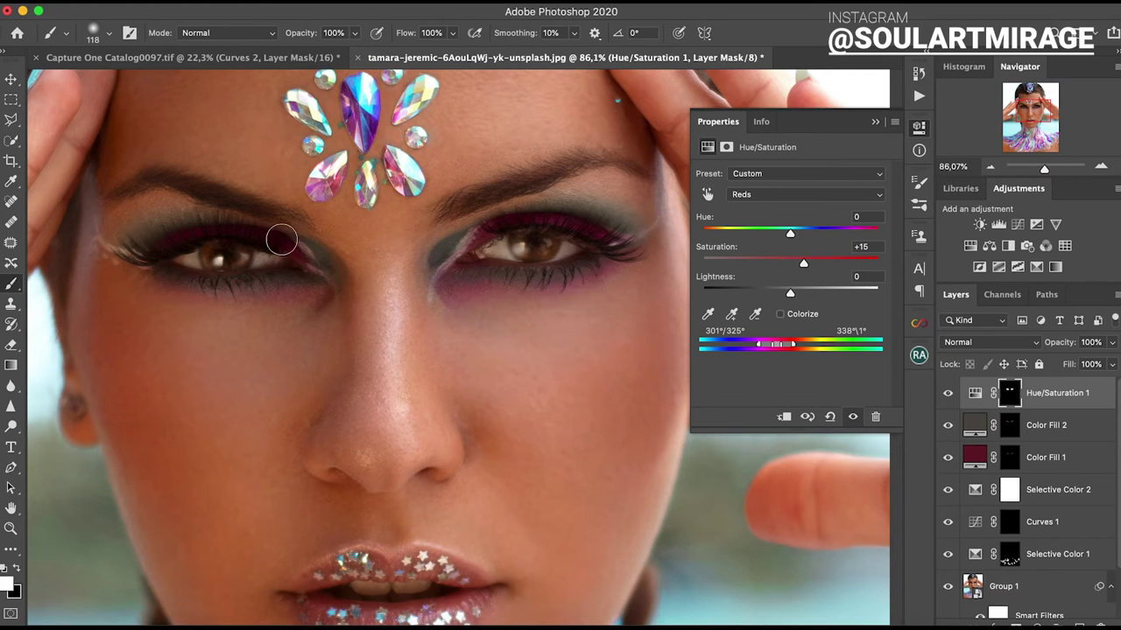
mouse_move(803, 263)
left_mouse_down()
mouse_move(806, 296)
mouse_move(790, 293)
left_mouse_up()
left_click(998, 224)
left_click(707, 194)
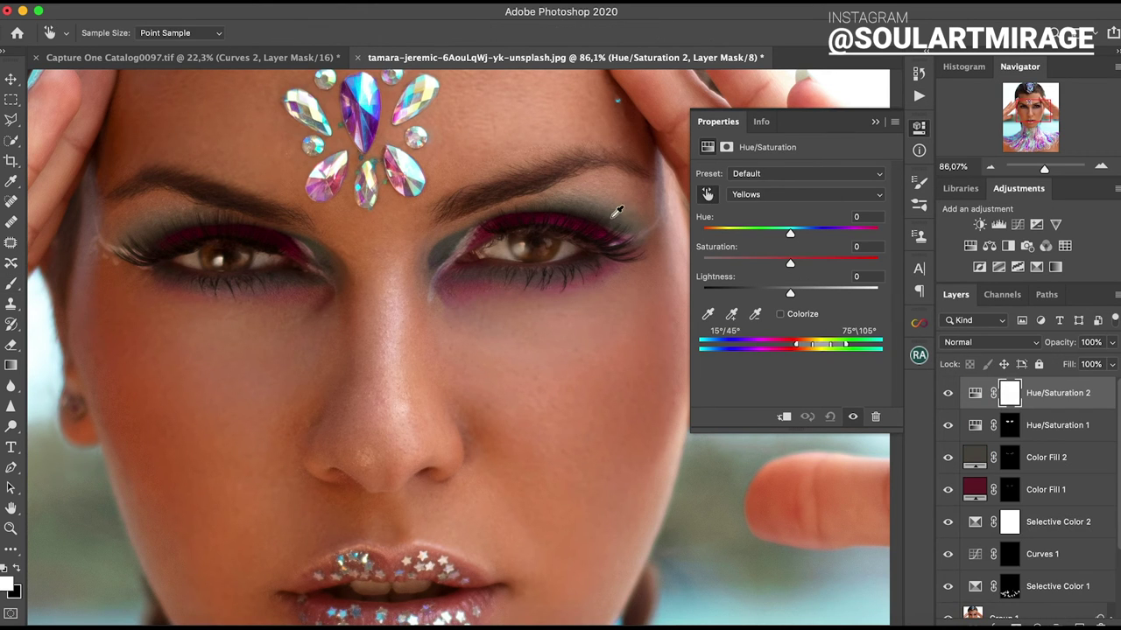
Experiment with Yellows and Greens ranges on the new Hue/Saturation, then delete it.
mouse_move(616, 219)
left_mouse_down()
mouse_move(793, 294)
mouse_move(878, 292)
left_mouse_up()
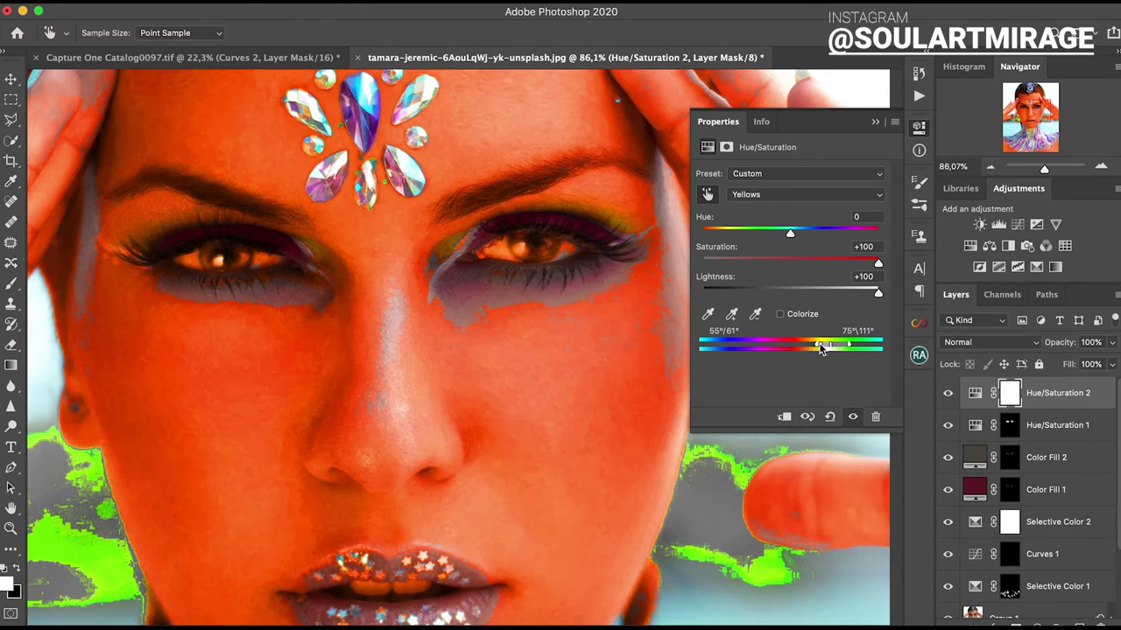
left_click_drag(821, 344, 851, 349)
left_click(830, 417)
left_click(788, 195)
left_click(757, 230)
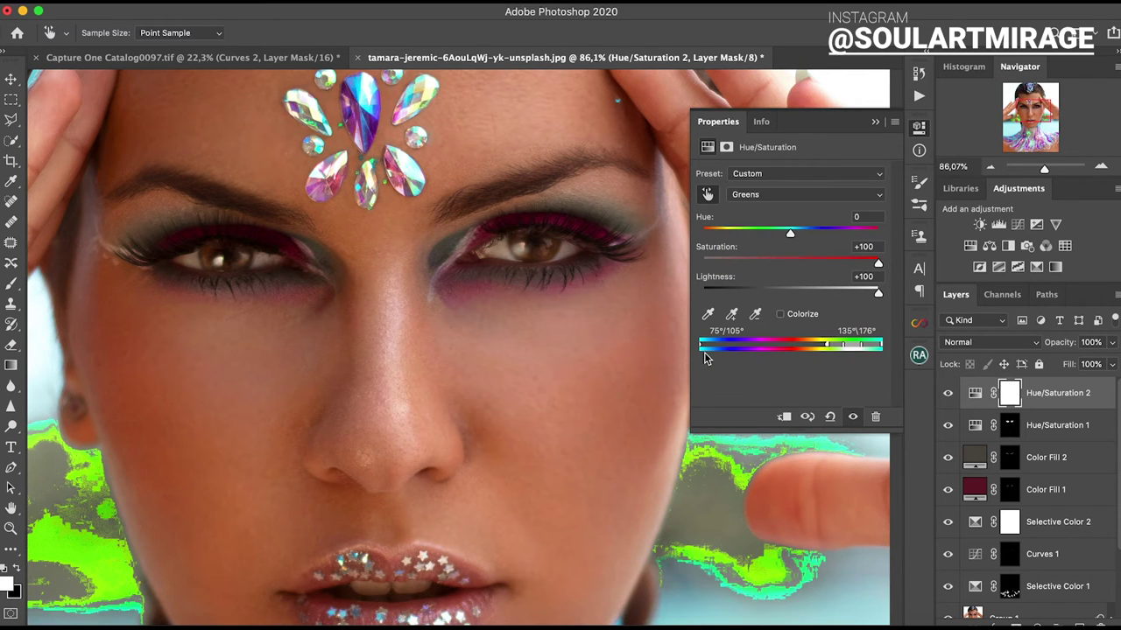
left_click_drag(845, 346, 863, 347)
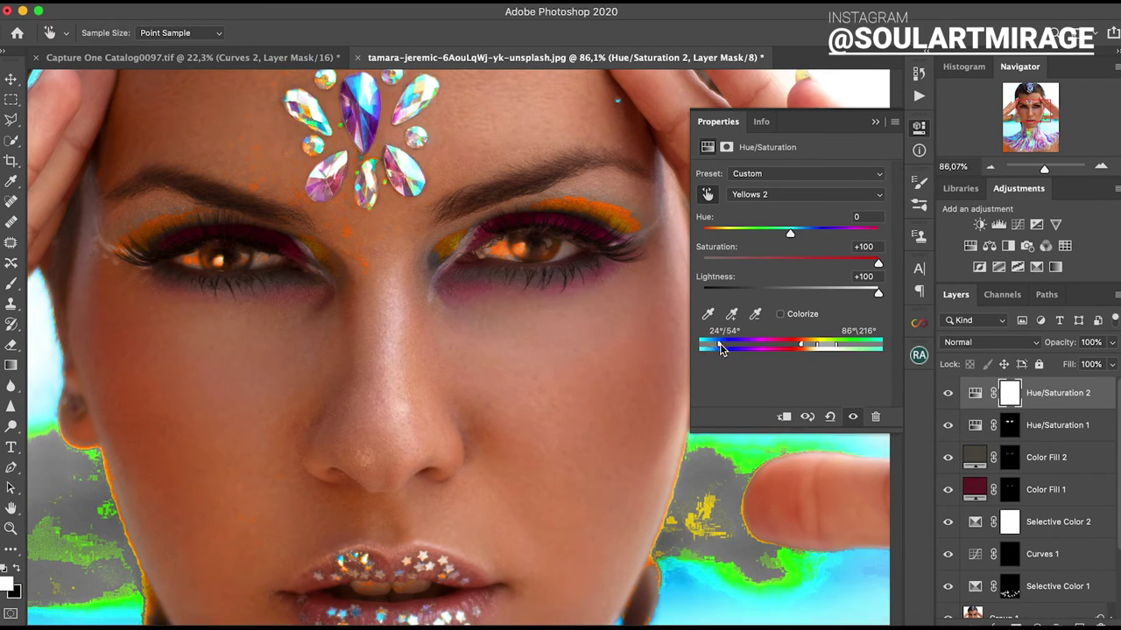
left_click(875, 416)
Try a Selective Color layer raising the Yellows' yellow to +54, then delete it.
left_click(1036, 266)
left_click(792, 192)
left_click(770, 215)
left_click(779, 199)
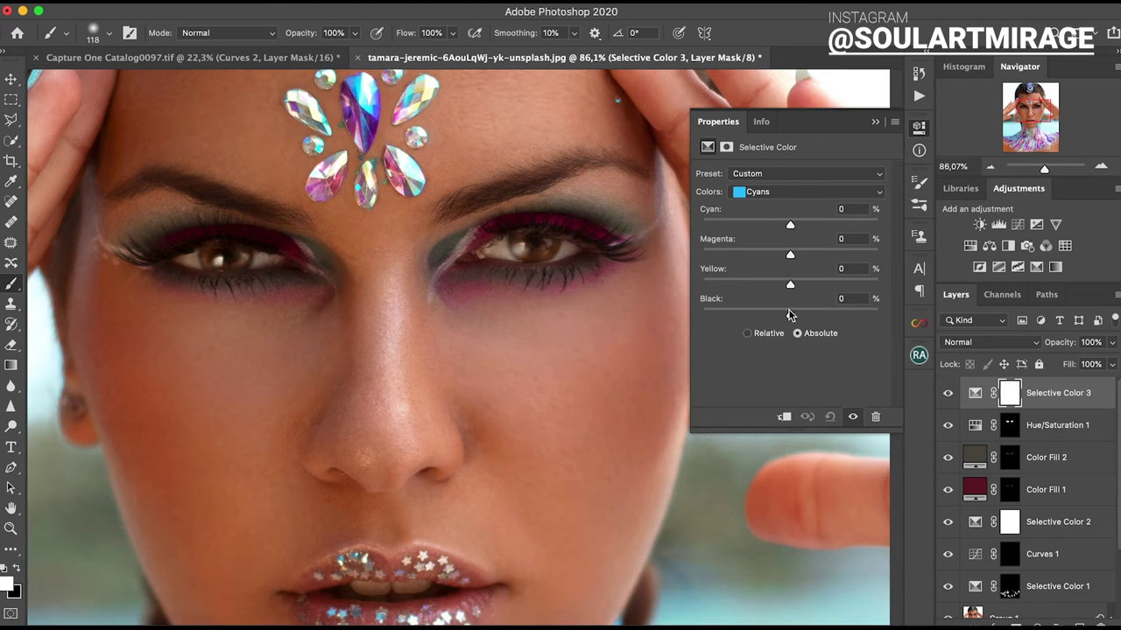
scroll(784, 197, "up", 2)
left_click_drag(790, 284, 833, 287)
left_click(875, 417)
Add a Hue/Saturation layer, sample the lip red, and narrow the Reds range to the lips.
left_click(1022, 624)
left_click(1042, 520)
scroll(438, 350, "down", 5)
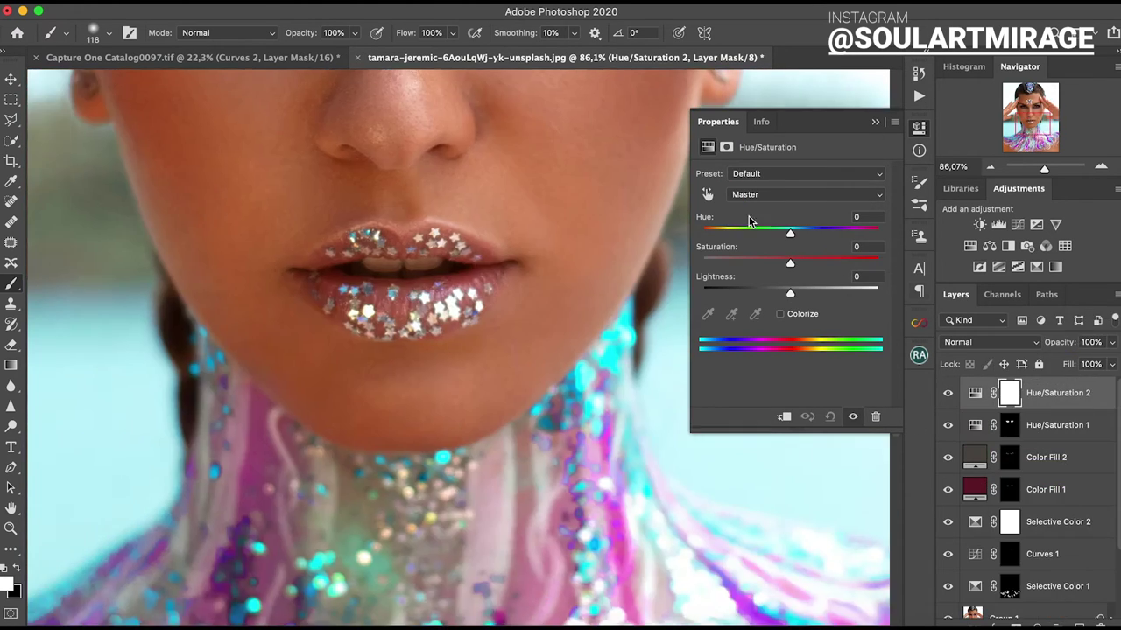
left_click(708, 194)
left_click_drag(411, 296, 880, 293)
mouse_move(806, 344)
left_mouse_down()
mouse_move(791, 344)
mouse_move(802, 349)
left_mouse_up()
Invert the mask, brush it onto the lips, and set the reds to Hue -12, Saturation +21.
key("ctrl+i")
left_click_drag(878, 293, 789, 294)
left_click_drag(878, 263, 803, 263)
key("b")
left_click_drag(425, 253, 462, 242)
mouse_move(789, 234)
left_mouse_down()
mouse_move(779, 234)
mouse_move(810, 262)
mouse_move(777, 234)
left_mouse_up()
Zoom out to the whole portrait and set the brush size to 57.
key("ctrl+0")
scroll(446, 366, "up", 5)
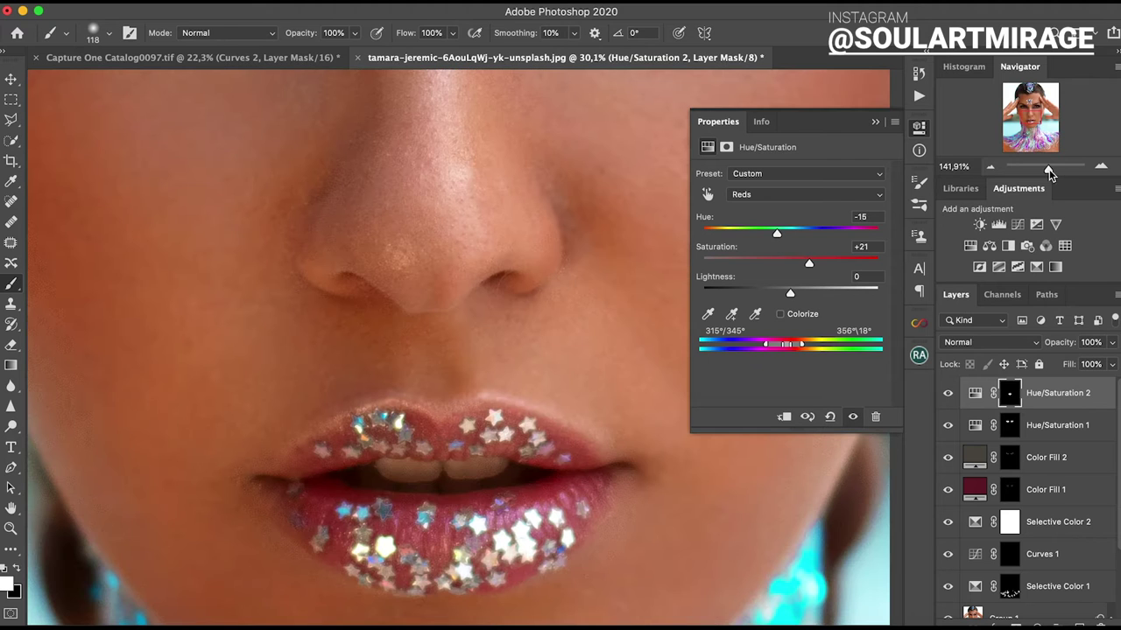
left_click(106, 35)
key("Escape")
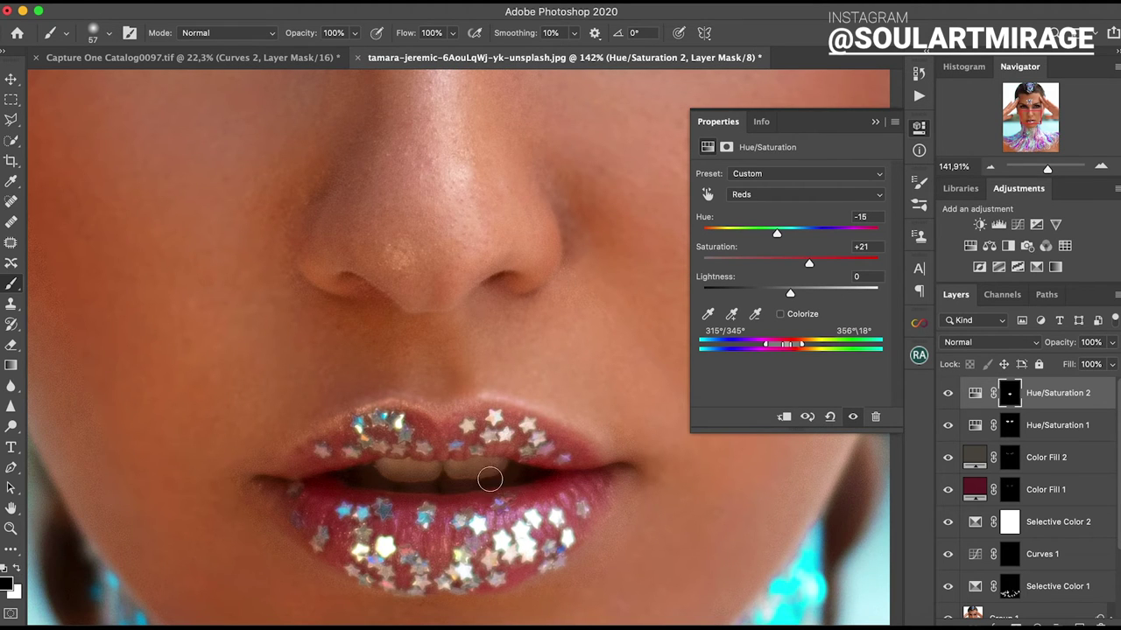
scroll(505, 458, "down", 5)
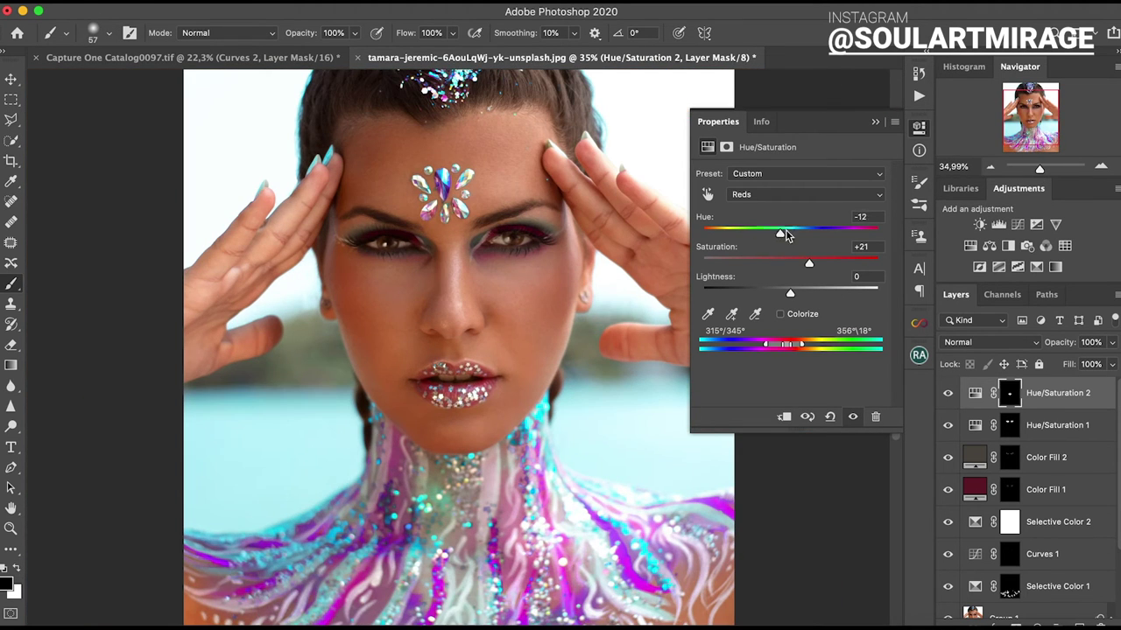
key("ctrl+0")
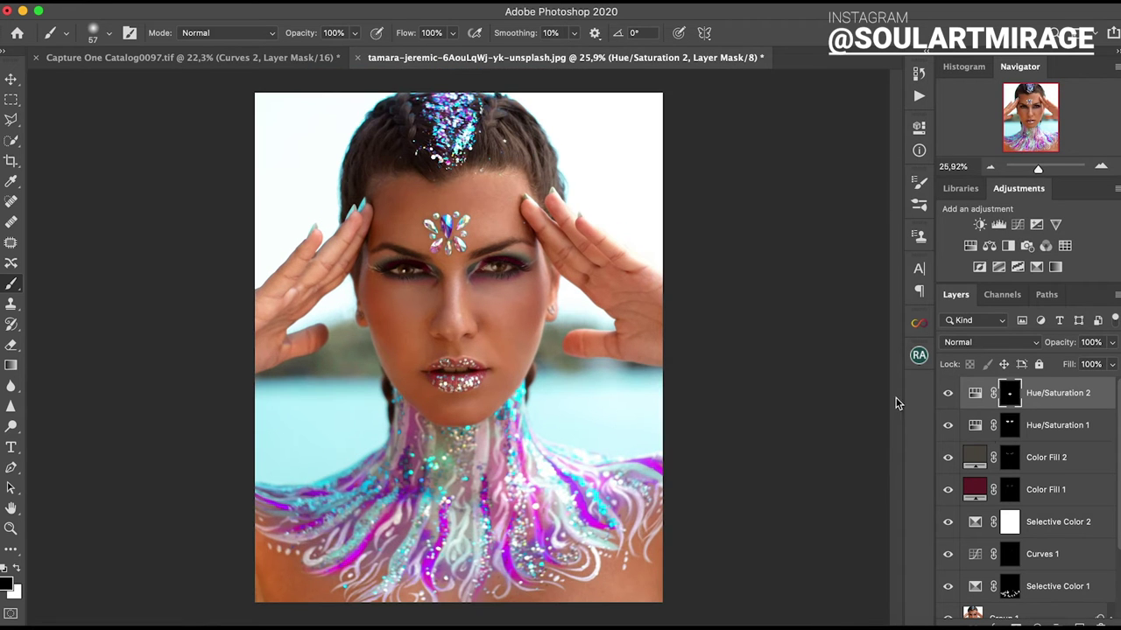
Duplicate Color Fill 2 and set the copy to Soft Light at 35% opacity.
scroll(448, 263, "up", 5)
left_click(1046, 457)
key("ctrl+j")
left_click(989, 342)
left_click(963, 250)
left_click_drag(1112, 342, 1065, 361)
key("ctrl+0")
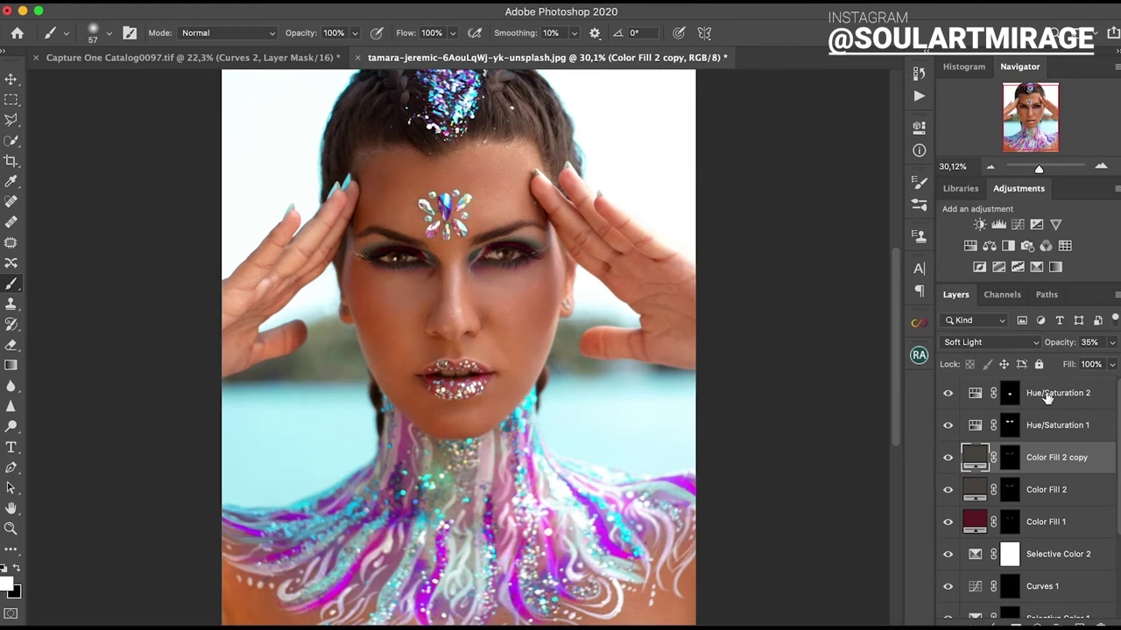
Change the lip Hue/Saturation's Reds hue to -10.
left_click(1029, 396)
left_click(919, 126)
left_click(806, 194)
left_click(750, 205)
left_click_drag(799, 232, 810, 232)
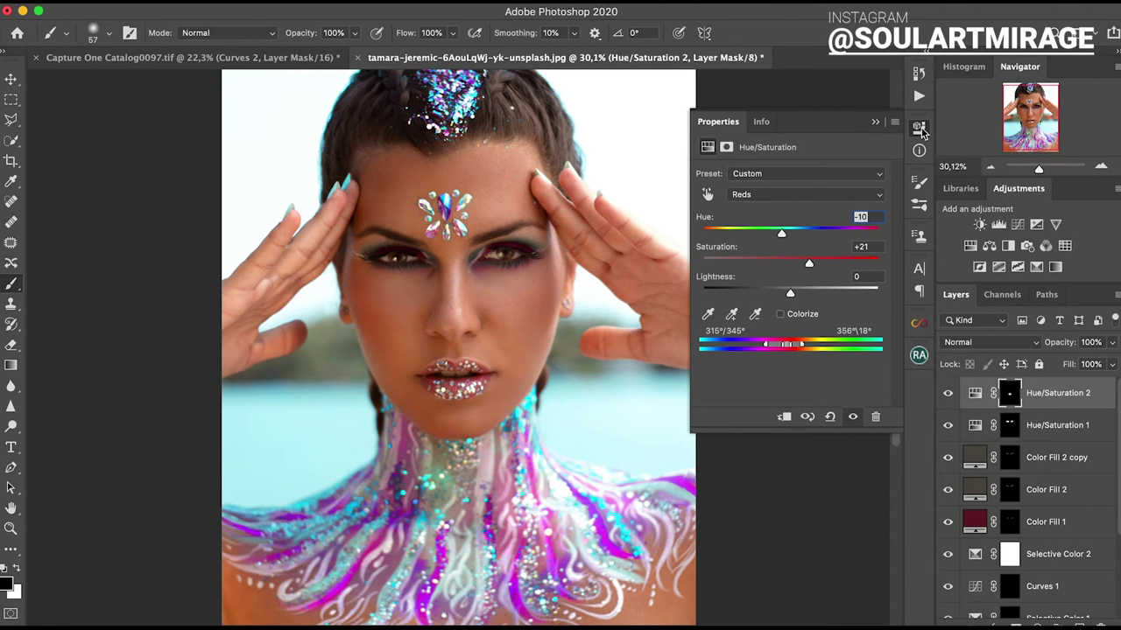
left_click(919, 127)
left_click_drag(1055, 169, 1052, 169)
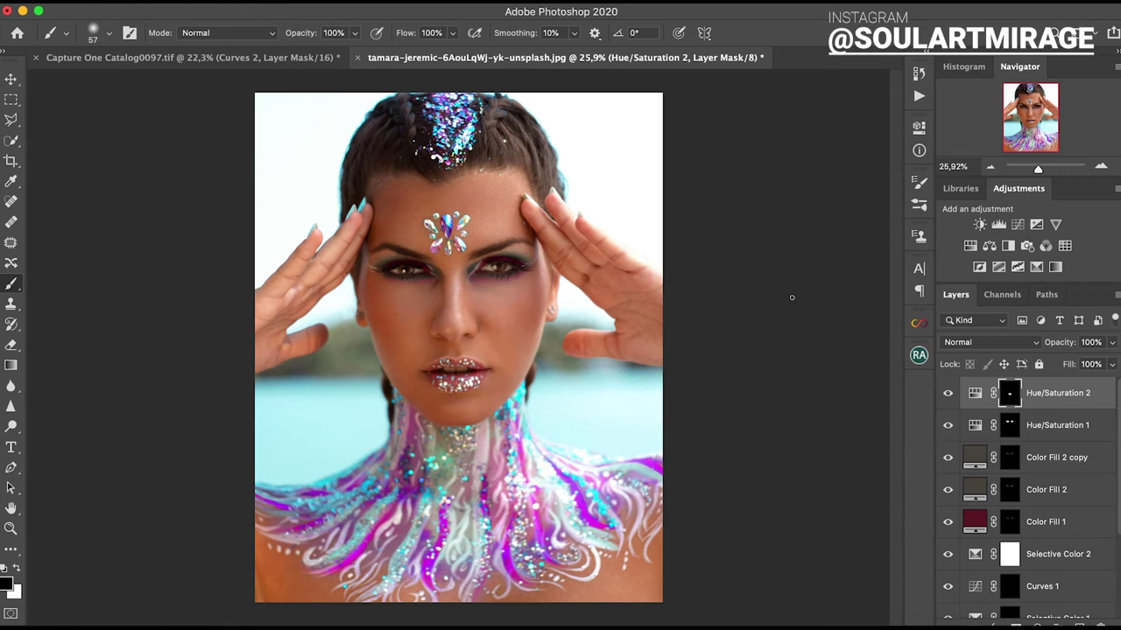
left_click_drag(1037, 168, 1039, 168)
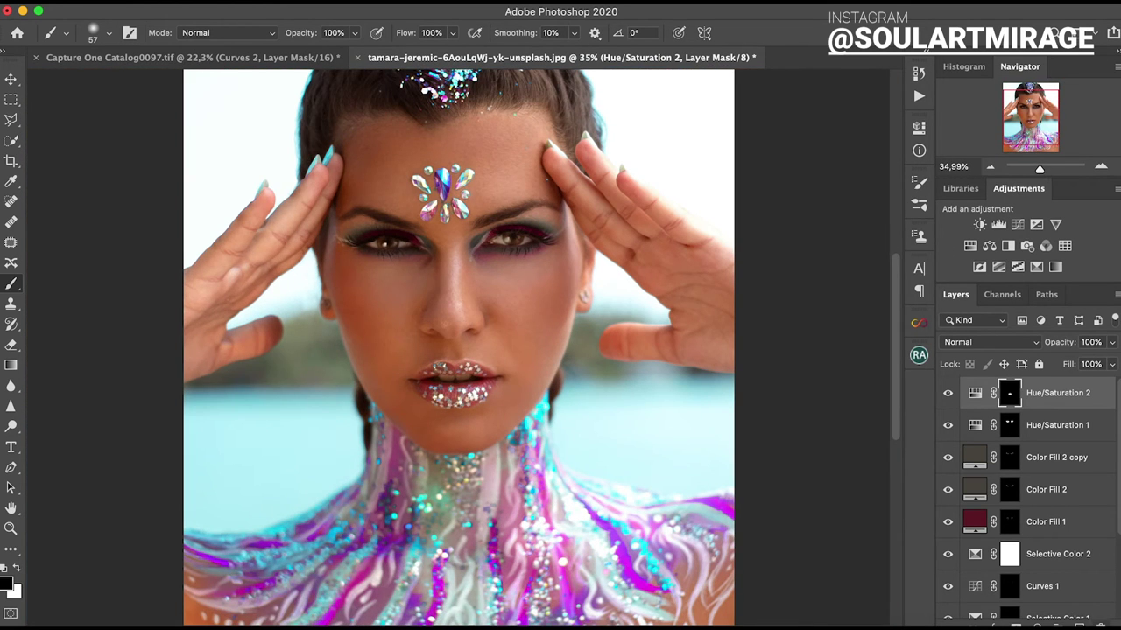
Stamp all visible layers into a merged layer and run Apply Image on it.
key("ctrl+alt+shift+e")
left_click(202, 10)
left_click(228, 231)
left_click(911, 324)
Sharpen the stamped layer with Unsharp Mask (115%, 7.3 px) and hide it with a black mask.
left_click(355, 4)
left_click(651, 342)
left_click(923, 190)
left_click(1020, 617, "alt")
scroll(438, 248, "up", 5)
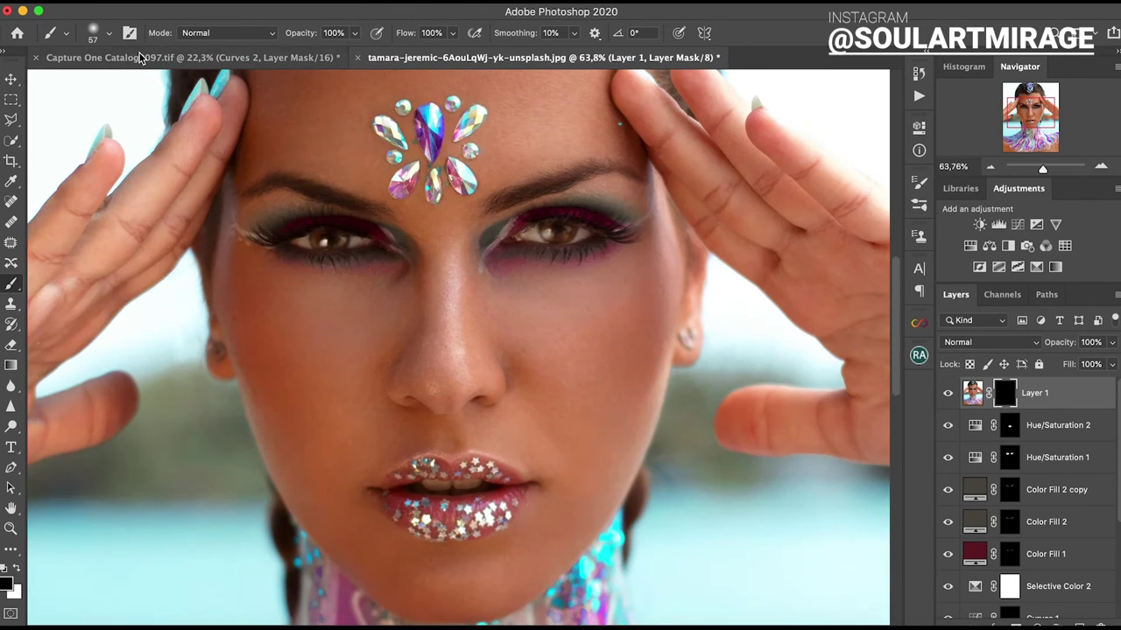
Resize the brush to 102 and then 25 px, adjusting flow for the lips.
left_click(109, 33)
type("102")
key("Return")
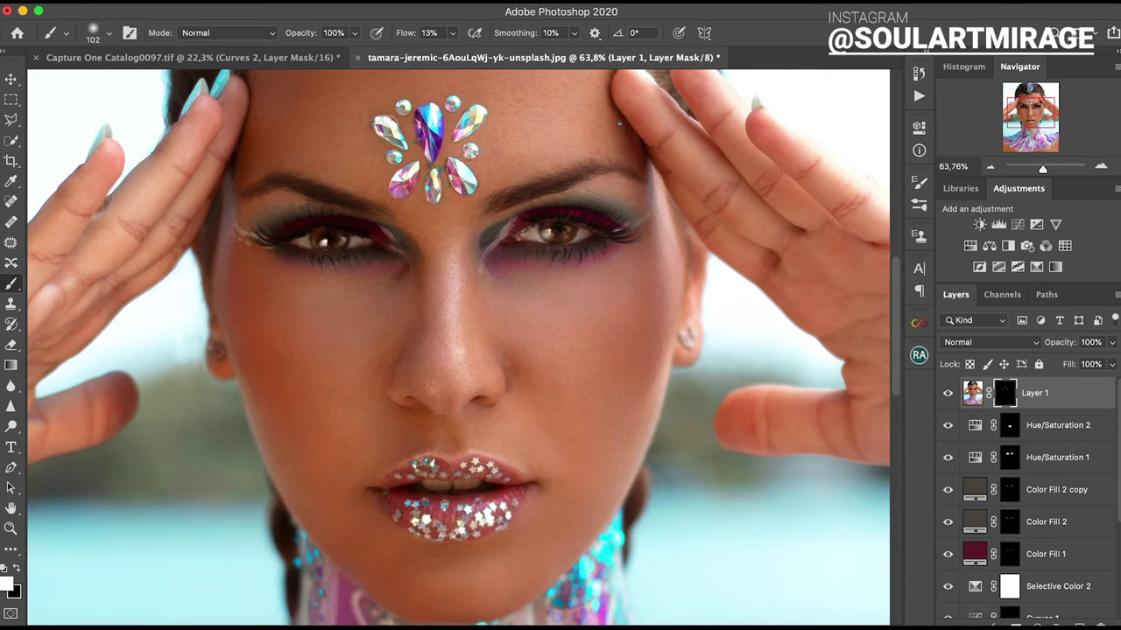
scroll(457, 347, "down", 5)
scroll(458, 348, "up", 6)
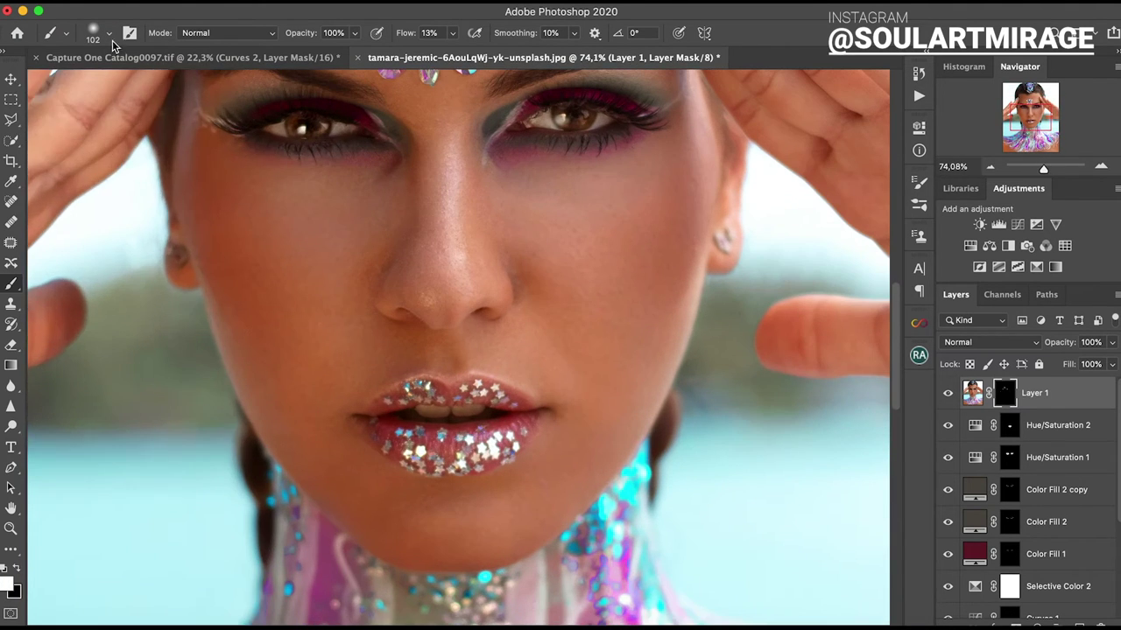
left_click(108, 32)
left_click_drag(109, 80, 106, 74)
left_click_drag(452, 32, 458, 42)
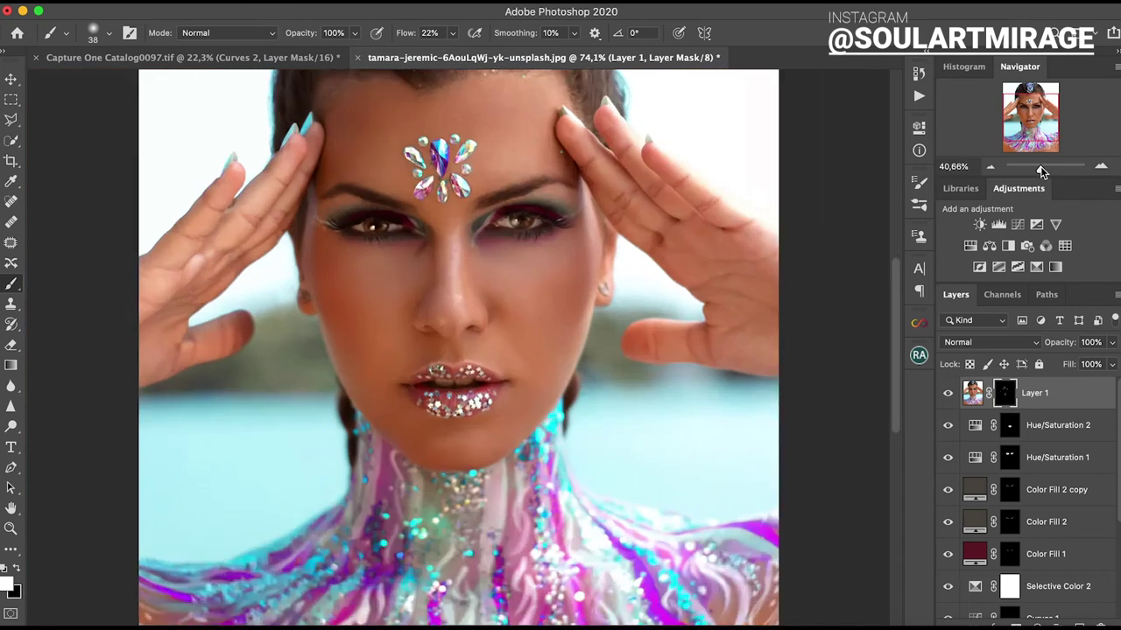
Paint the sharpening back across the portrait with a 1400 px brush, ending at 57 px.
scroll(402, 438, "down", 5)
left_click(109, 33)
left_click_drag(106, 81, 210, 82)
left_click(613, 477)
scroll(701, 188, "up", 2)
left_click_drag(701, 187, 393, 129)
left_click(108, 32)
left_click_drag(181, 81, 114, 79)
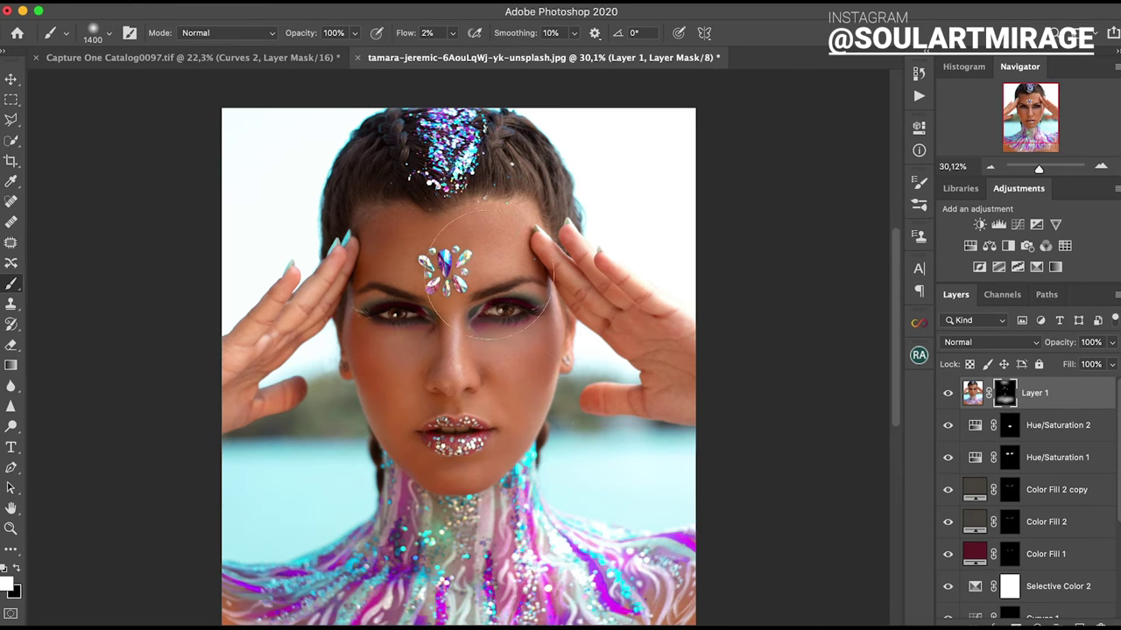
Hide Layer 1 to compare, then select the layer range and open its context menu.
scroll(640, 258, "down", 2)
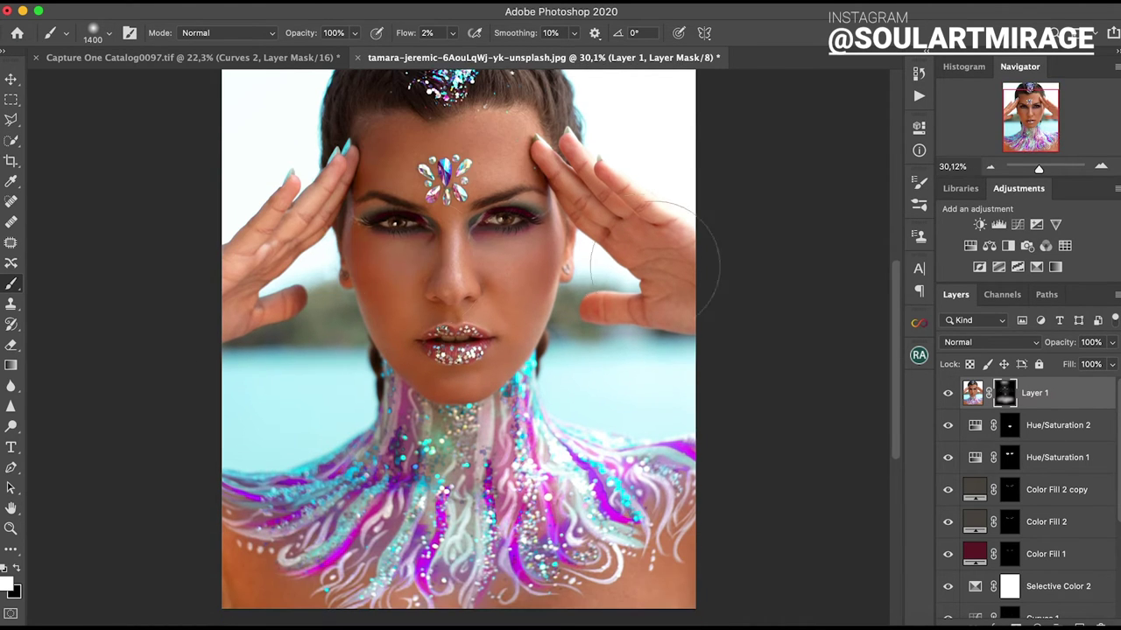
left_click(947, 394)
scroll(1033, 482, "down", 3)
scroll(1050, 543, "up", 1)
left_click(1062, 569, "shift")
right_click(1062, 569)
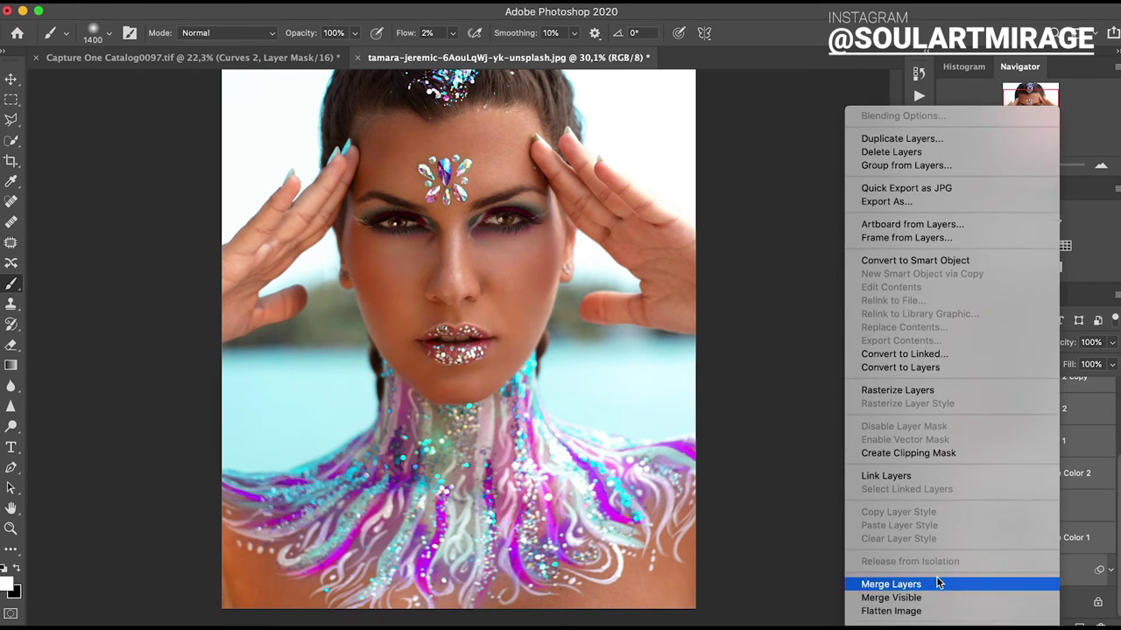
Merge the selected layers into Layer 1, fit the image, and toggle Layer 1 to compare.
left_click(936, 579)
key("ctrl+0")
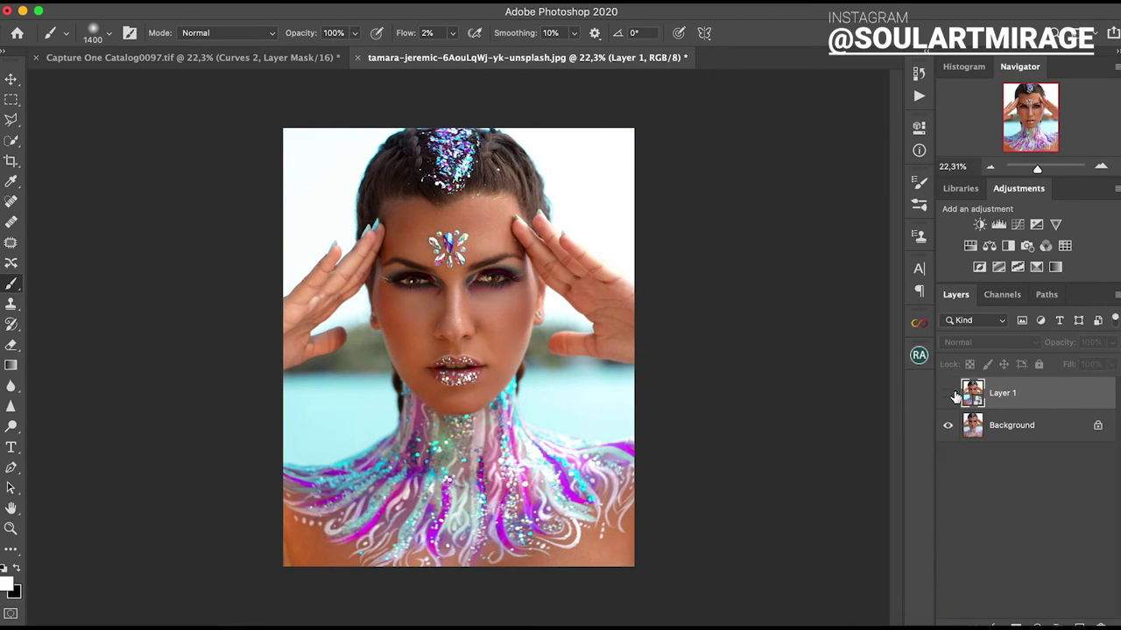
left_click(949, 395)
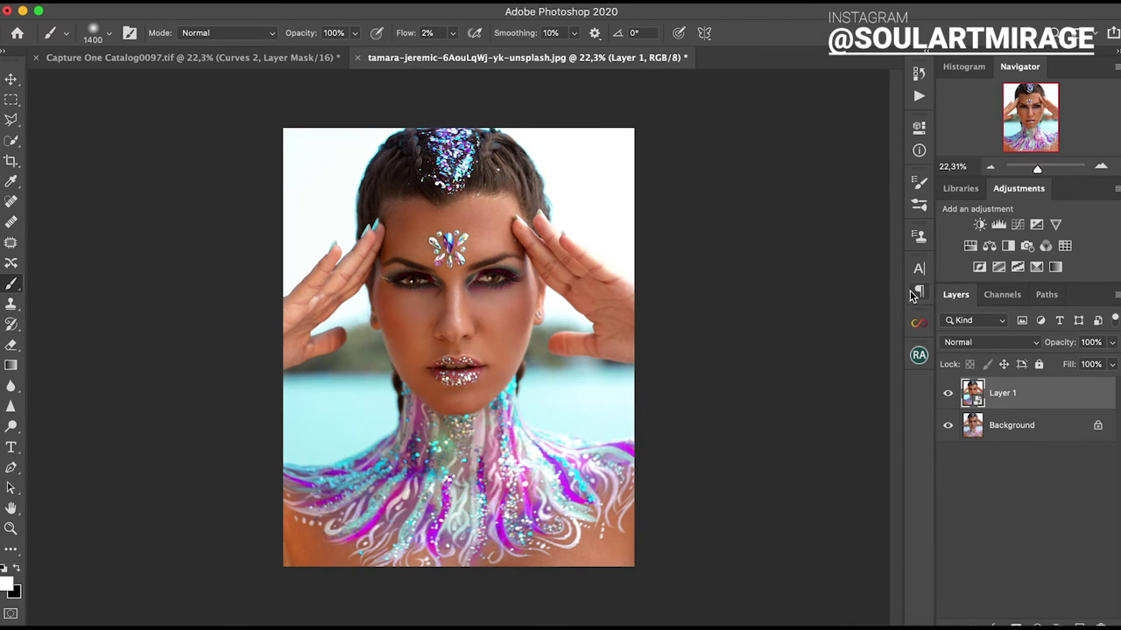
left_click_drag(1037, 167, 1039, 170)
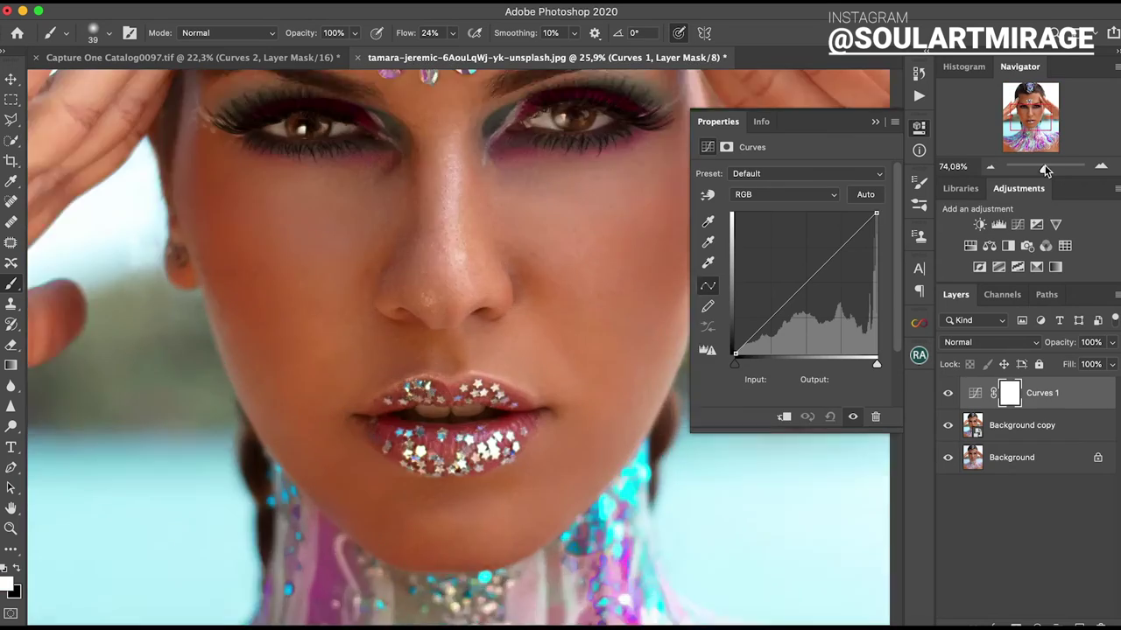
Invert the Curves mask and paint white over the inner and outer eye corners.
key("ctrl+i")
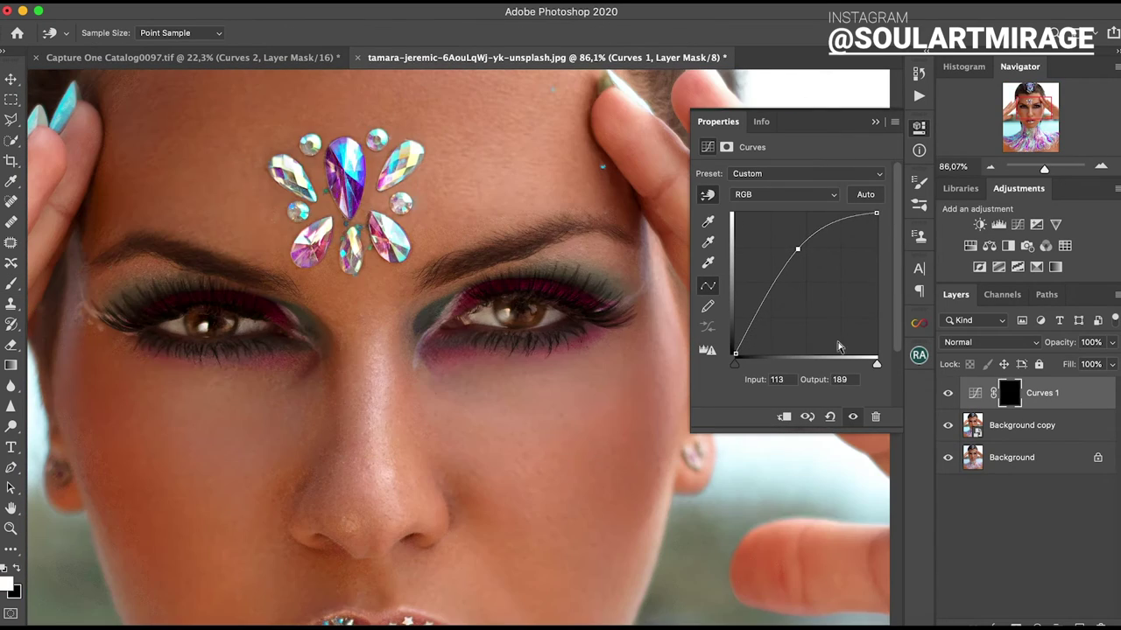
key("b")
left_click_drag(462, 298, 420, 359)
left_click_drag(600, 309, 646, 288)
left_click_drag(136, 333, 98, 315)
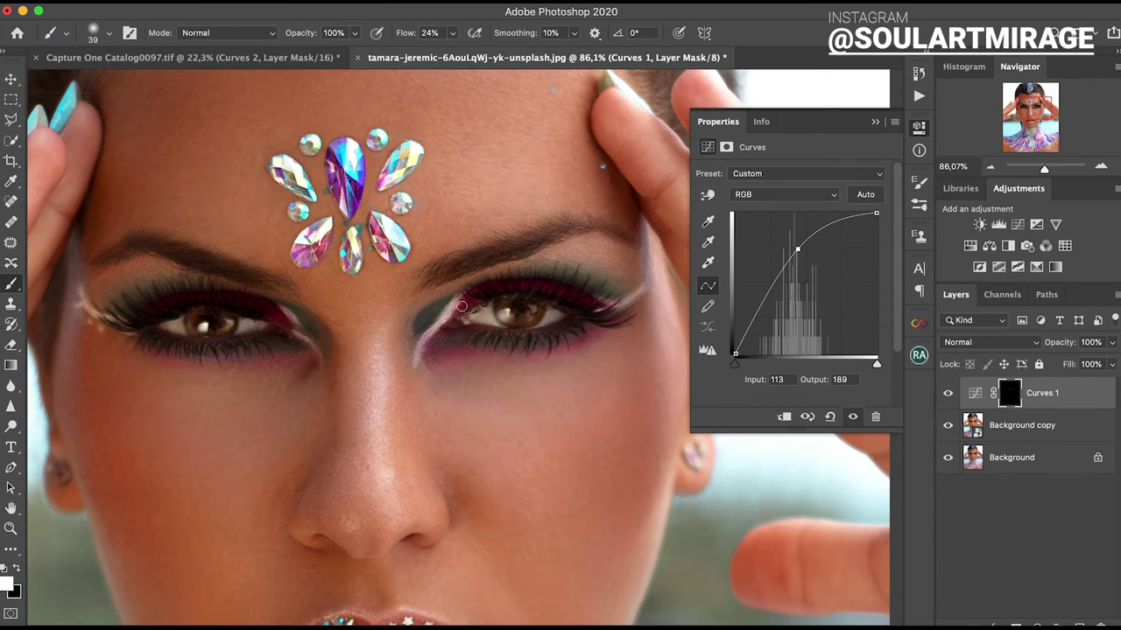
Paint black at full flow to remove the brightening from the left eye's inner corner.
key("x")
key("shift+0")
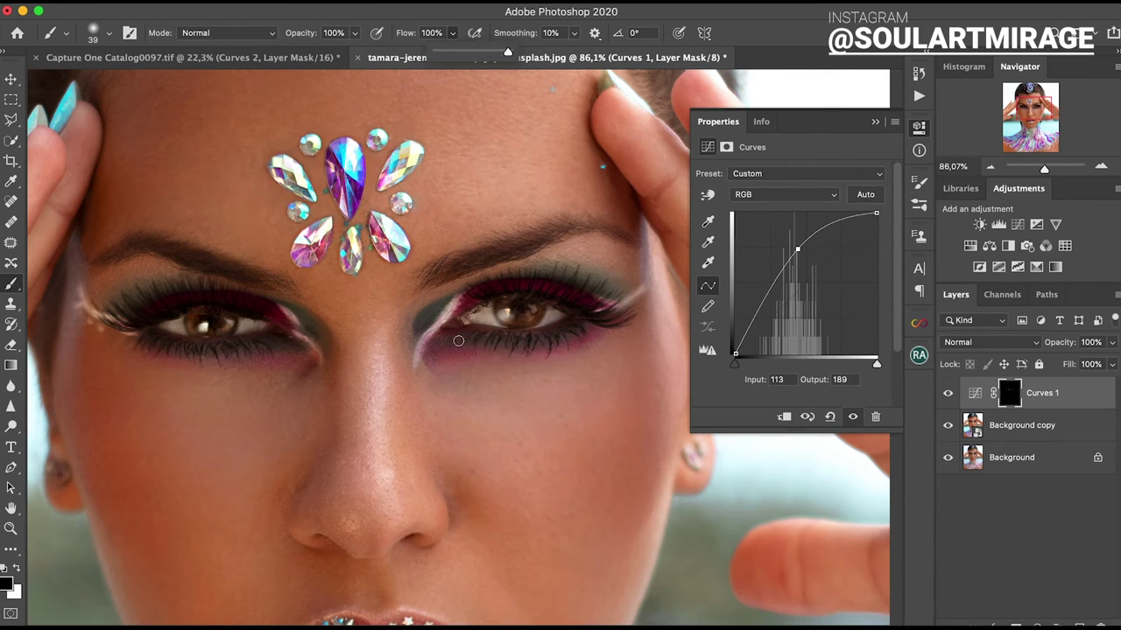
left_click_drag(298, 312, 309, 329)
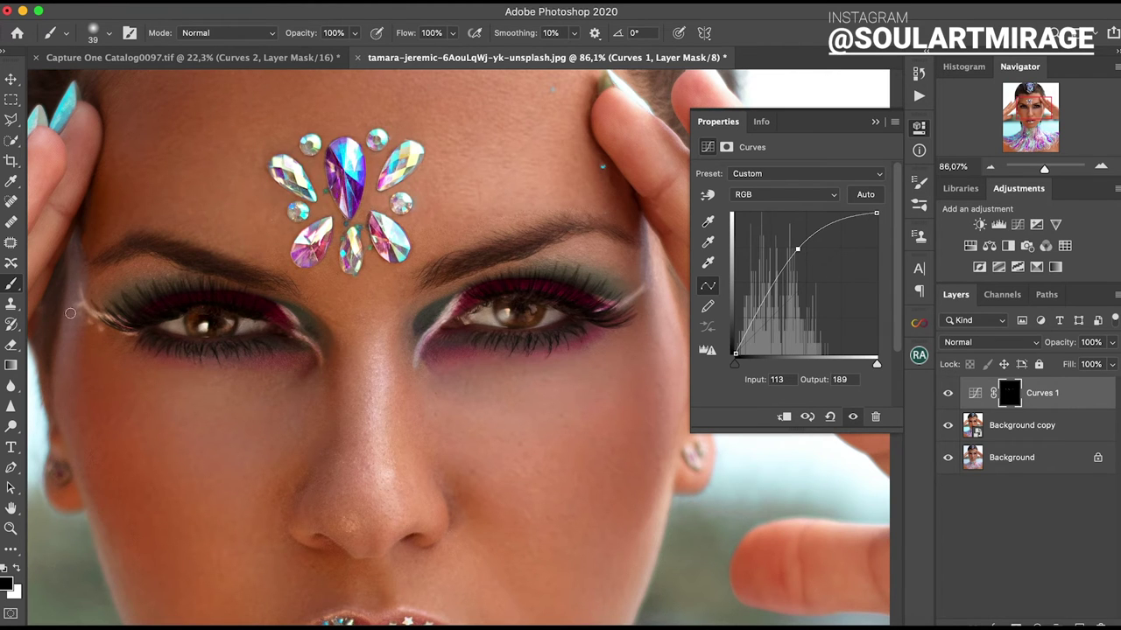
Set the Curves layer to Luminosity blend mode and return to a softer white brush.
key("ctrl+0")
left_click(989, 342)
left_click(972, 616)
key("ctrl+0")
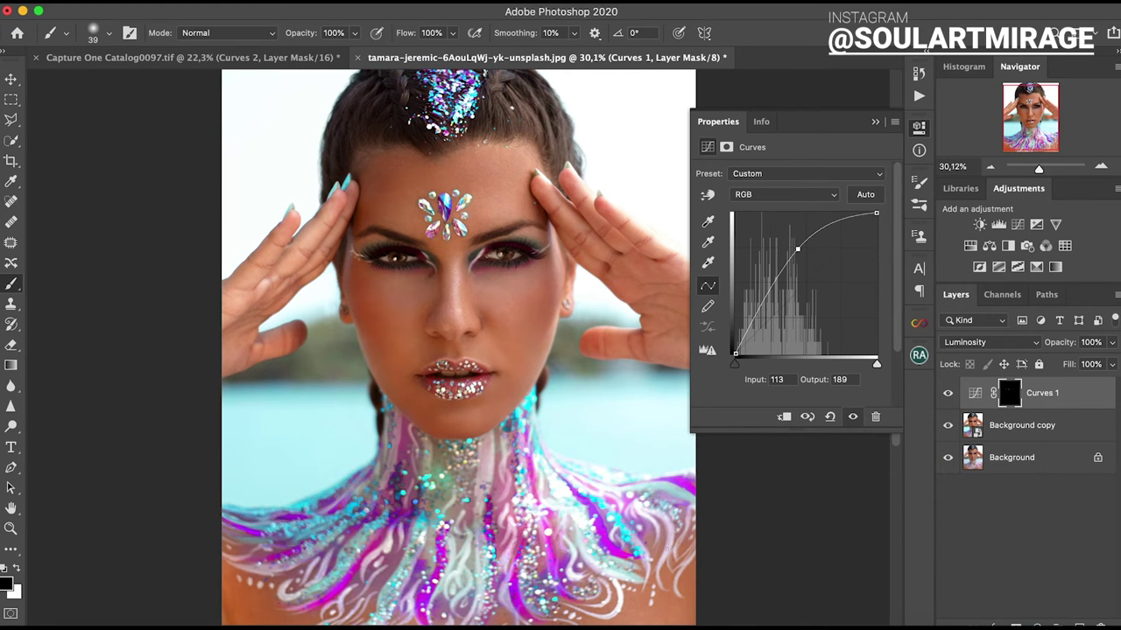
key("x")
left_click(108, 32)
key("Return")
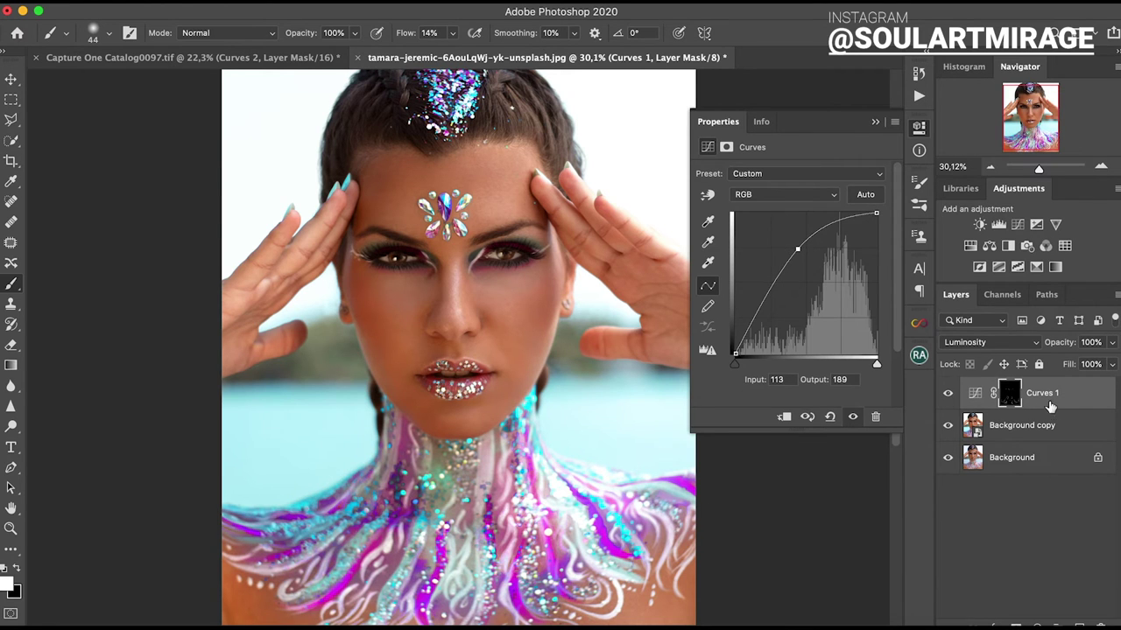
Add a Selective Color layer and adjust cyan, magenta and yellow in the Magentas range.
left_click(1055, 267)
left_click(805, 190)
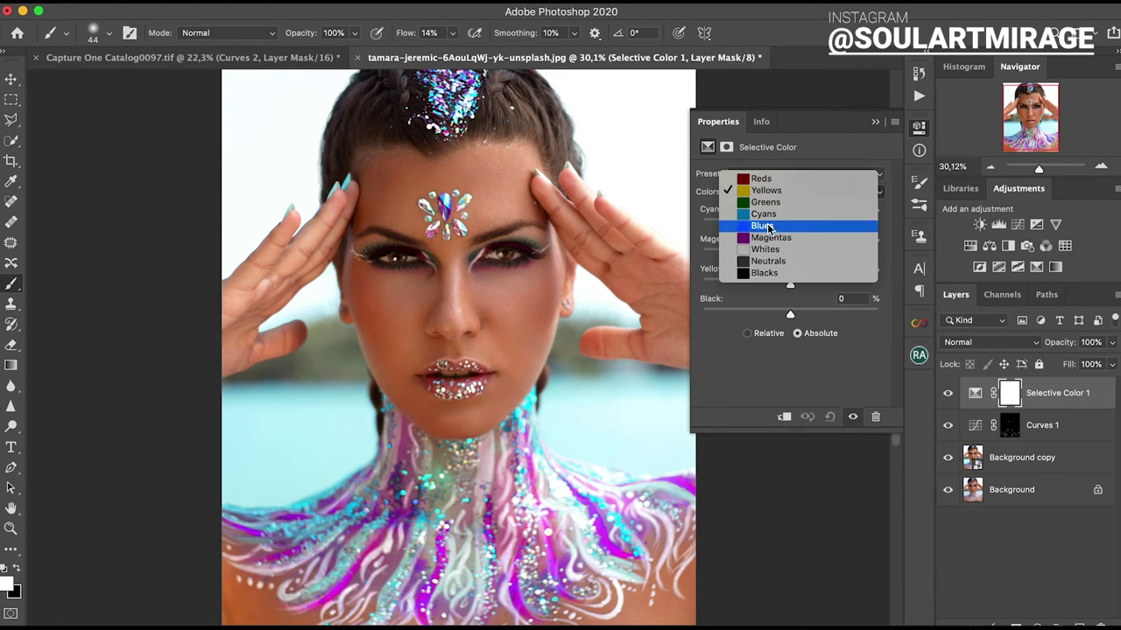
left_click(762, 238)
mouse_move(790, 249)
left_mouse_down()
mouse_move(826, 254)
mouse_move(820, 285)
left_mouse_up()
left_click_drag(826, 254, 878, 254)
left_click_drag(789, 224, 765, 224)
left_click(948, 393)
Refine Magentas to Cyan -33, Magenta +9, Yellow +20, Black -6 at 55% opacity.
mouse_move(764, 313)
left_mouse_down()
mouse_move(784, 313)
mouse_move(748, 284)
left_mouse_up()
left_click_drag(879, 254, 819, 254)
left_click_drag(765, 224, 757, 225)
left_click_drag(749, 285, 826, 285)
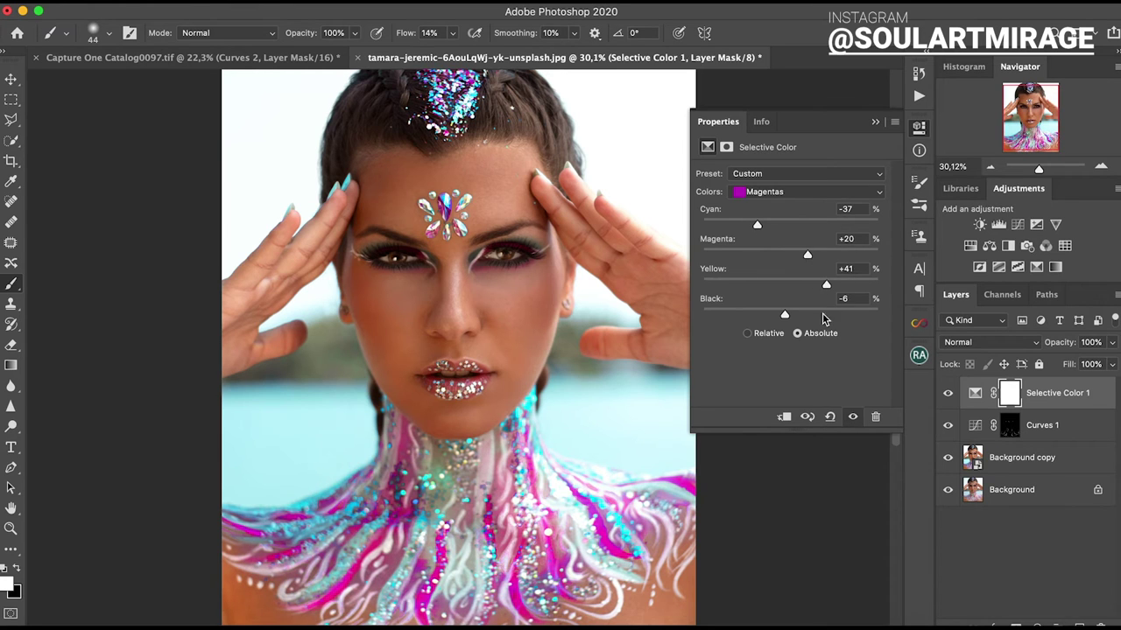
left_click_drag(757, 224, 761, 224)
mouse_move(819, 254)
left_mouse_down()
mouse_move(797, 254)
mouse_move(807, 285)
mouse_move(798, 254)
left_mouse_up()
left_click_drag(1112, 342, 1079, 374)
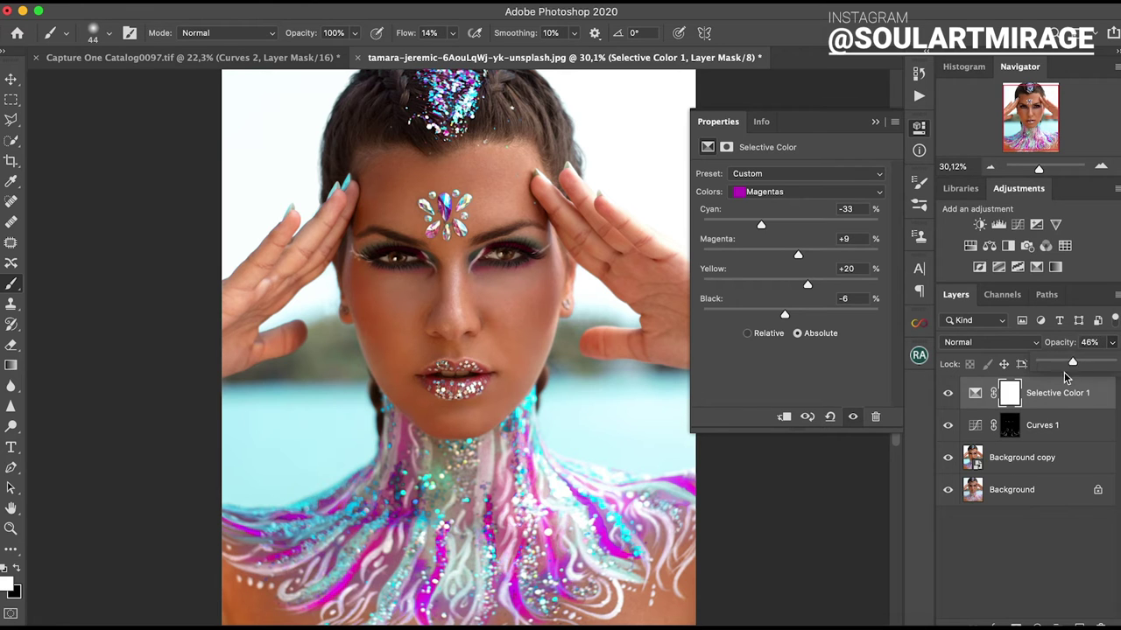
Merge the Selective Color layer with the Background copy into the 'edit' layer.
right_click(1033, 438)
left_click(1022, 457, "shift")
right_click(1055, 457)
left_click(928, 604)
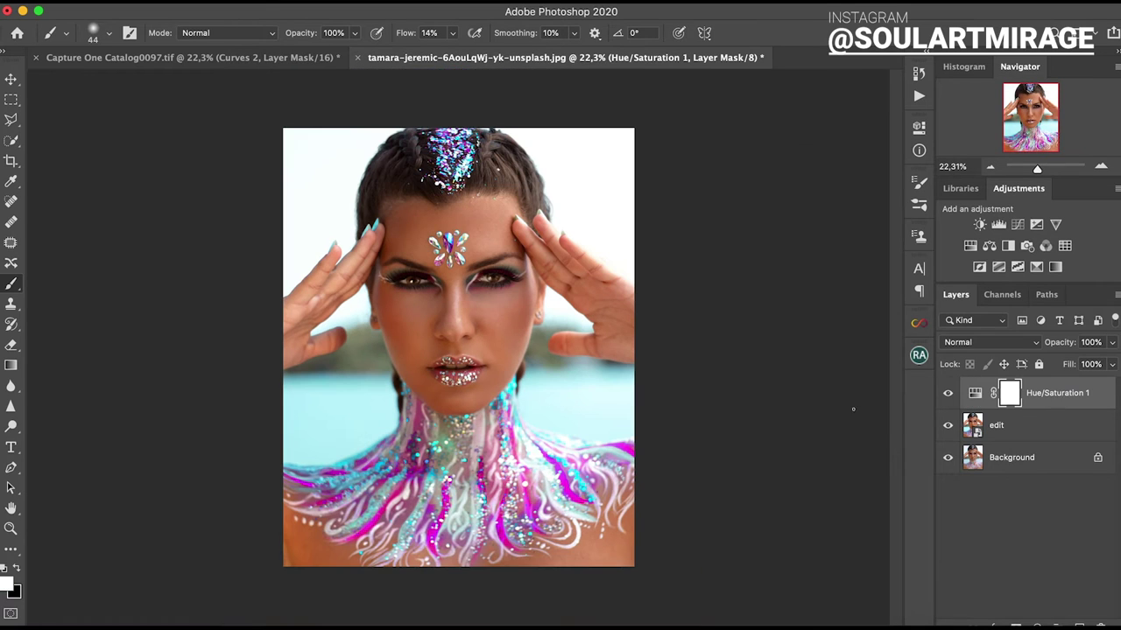
Add a Hue/Saturation layer on Cyans and narrow the range using an exaggerated preview.
left_click(1036, 623)
left_click(1038, 450)
left_click(805, 195)
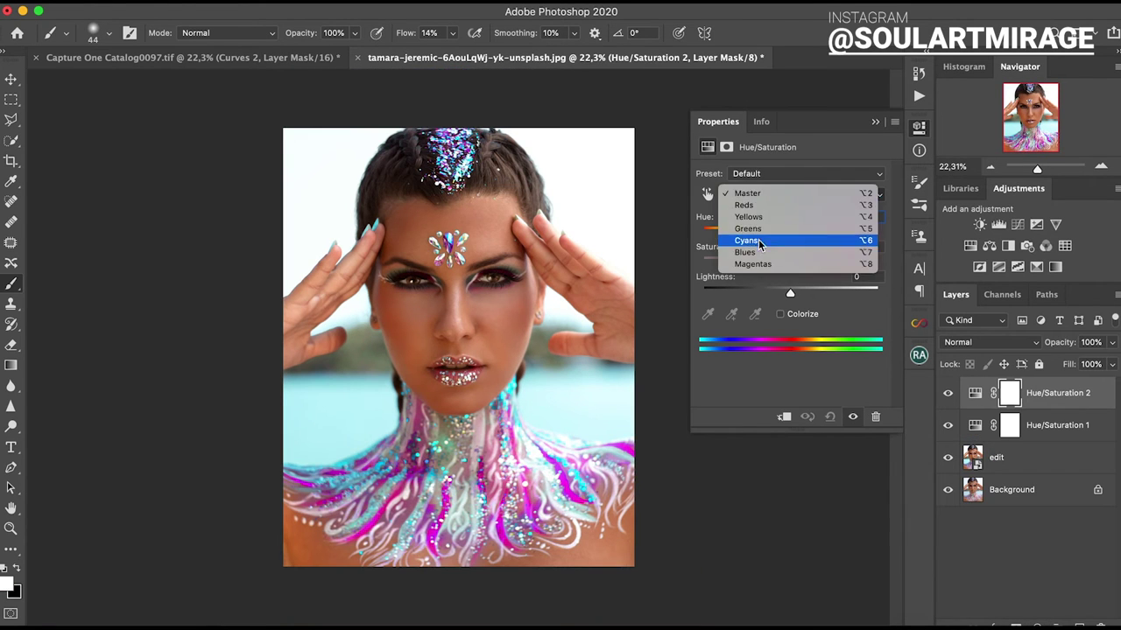
left_click(790, 239)
left_click_drag(791, 263, 878, 263)
left_click_drag(790, 292, 906, 287)
left_click_drag(874, 345, 868, 345)
left_click_drag(726, 345, 708, 348)
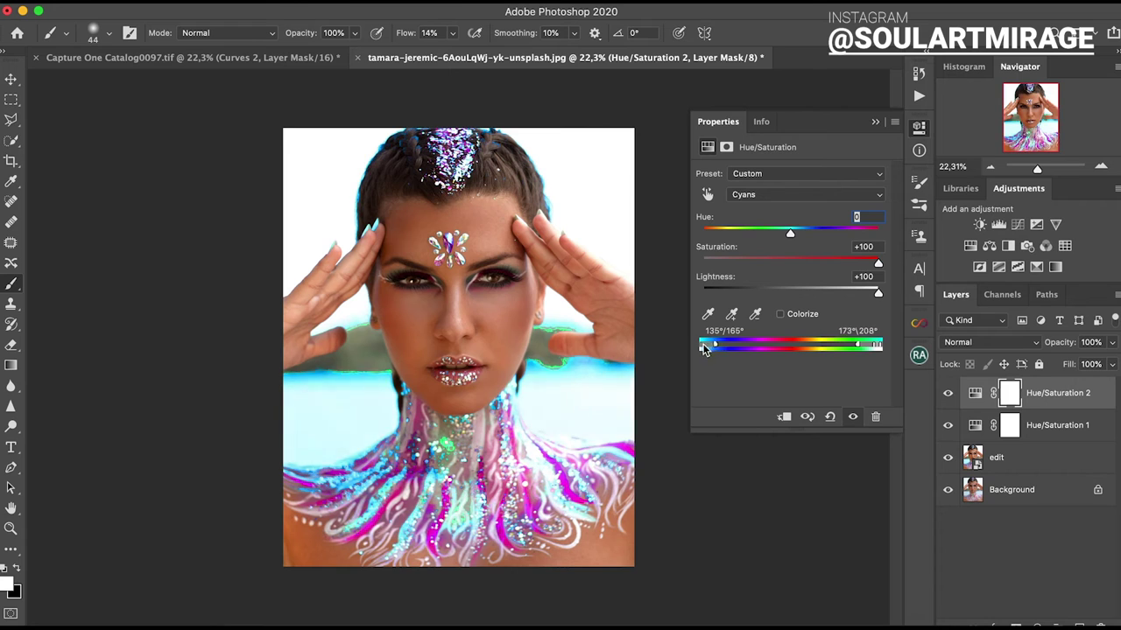
left_click_drag(857, 345, 878, 349)
Set the Cyans to Hue -4, Saturation +48 and Lightness +10.
left_click_drag(790, 233, 786, 233)
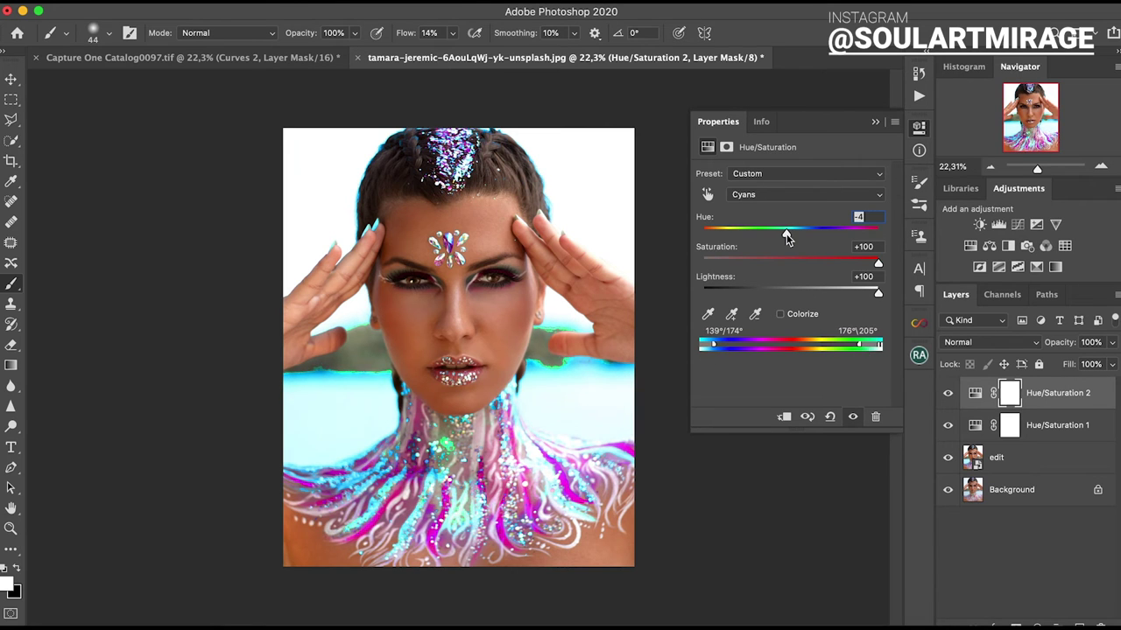
left_click_drag(878, 263, 834, 262)
left_click_drag(878, 292, 790, 292)
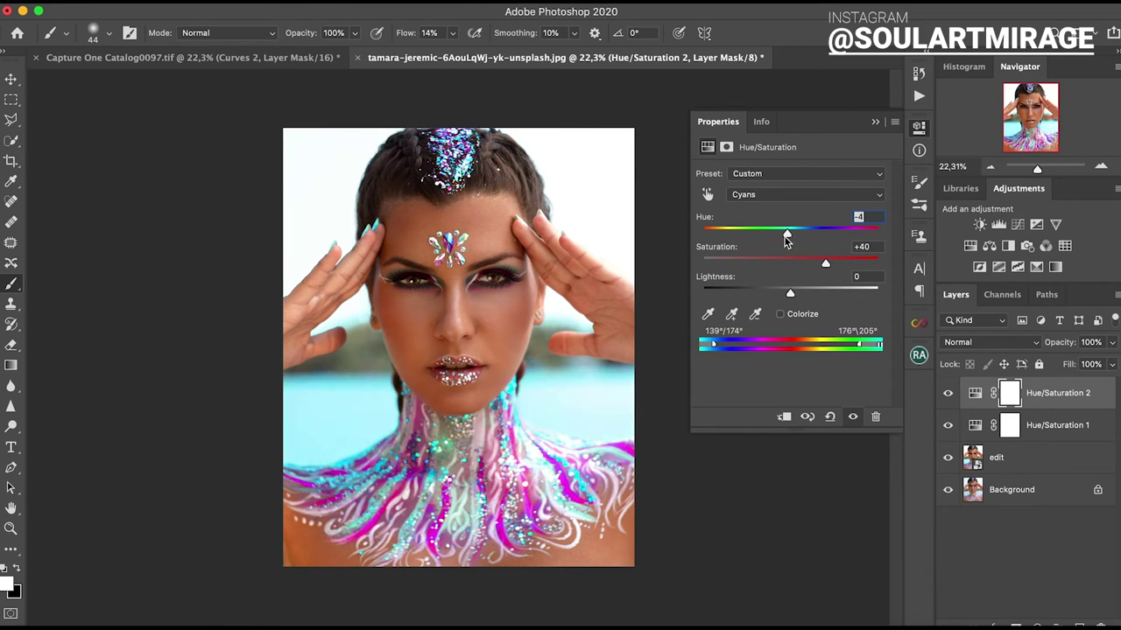
mouse_move(825, 263)
left_mouse_down()
mouse_move(805, 263)
mouse_move(785, 233)
left_mouse_up()
left_click_drag(790, 293, 781, 292)
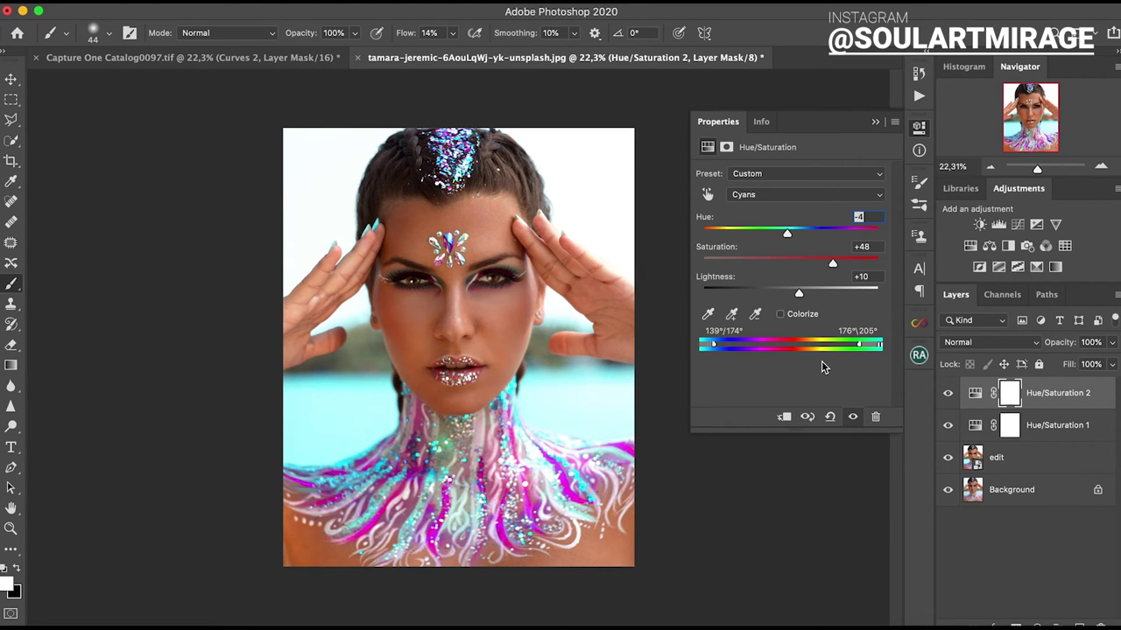
Invert the Hue/Saturation mask and set up a large white brush for painting it back.
key("ctrl+i")
left_click(107, 33)
double_click(53, 363)
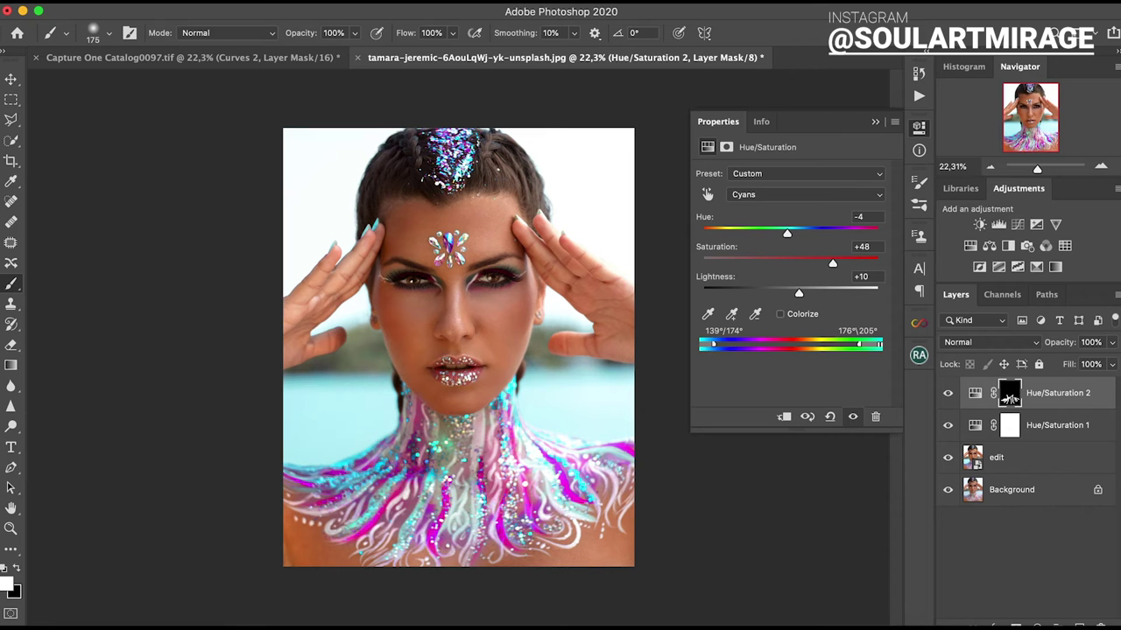
key("x")
key("x")
scroll(455, 262, "up", 5)
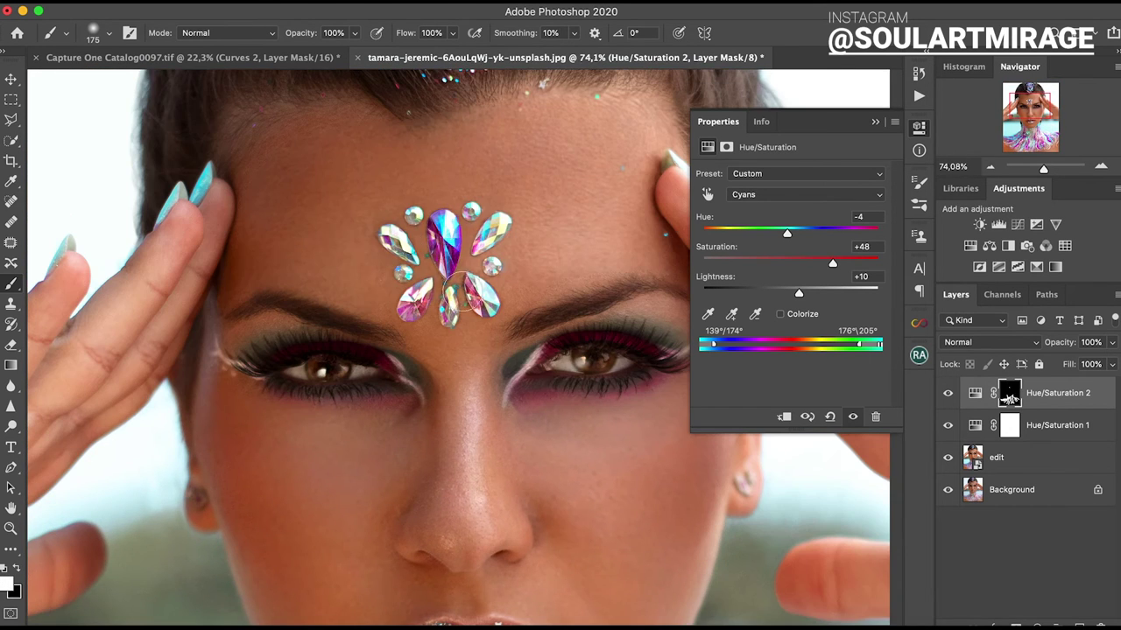
left_click_drag(1044, 168, 1041, 168)
scroll(486, 263, "up", 5)
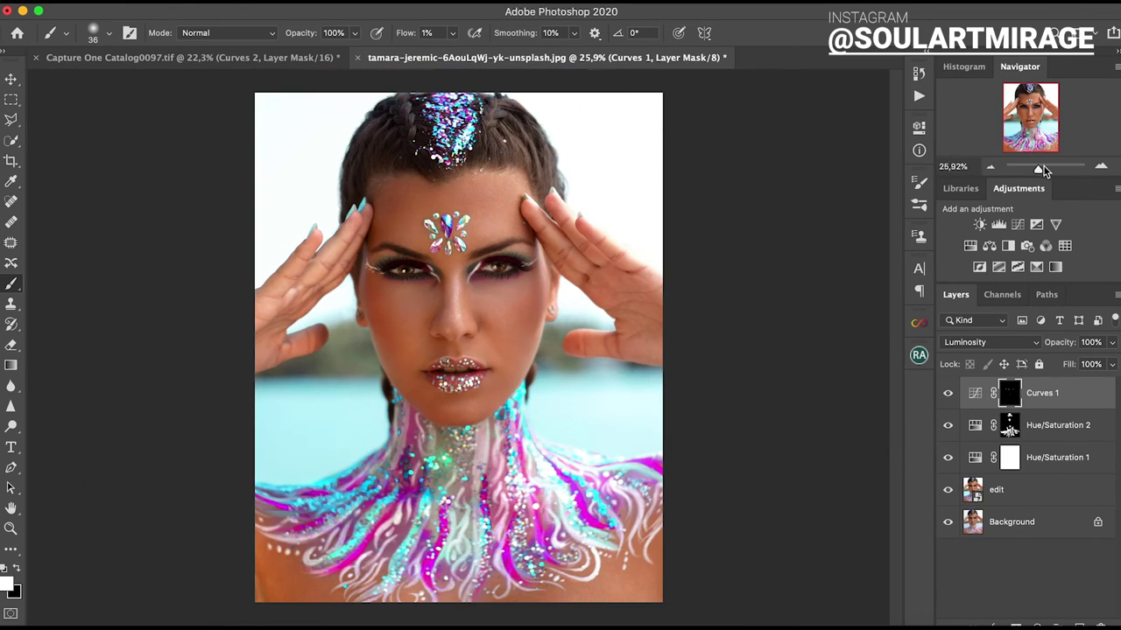
Merge the layers from Curves 1 upward and duplicate the merged layer.
key("ctrl+minus")
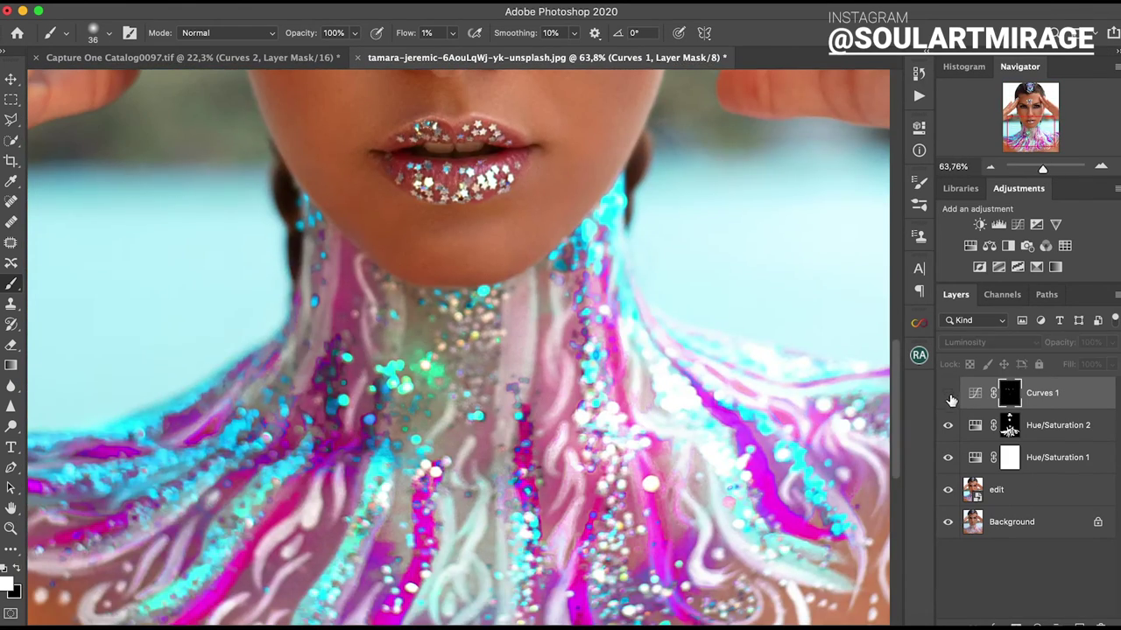
key("ctrl+0")
left_click(1024, 492, "shift")
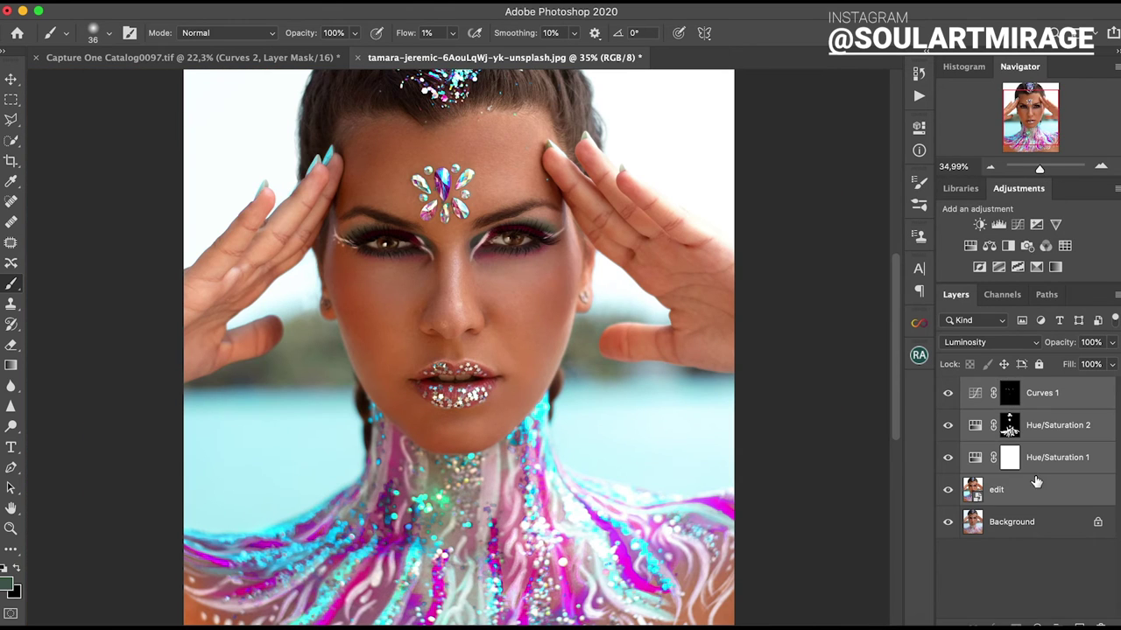
right_click(1025, 492)
left_click(854, 596)
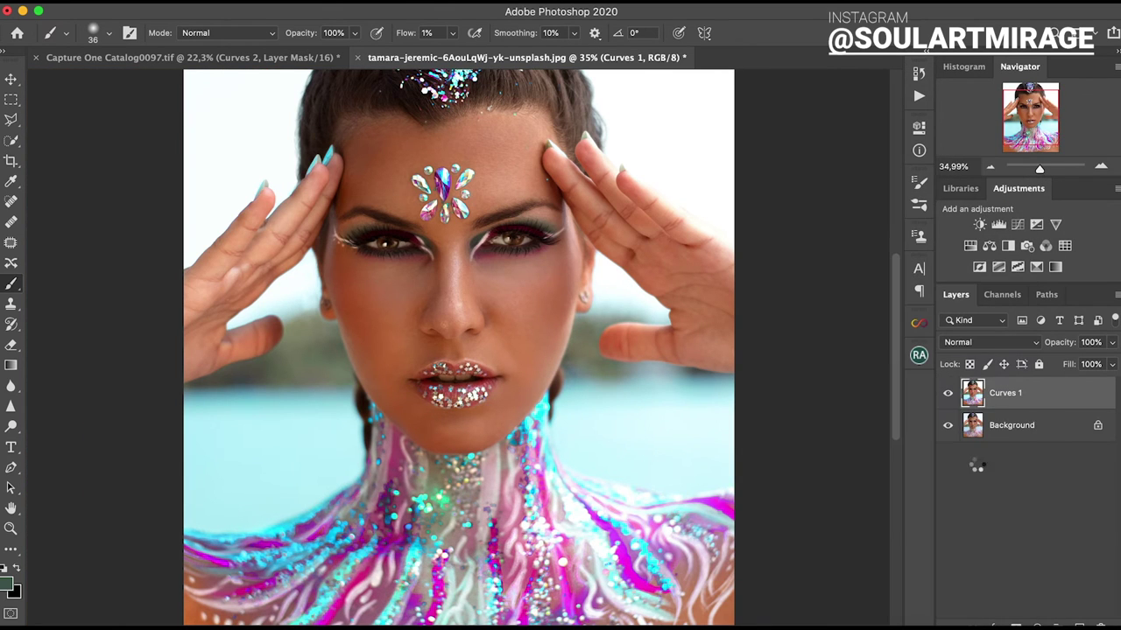
key("ctrl+j")
Apply a Replace Color pass shifting the sampled purple paint toward pink, excluding skin.
right_click(1006, 427)
key("Escape")
left_click(998, 393)
left_click(486, 372)
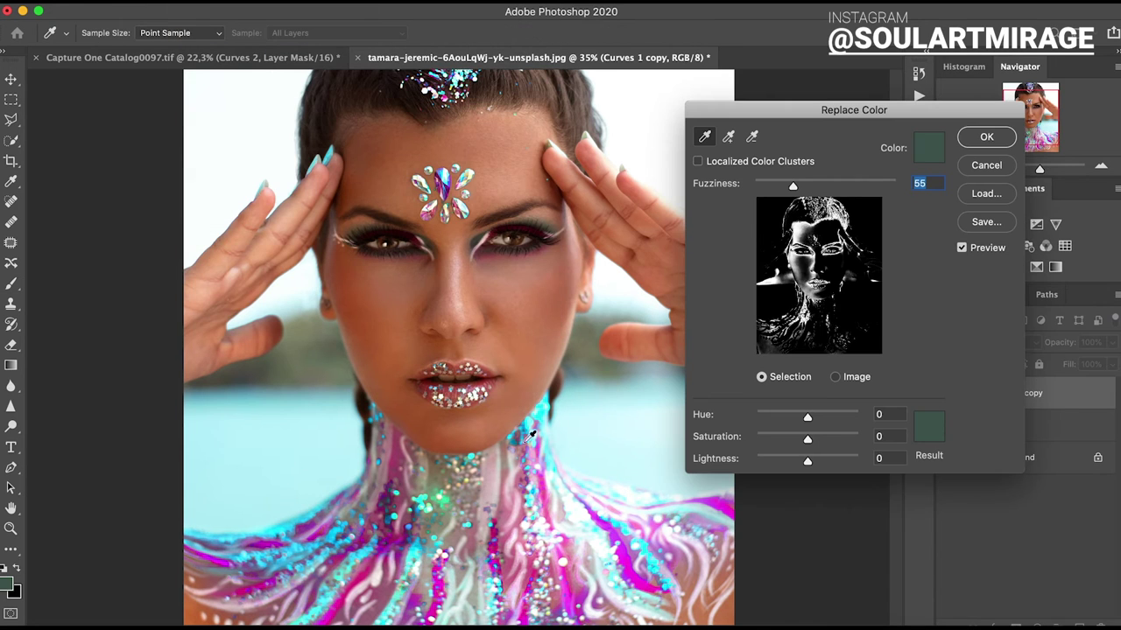
left_click(631, 523, "shift")
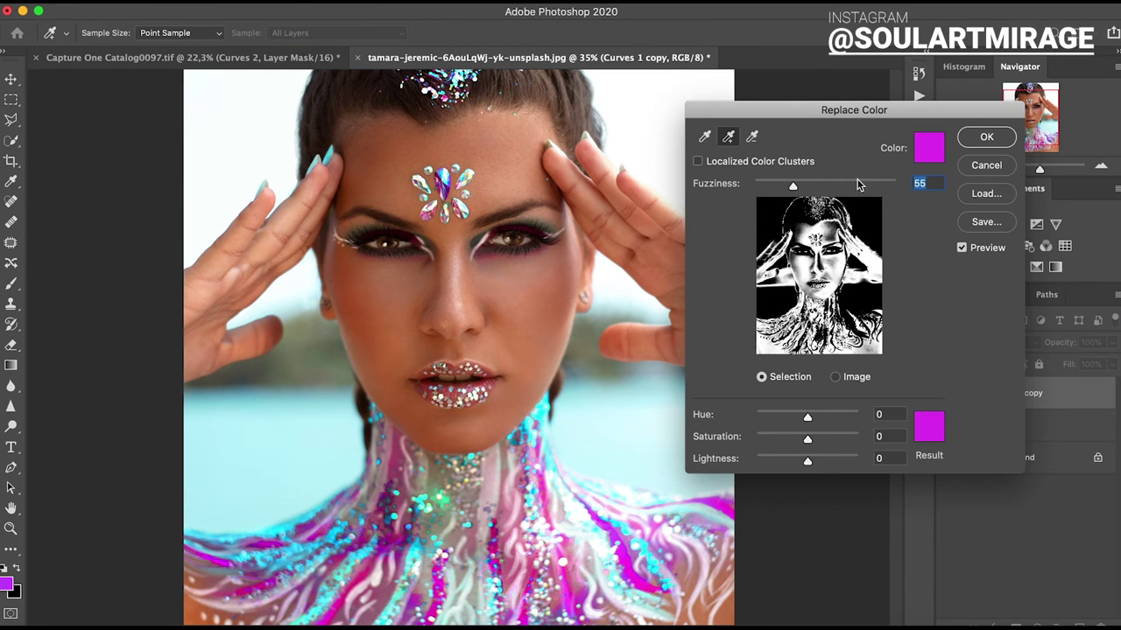
left_click(531, 296, "alt")
mouse_move(807, 417)
left_mouse_down()
mouse_move(794, 416)
mouse_move(813, 417)
left_mouse_up()
mouse_move(807, 438)
left_mouse_down()
mouse_move(822, 438)
mouse_move(839, 464)
mouse_move(818, 461)
mouse_move(839, 439)
left_mouse_up()
key("Return")
Duplicate the layer and sample the magenta chest paint in Replace Color.
key("ctrl+j")
left_click(183, 2)
left_click(479, 375)
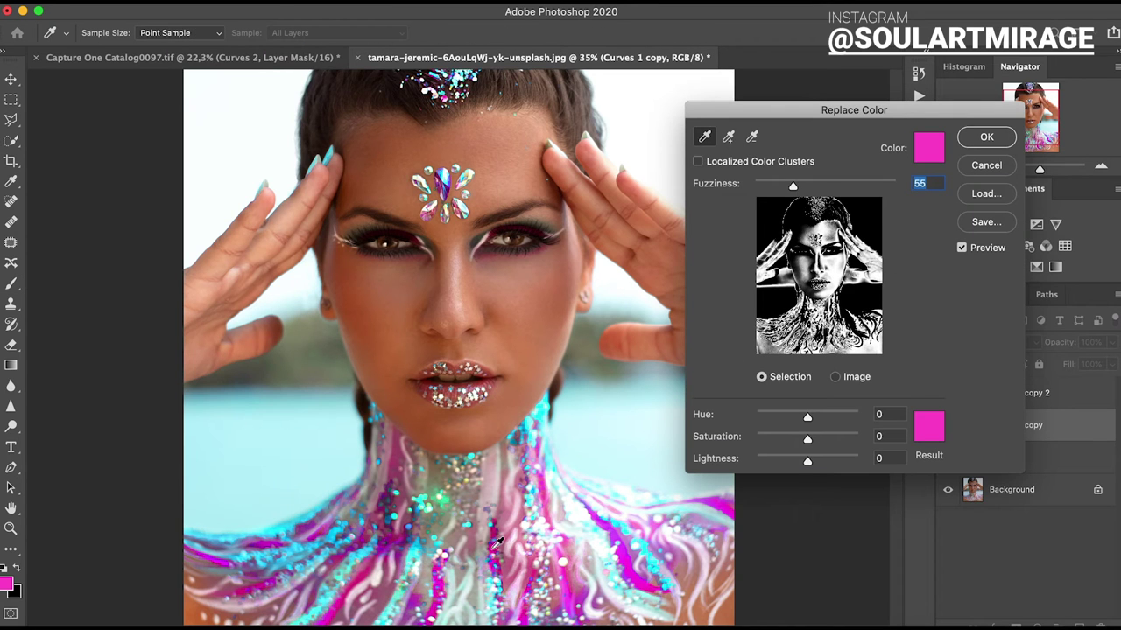
left_click(619, 530, "shift")
left_click(641, 578)
left_click(639, 290)
Set the magenta replacement to Hue +34, Saturation +22, Lightness +8 and confirm.
left_click_drag(809, 422, 830, 438)
left_click_drag(807, 459, 819, 460)
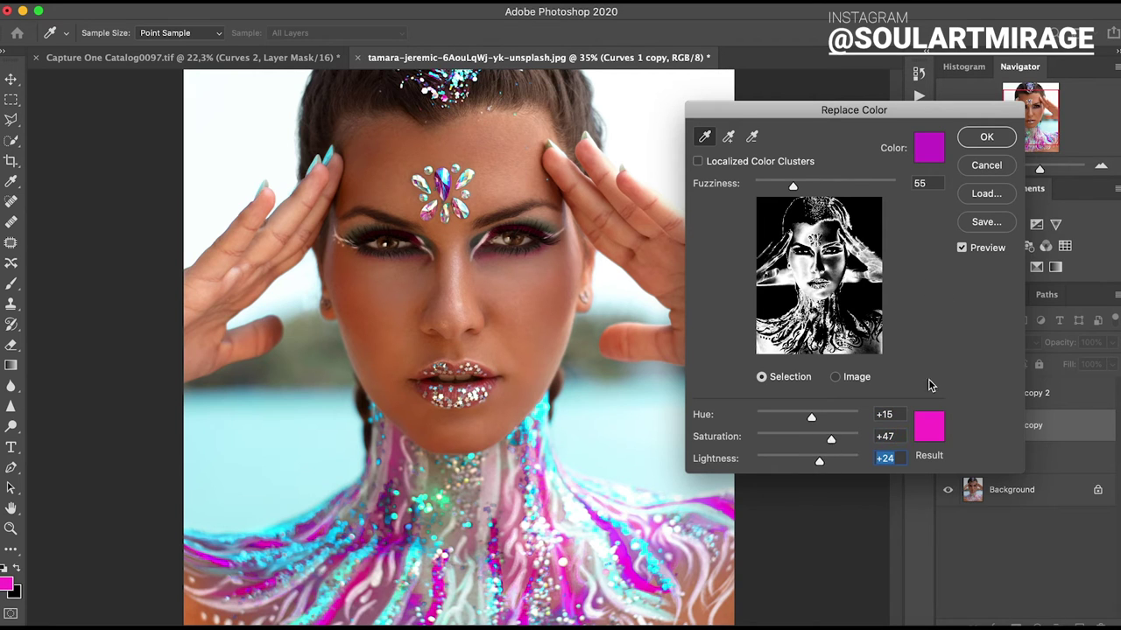
left_click(727, 137)
left_click_drag(818, 460, 810, 461)
mouse_move(831, 439)
left_mouse_down()
mouse_move(819, 418)
mouse_move(818, 439)
left_mouse_up()
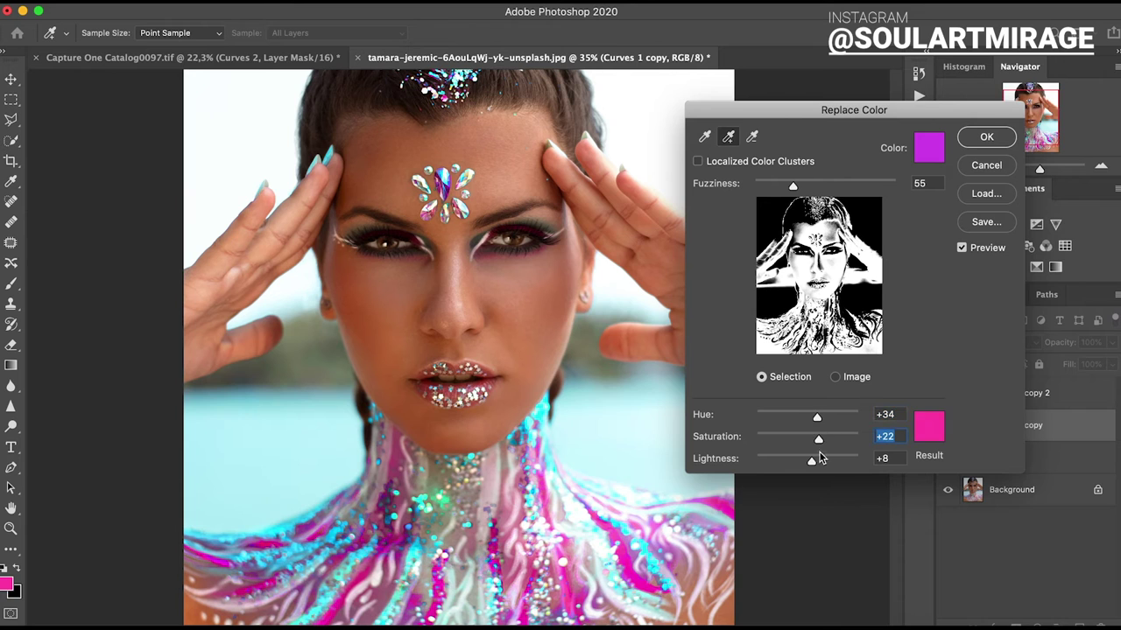
key("Return")
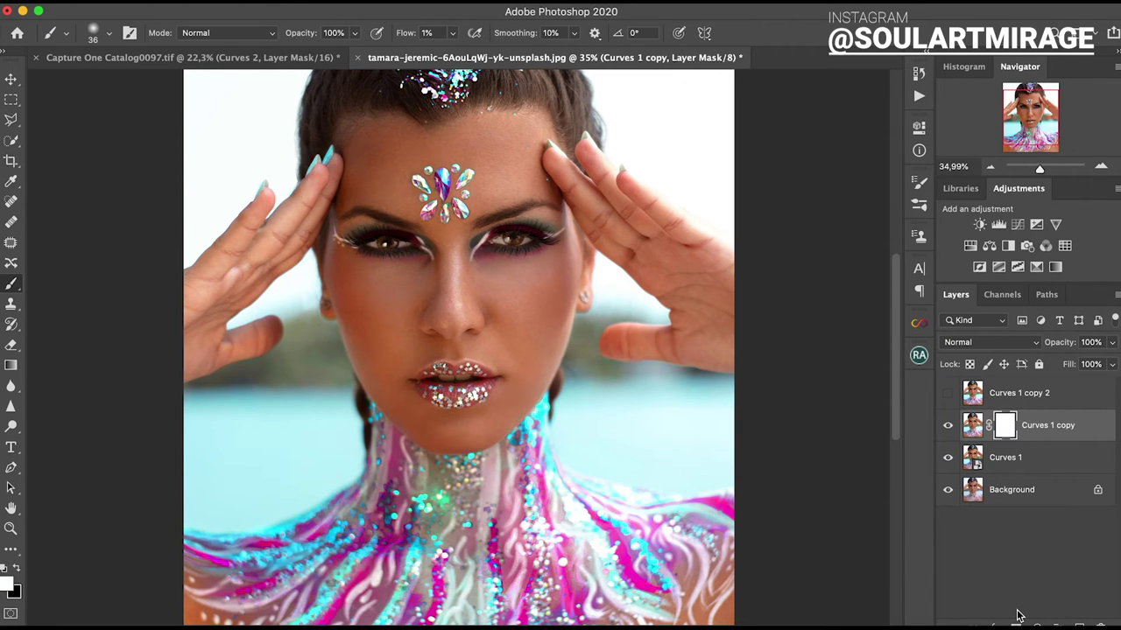
left_click(1007, 394)
Reopen Replace Color on Curves 1 copy 2 after cancelling a first attempt.
left_click(462, 369)
left_click(494, 486)
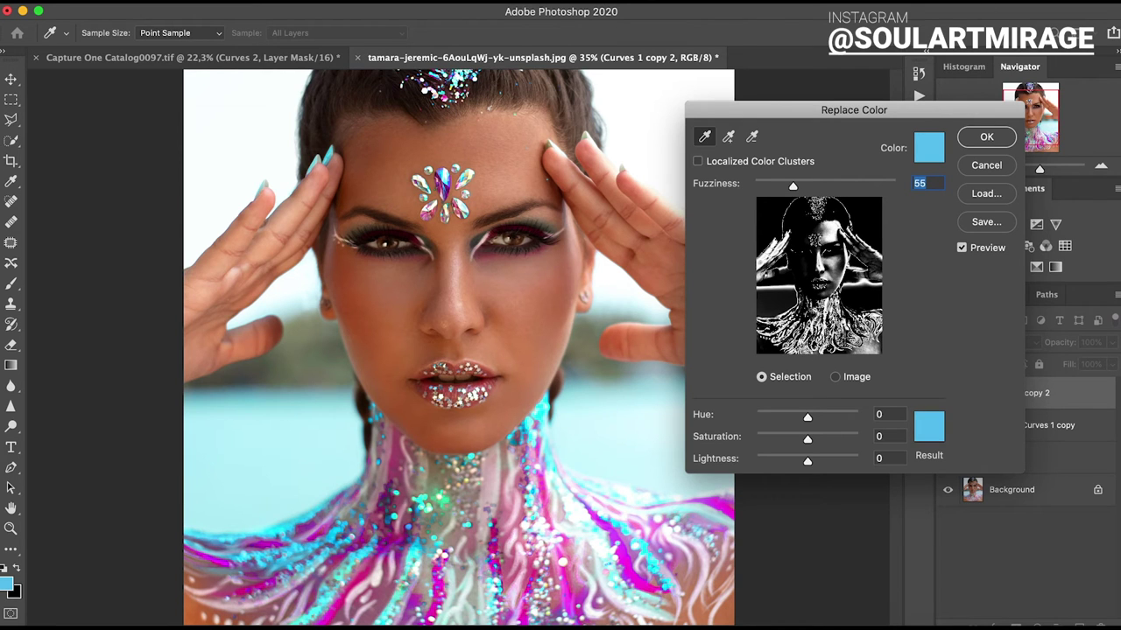
left_click(987, 166)
left_click(199, 4)
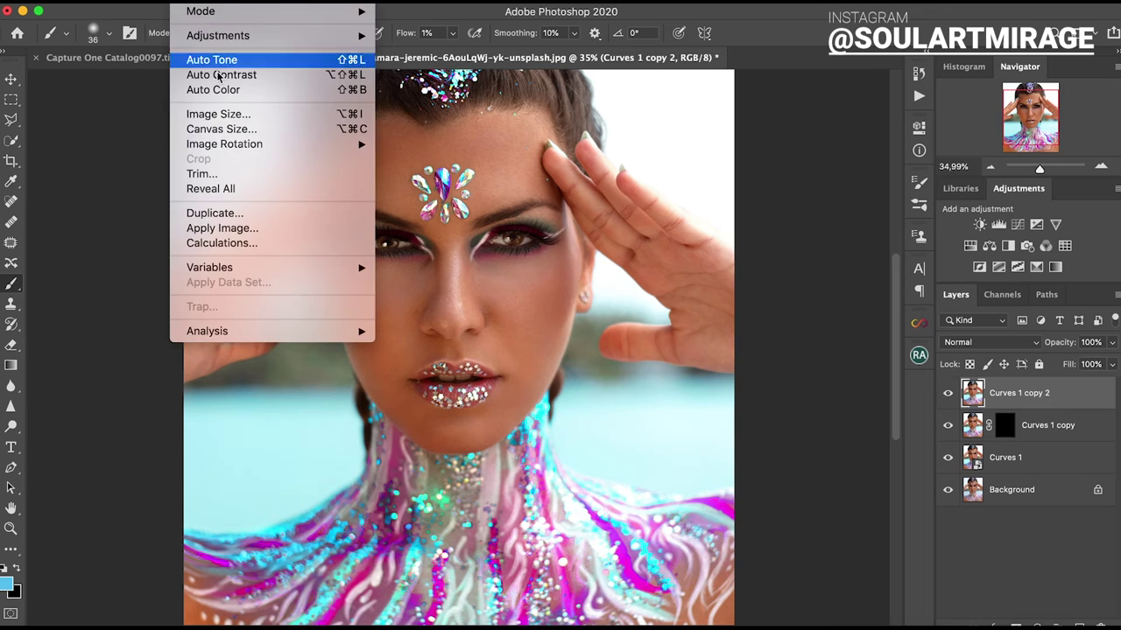
left_click(472, 372)
Sample the cyan body paint, adding more cyan areas, and boost its saturation.
left_click(640, 544)
left_click_drag(808, 439, 821, 442)
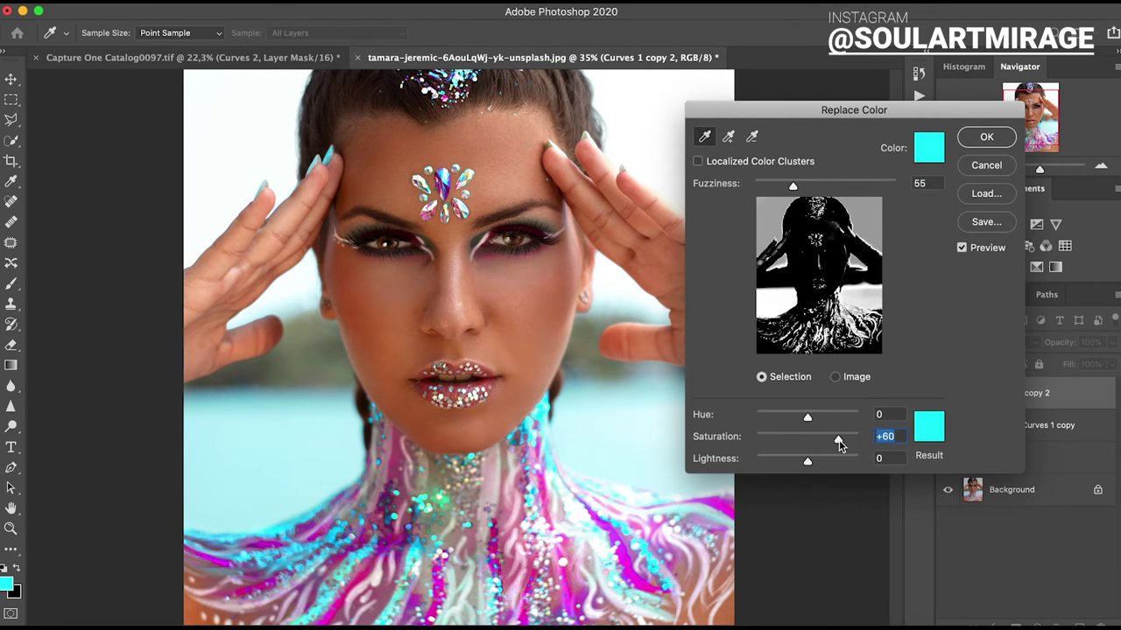
left_click(727, 136)
left_click(640, 310)
mouse_move(828, 438)
left_mouse_down()
mouse_move(843, 442)
mouse_move(817, 461)
left_mouse_up()
left_click_drag(807, 417, 847, 438)
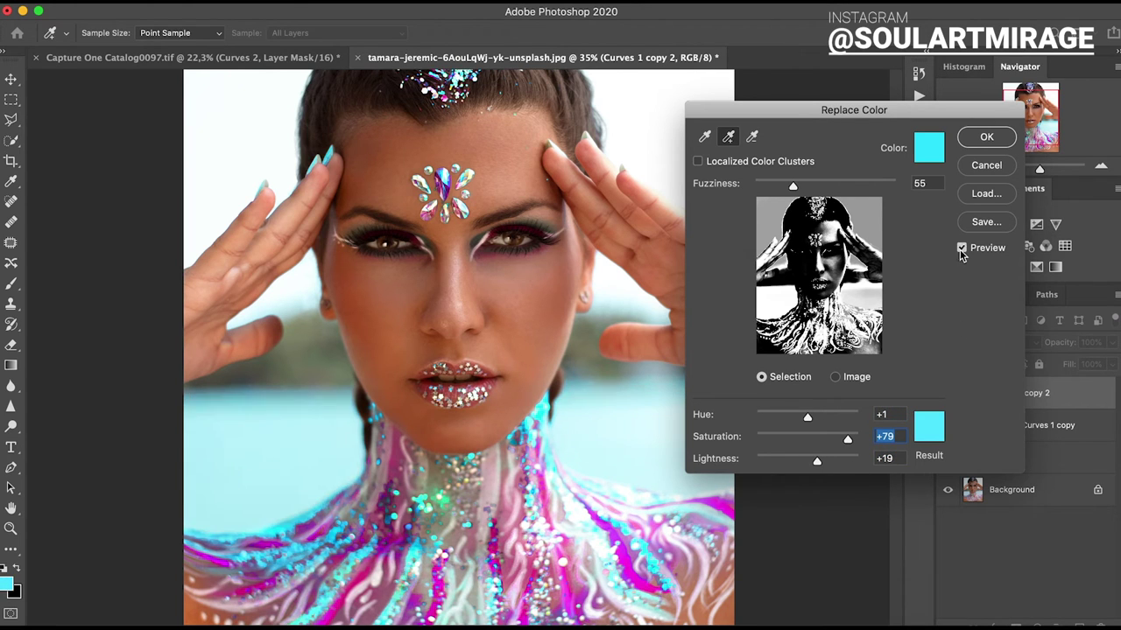
left_click(320, 405, "alt")
Finalize the cyan replacement at Hue +1, Saturation +33, Lightness -4 and apply it.
left_click(961, 247)
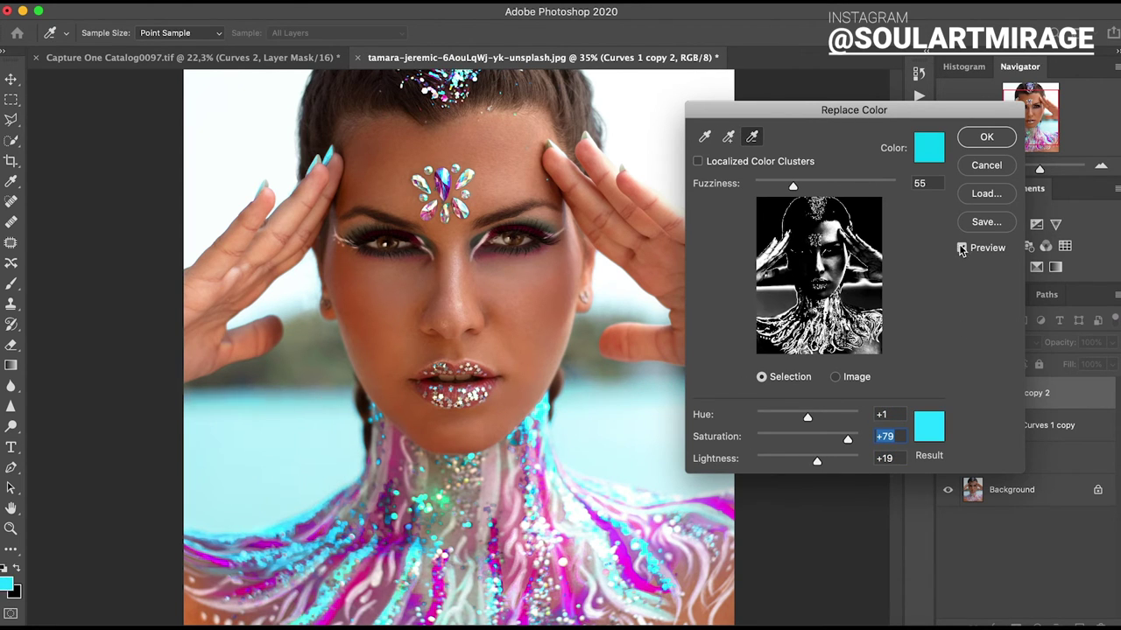
double_click(882, 458)
type("-4")
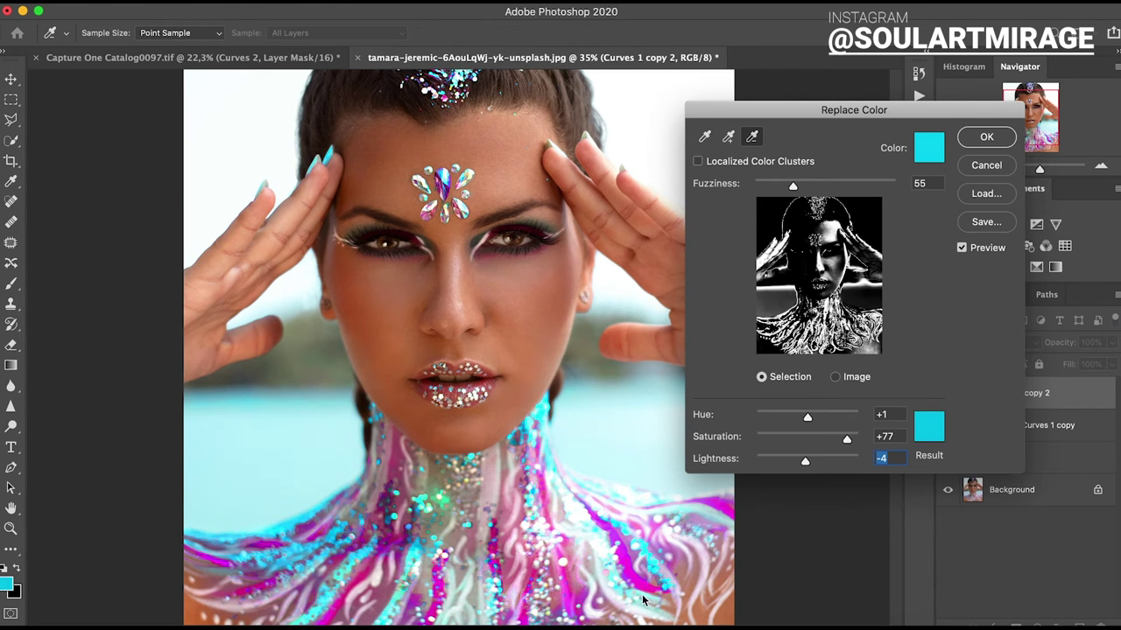
left_click(657, 501, "shift")
left_click_drag(847, 439, 824, 439)
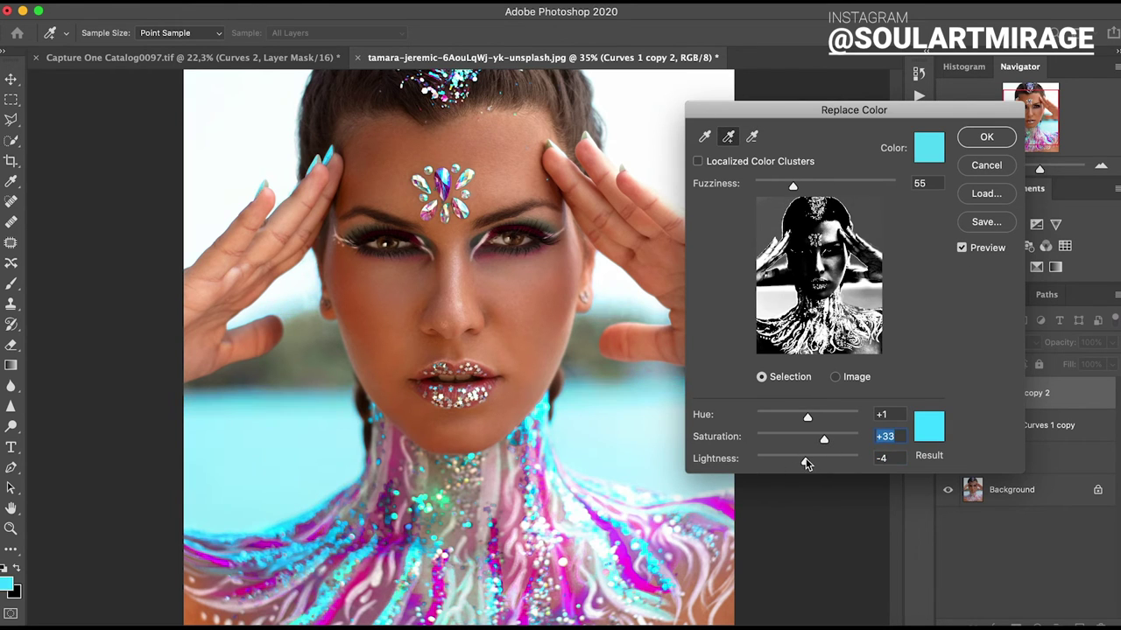
left_click(986, 137)
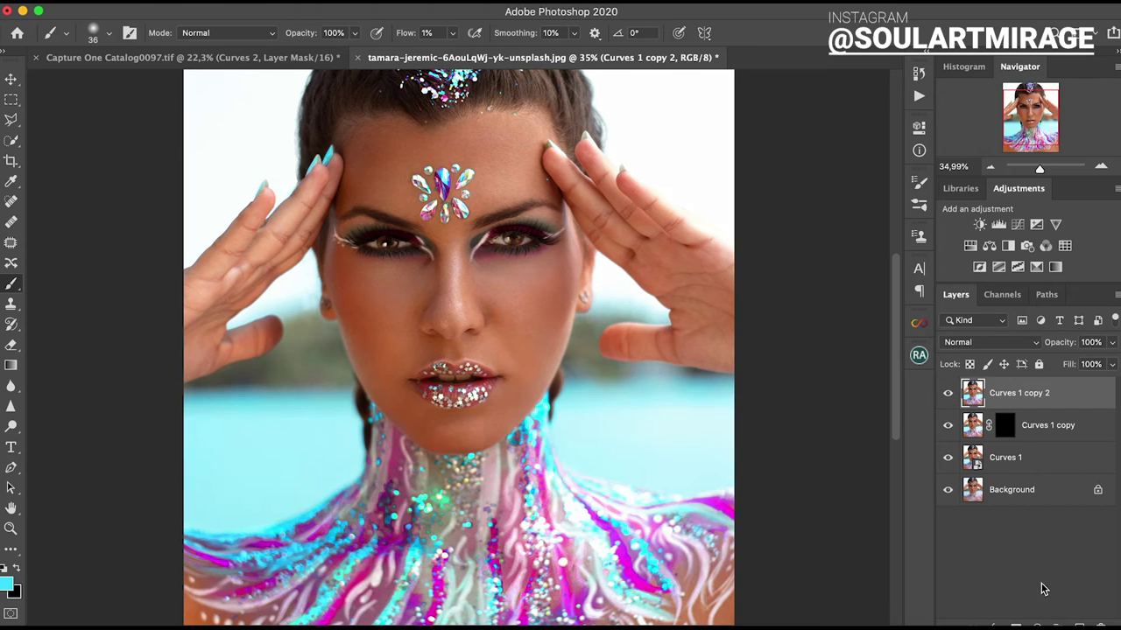
Give Curves 1 copy 2 a black mask and load a soft 159 px white brush.
left_click(1005, 429)
key("d")
left_click(108, 33)
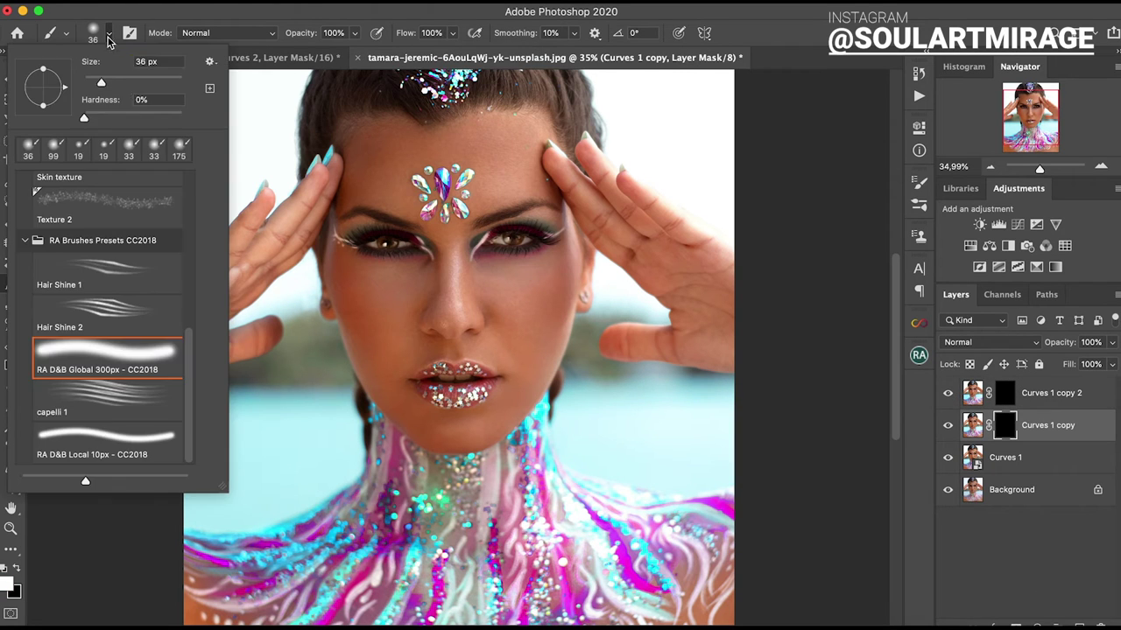
double_click(106, 355)
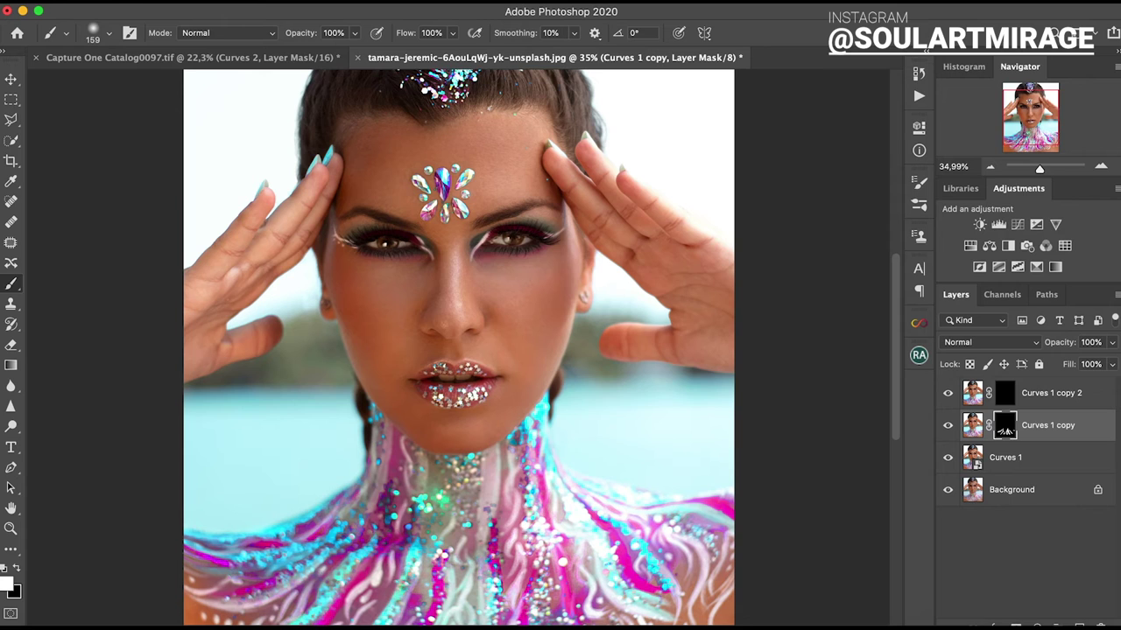
scroll(331, 609, "down", 3)
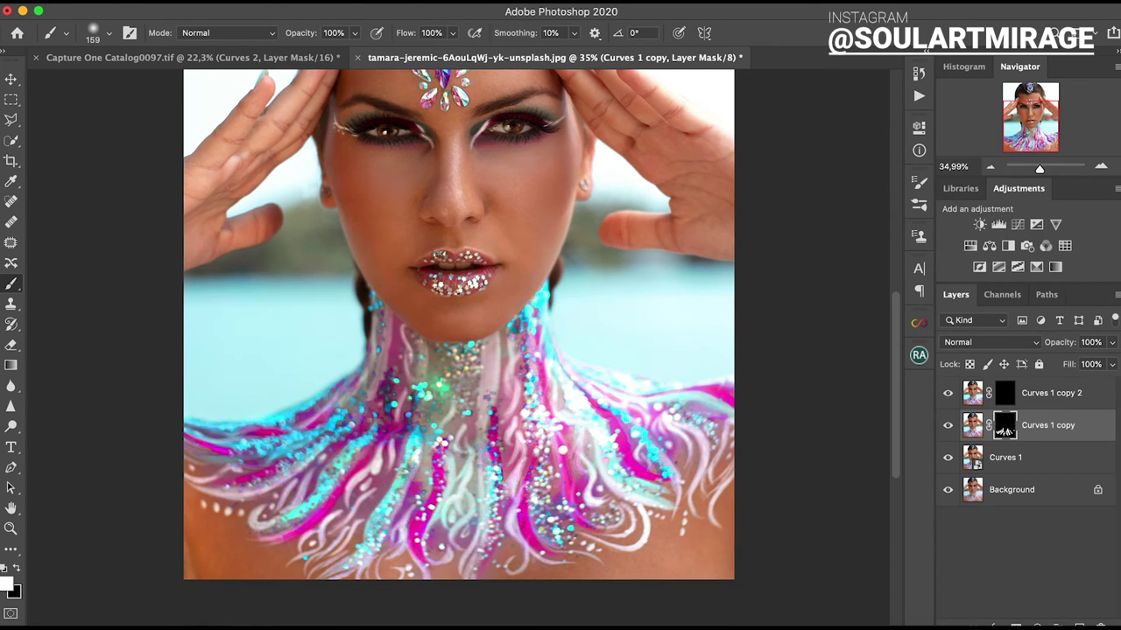
scroll(454, 348, "up", 5)
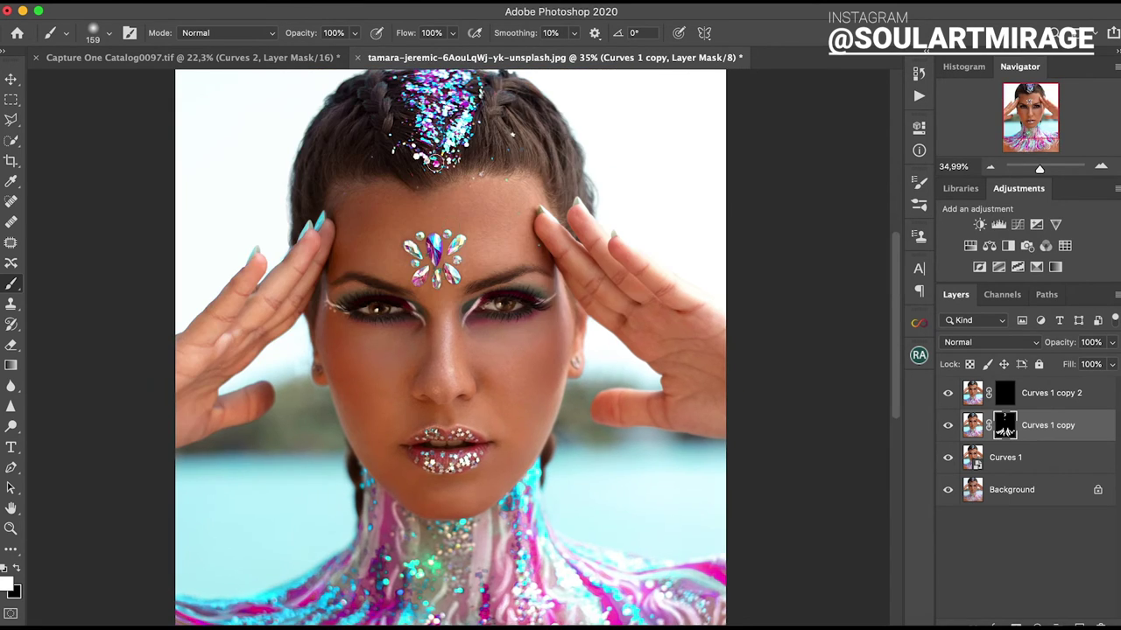
scroll(435, 162, "down", 1)
key("alt+bracketright")
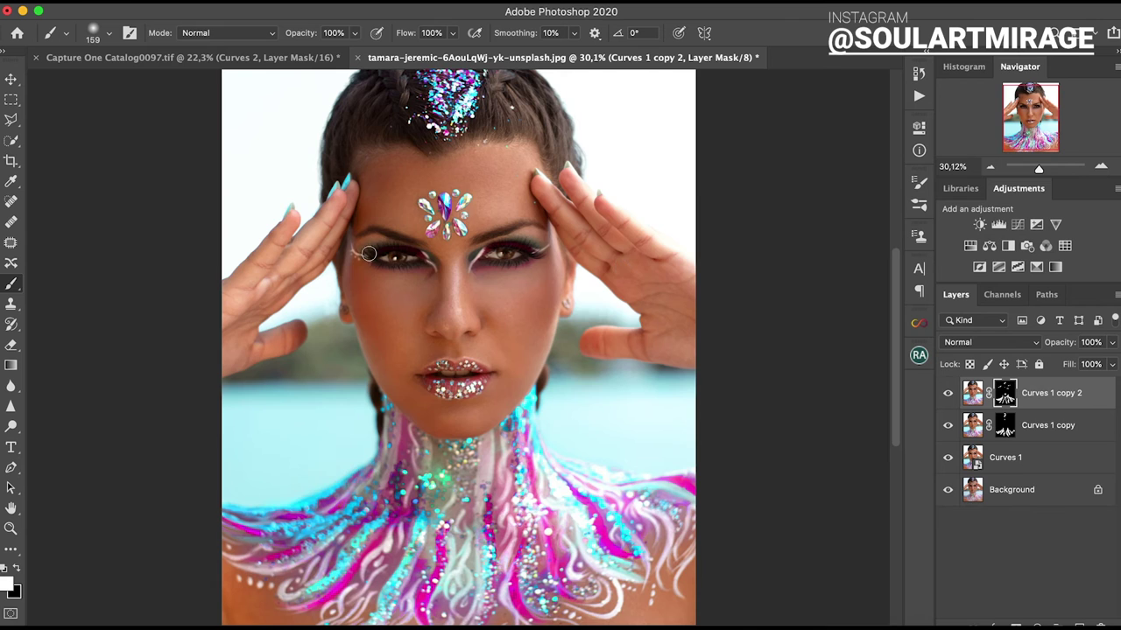
left_click_drag(1038, 169, 1031, 169)
left_click(1005, 457, "shift")
Merge the selected recoloured layers into one and compare against the original.
right_click(1051, 457)
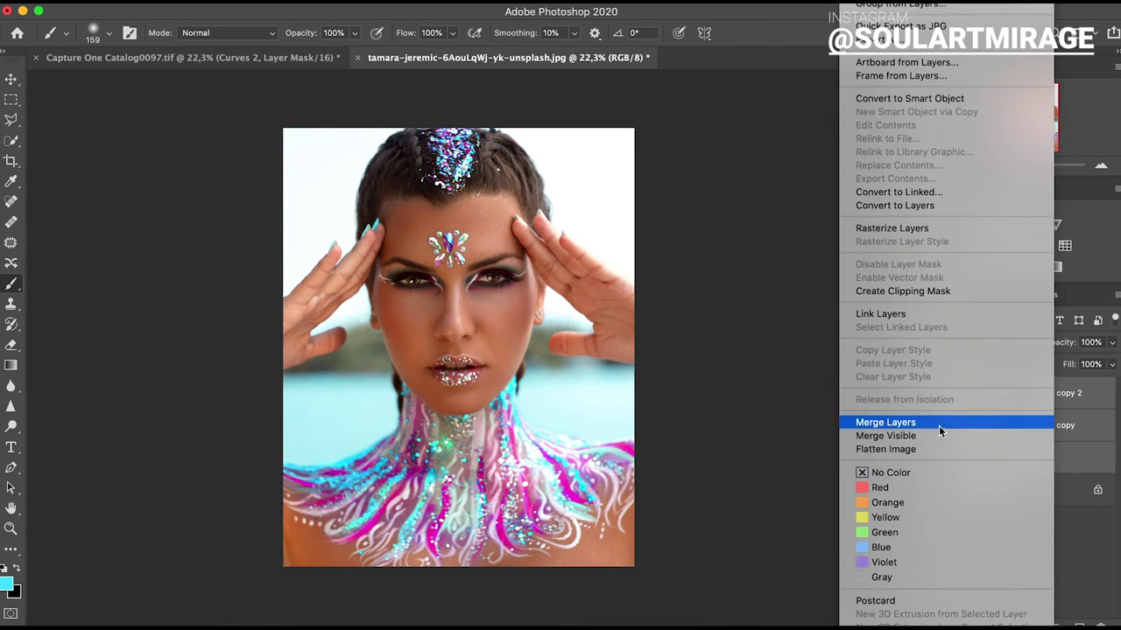
left_click(939, 424)
left_click(947, 393)
left_click(947, 393)
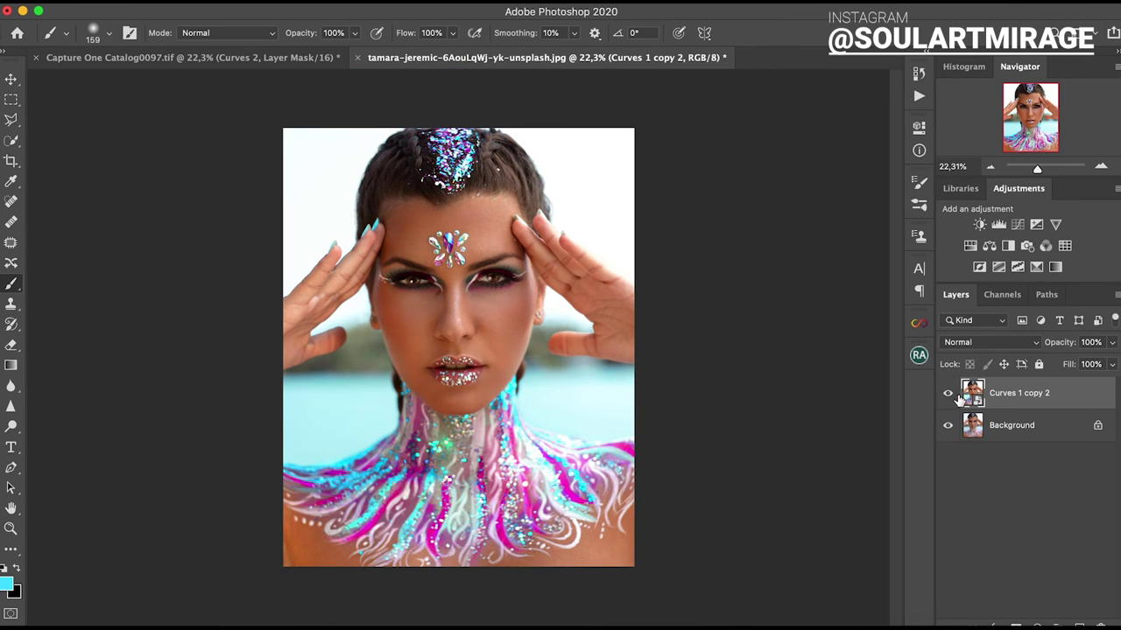
Apply Camera Raw: boost aquas, Blues hue -18, Blue Primary saturation +15, Temperature +2, Whites +6.
left_click(426, 92)
left_click(979, 171)
left_click_drag(1040, 380, 1033, 385)
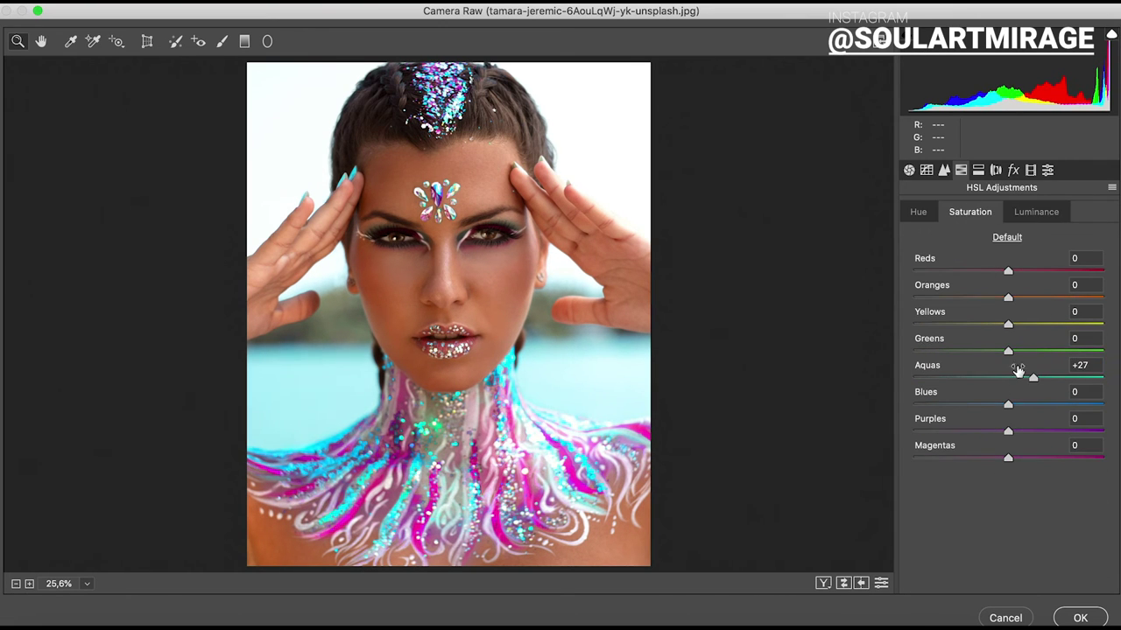
mouse_move(1011, 407)
left_mouse_down()
mouse_move(1026, 402)
mouse_move(1003, 404)
left_mouse_up()
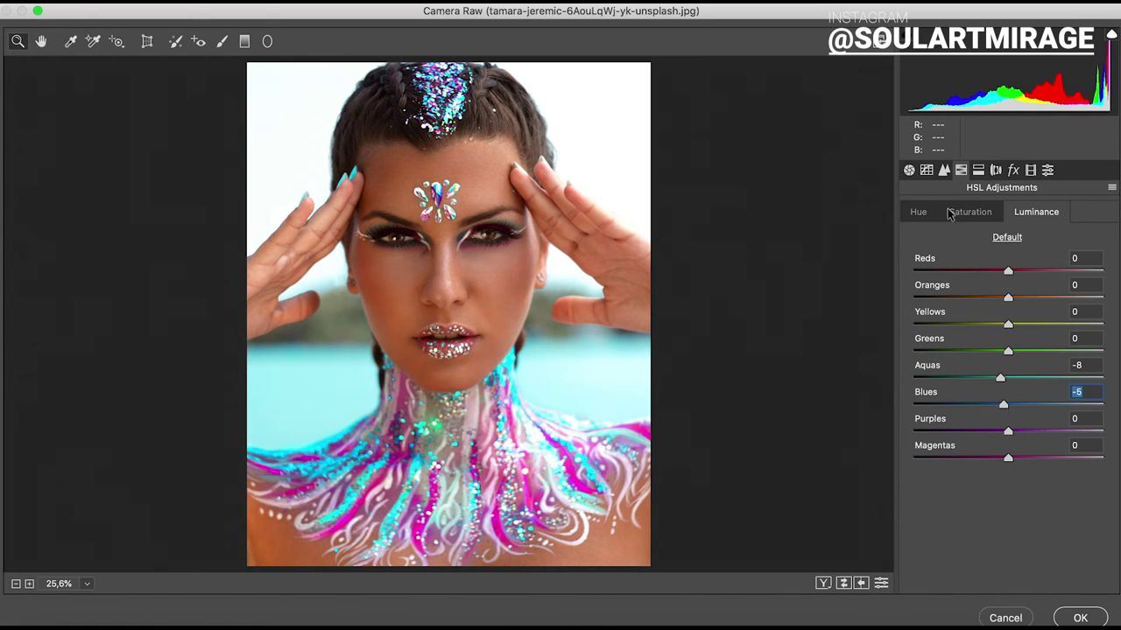
left_click(1031, 170)
left_click_drag(1008, 500, 1026, 500)
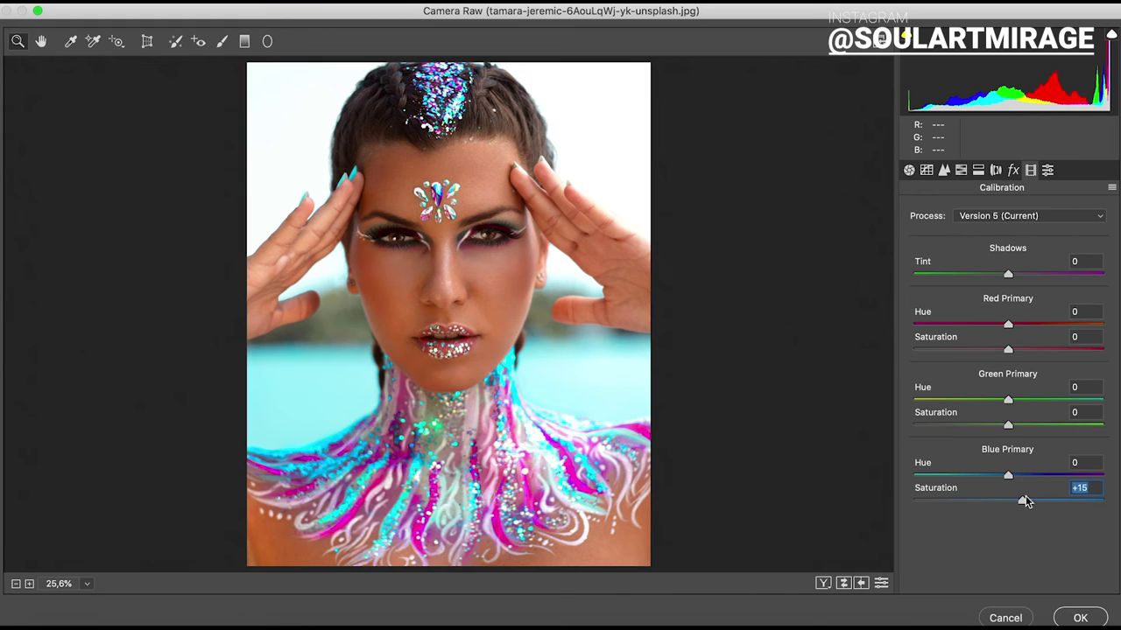
left_click_drag(1003, 300, 1004, 328)
key("q")
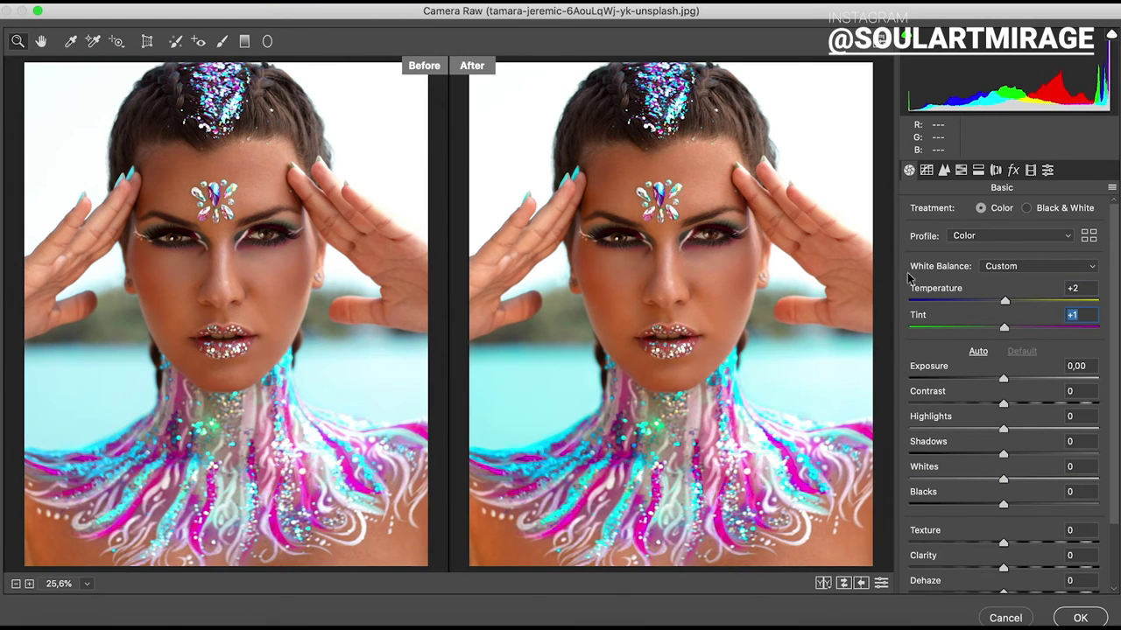
mouse_move(1003, 504)
left_mouse_down()
mouse_move(1014, 505)
mouse_move(1014, 479)
left_mouse_up()
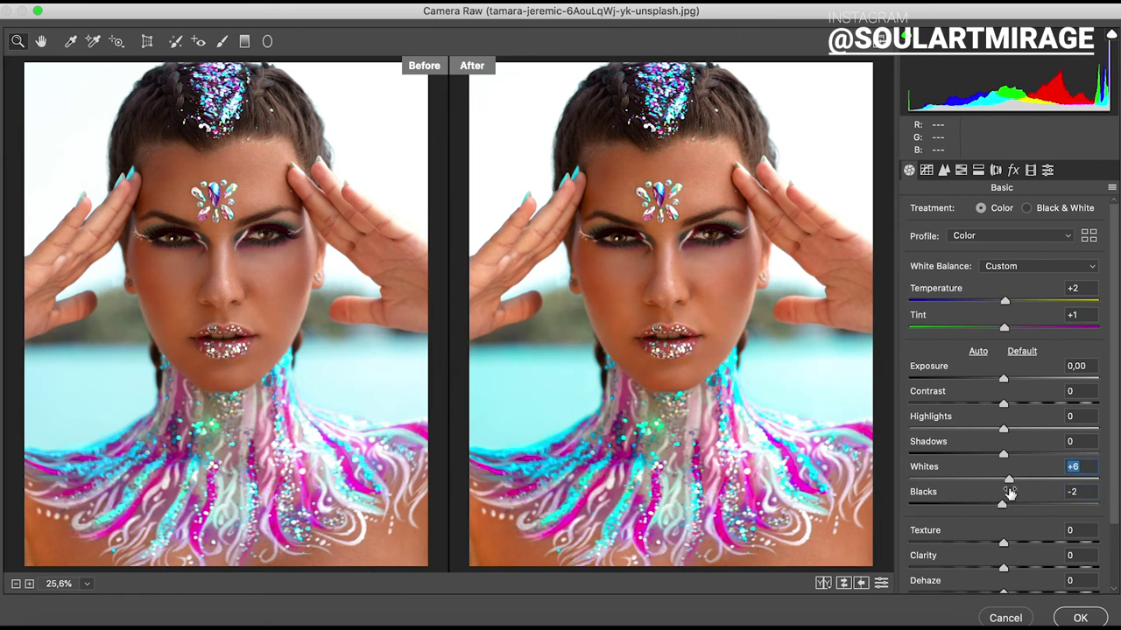
left_click(1079, 619)
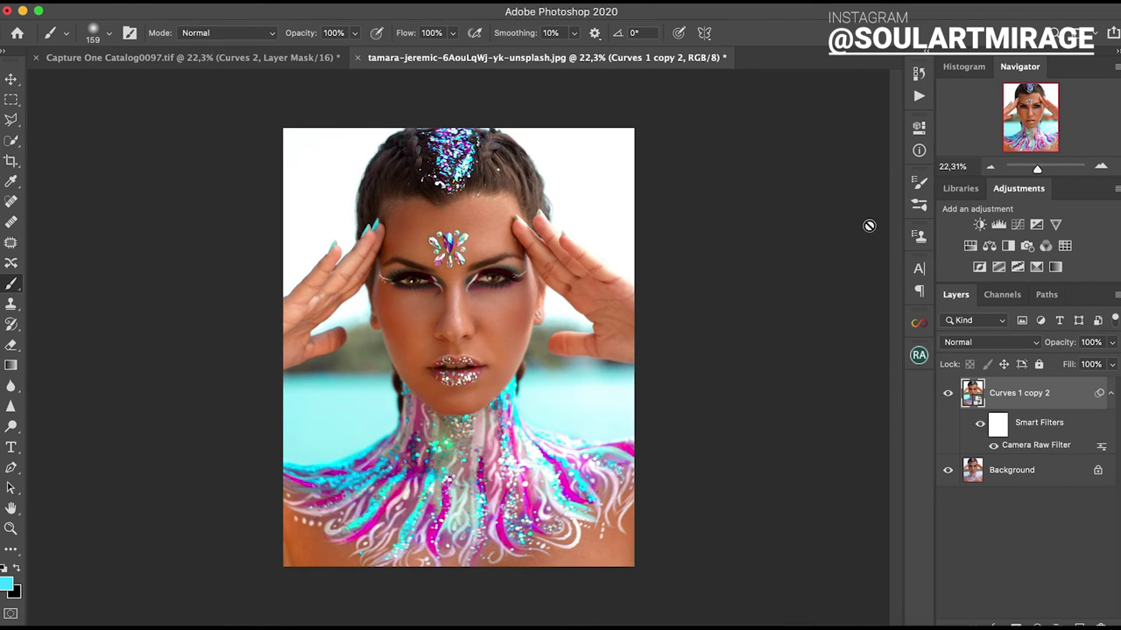
Add a new empty layer above the portrait and set it to Soft Light blending.
left_click(1079, 625)
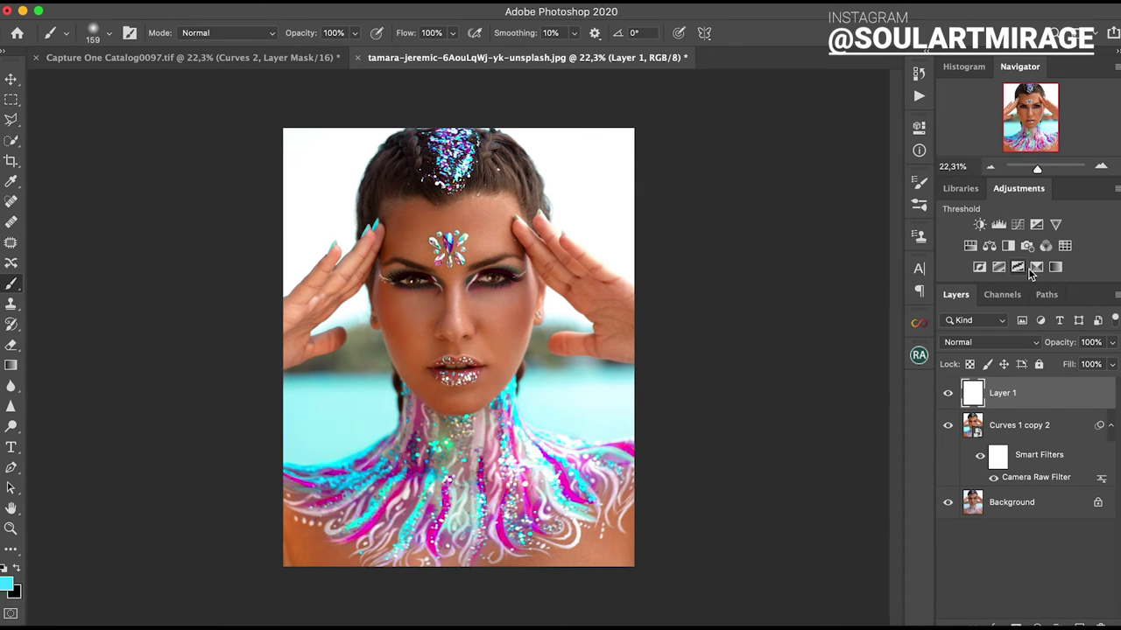
scroll(985, 202, "up", 3)
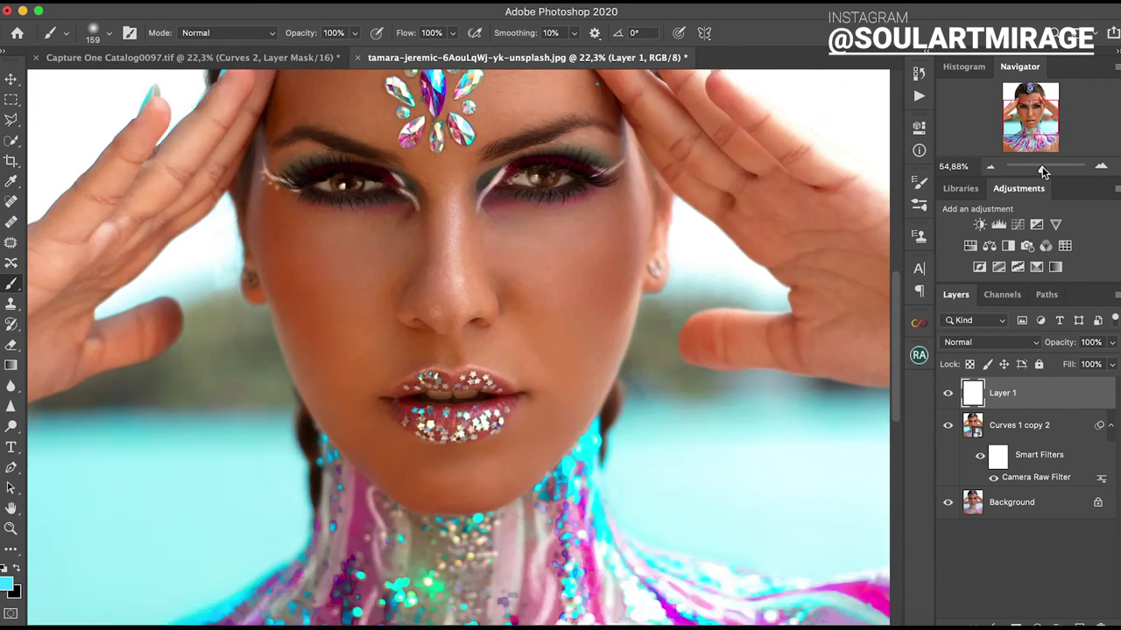
scroll(976, 180, "up", 2)
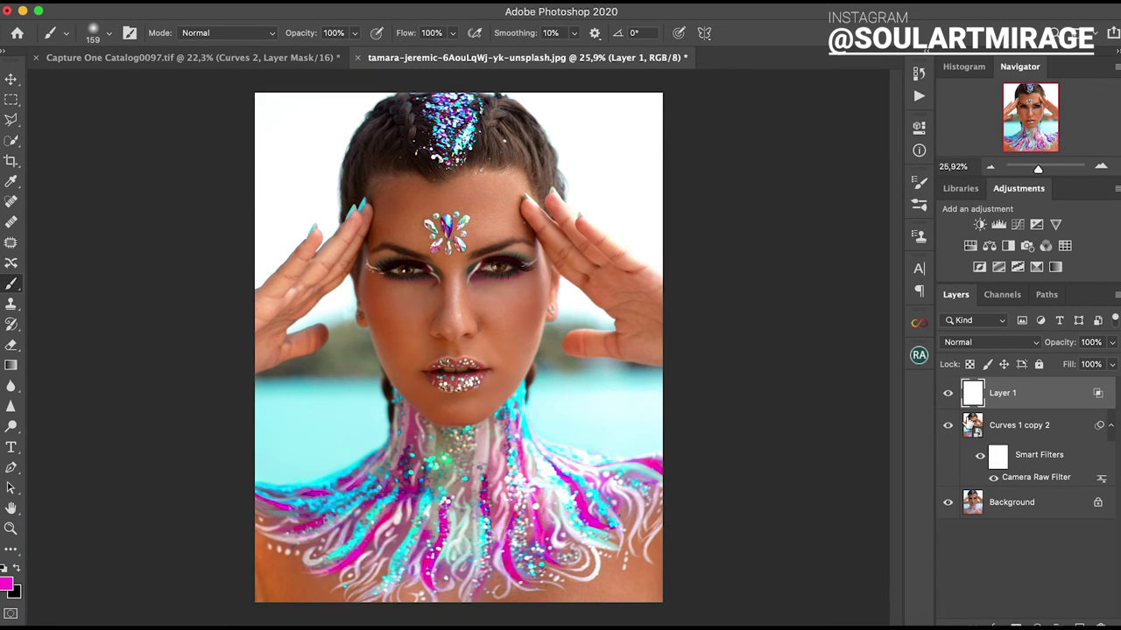
left_click(989, 343)
Choose a soft brush preset sized to 86 px.
left_click(963, 525)
left_click(109, 33)
left_click_drag(114, 83, 126, 83)
key("Return")
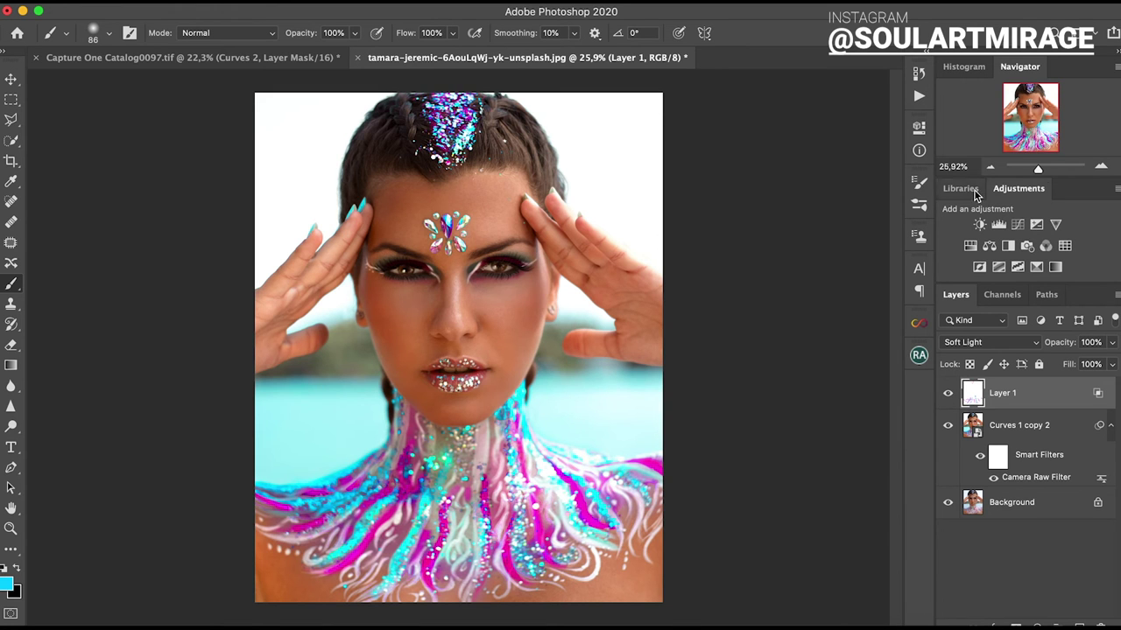
Duplicate Layer 1, test Color and Soft Light blending on the copy, then delete it.
key("ctrl+0")
left_click_drag(1079, 402, 1091, 626)
left_click(989, 341)
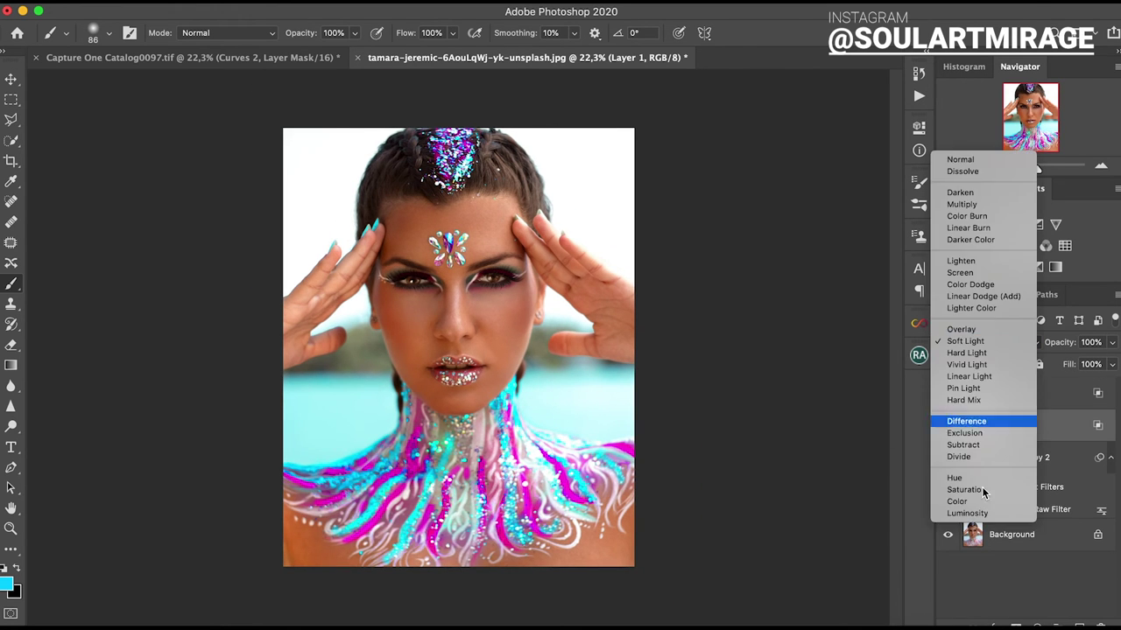
left_click(957, 502)
left_click(989, 342)
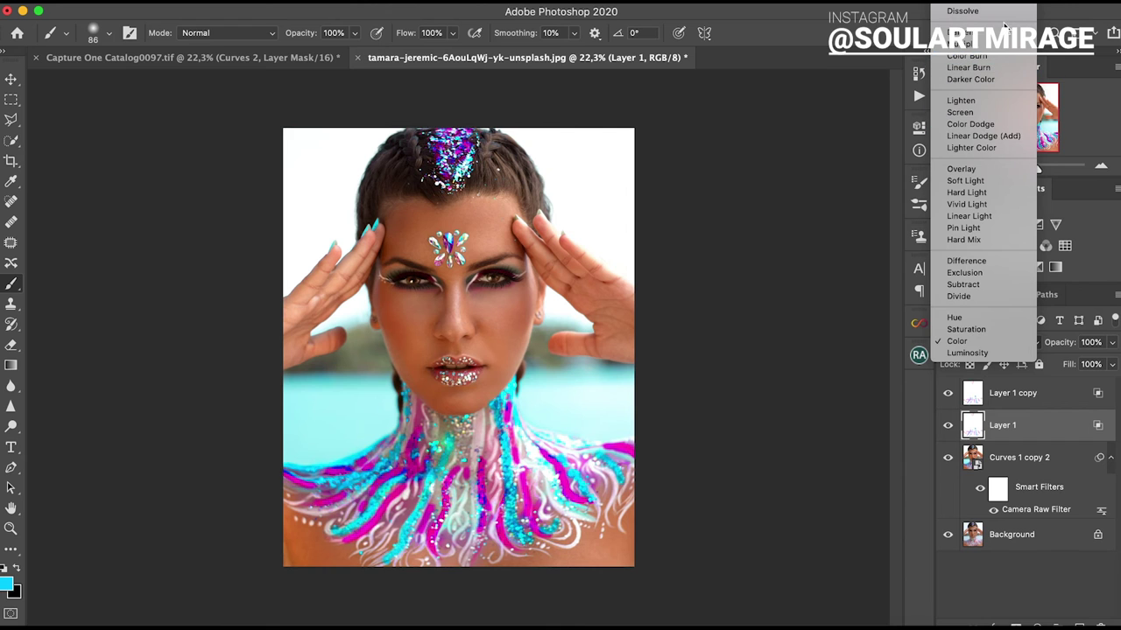
left_click(965, 180)
left_click(1024, 402)
key("Delete")
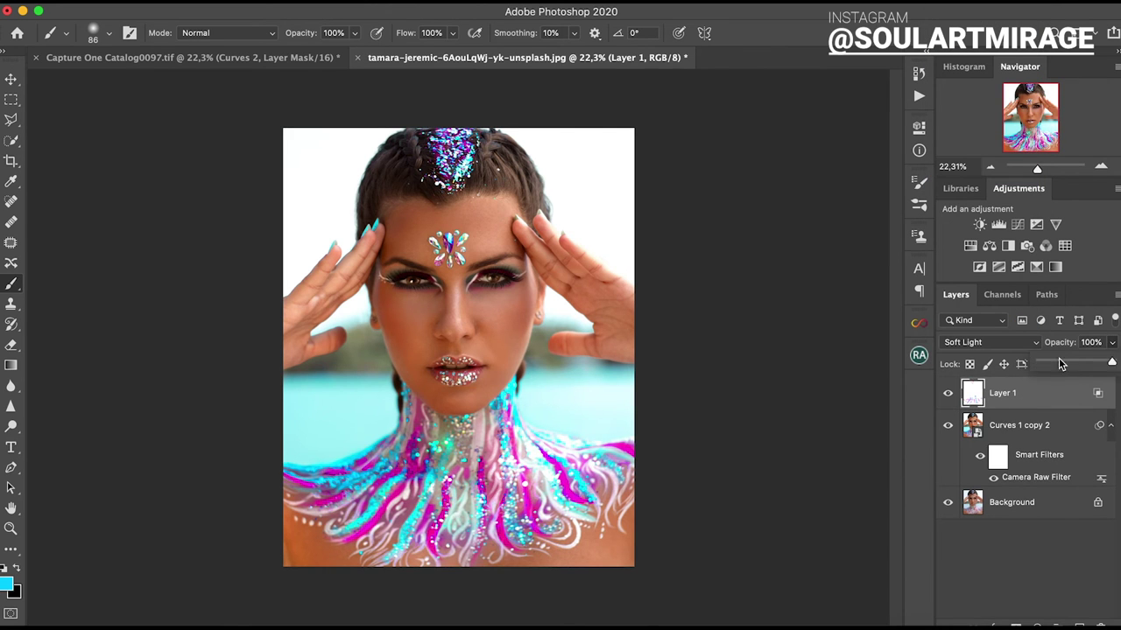
Set Layer 1 opacity to 45% and collapse the Smart Filters under Curves 1 copy 2.
left_click_drag(1112, 343, 1071, 377)
left_click(1111, 426)
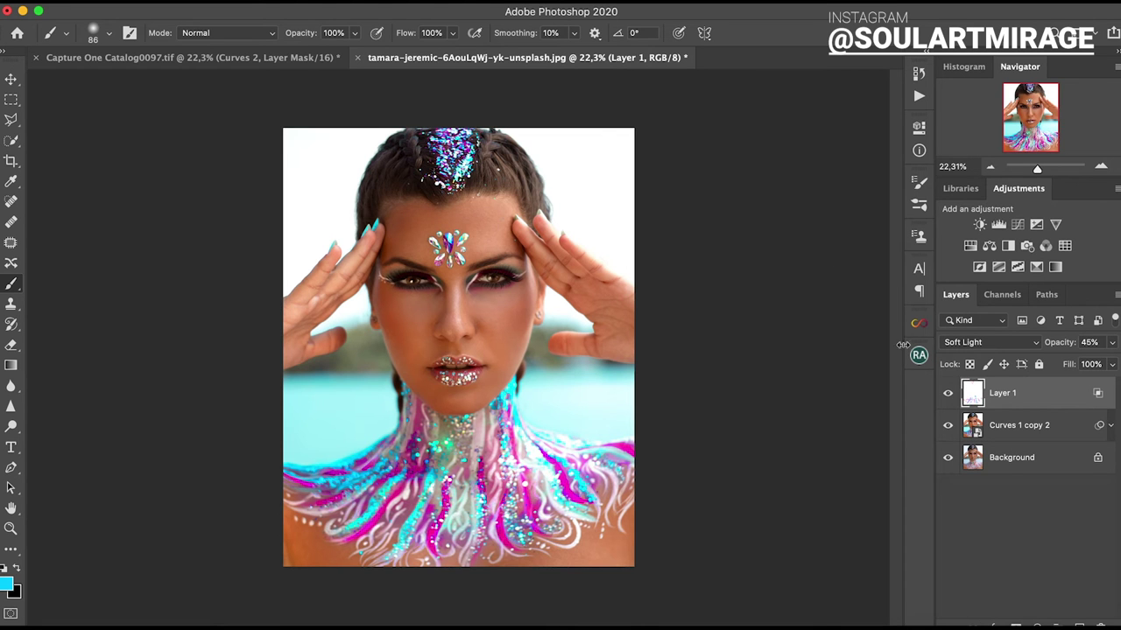
left_click_drag(1037, 168, 1038, 169)
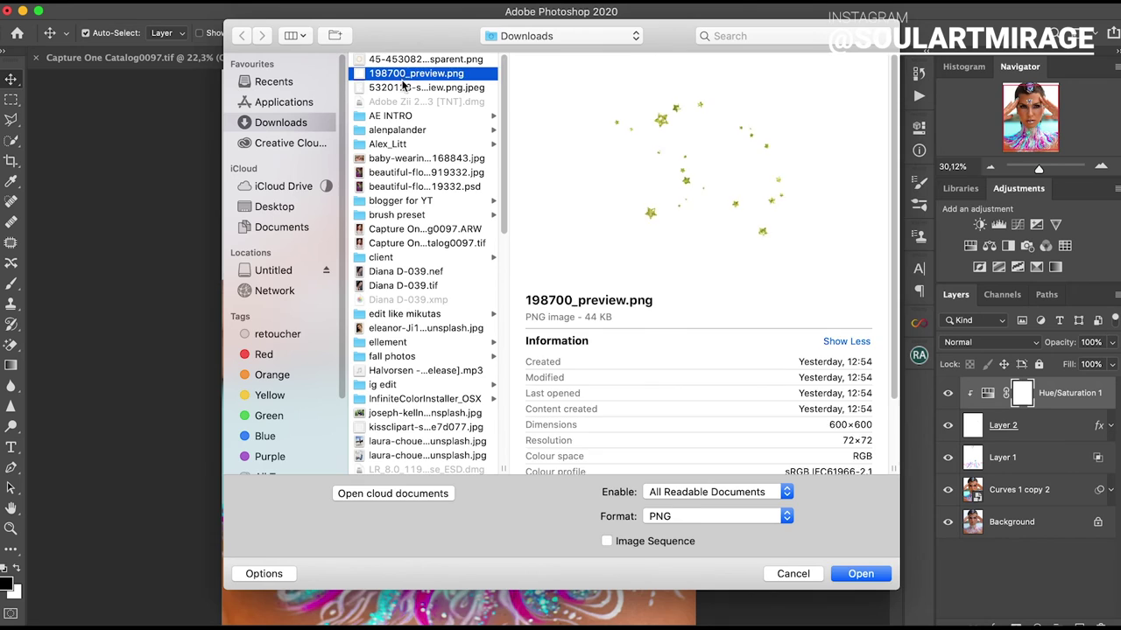
Bring in the star sparkle image, scale it up and merge it into Layer 3.
left_click(861, 573)
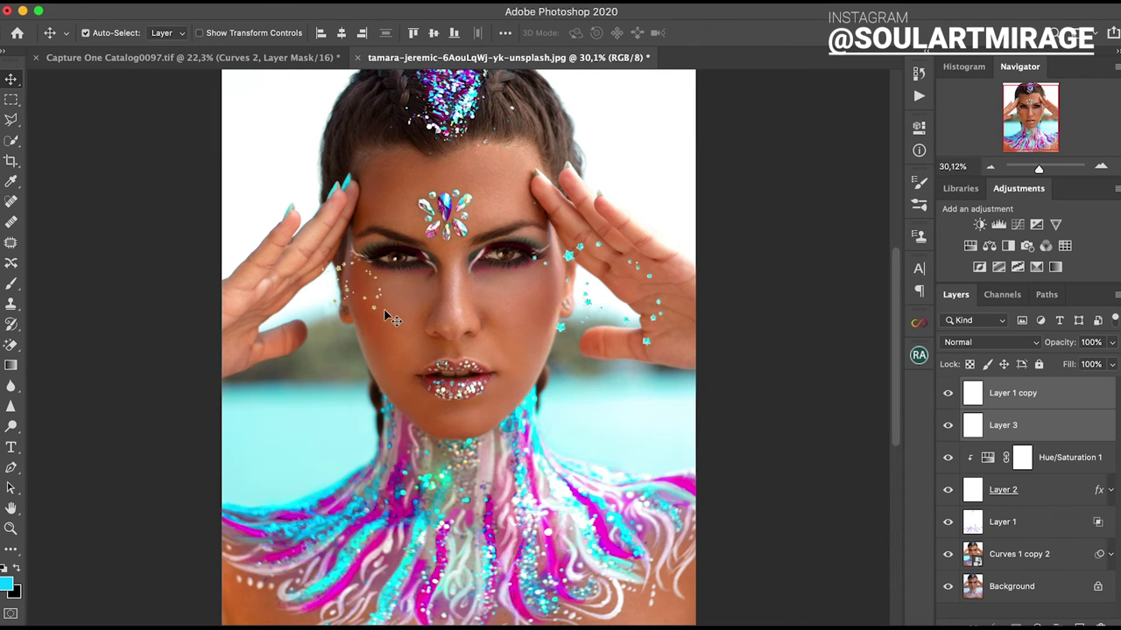
left_click_drag(322, 310, 254, 427)
key("Return")
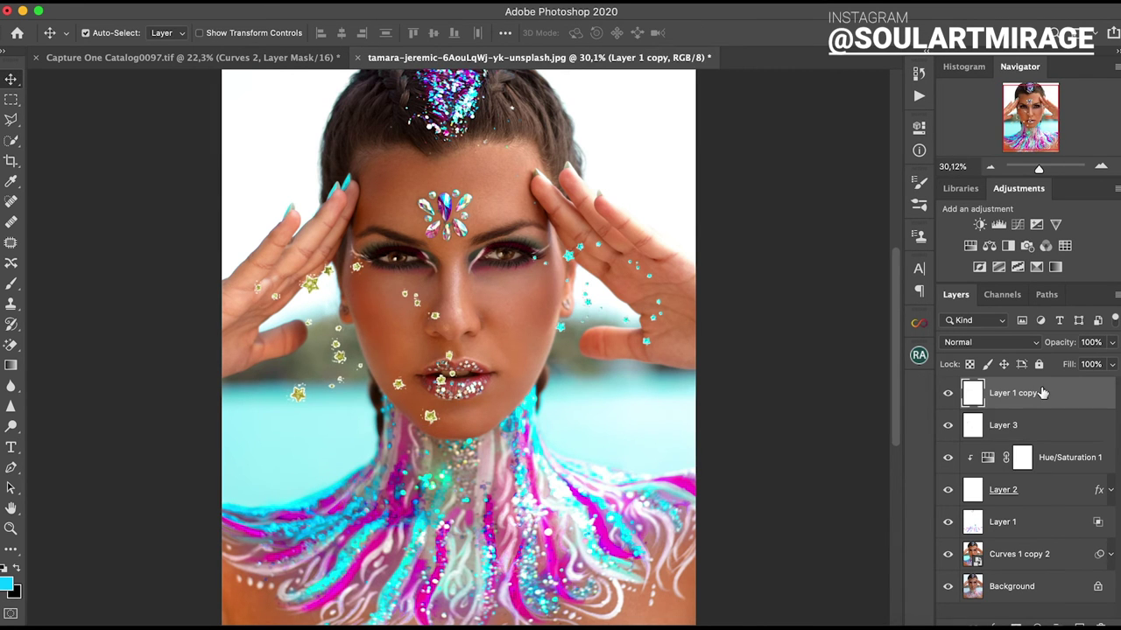
key("ctrl+e")
left_click_drag(429, 418, 431, 417)
Flip the stars horizontally and shrink them onto the left hand.
key("ctrl+t")
right_click(373, 348)
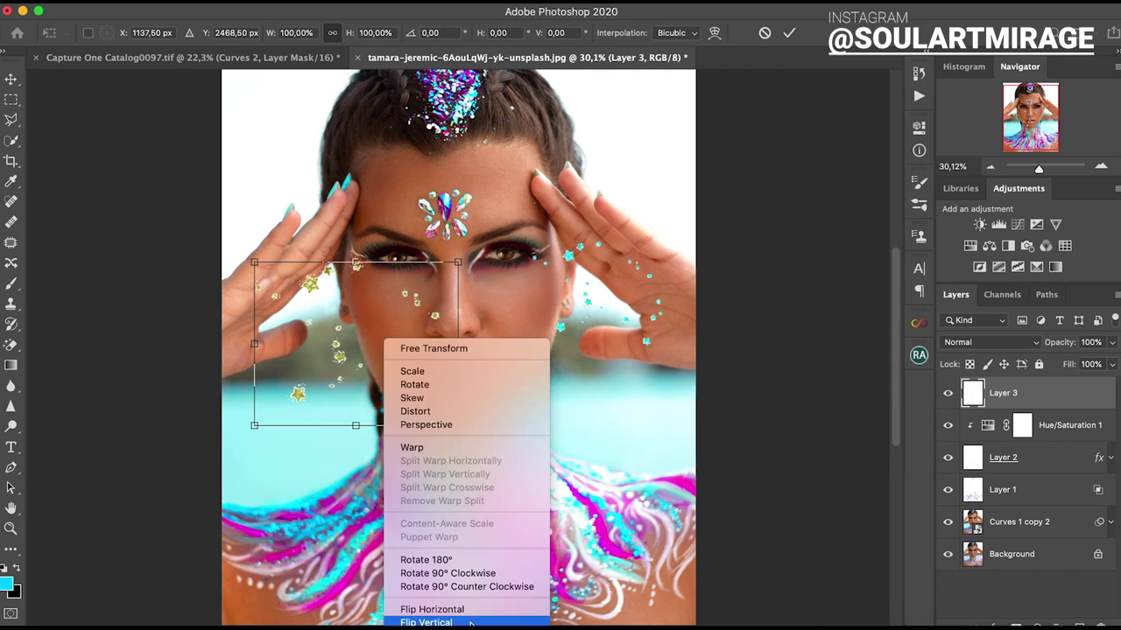
left_click(401, 605)
left_click_drag(370, 364, 337, 259)
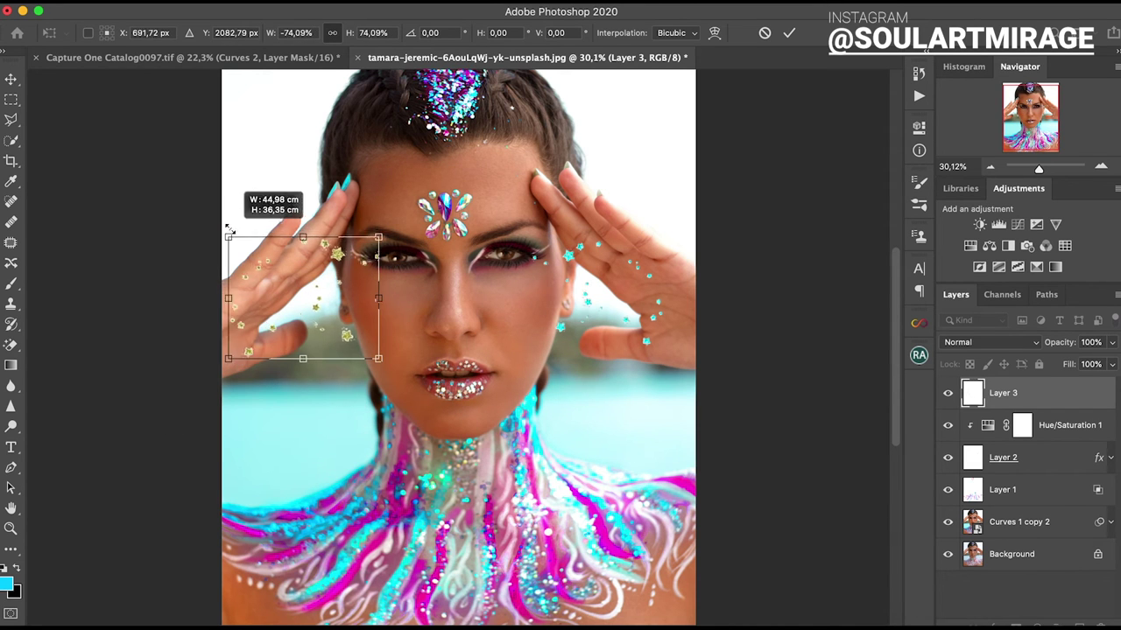
left_click_drag(338, 259, 337, 265)
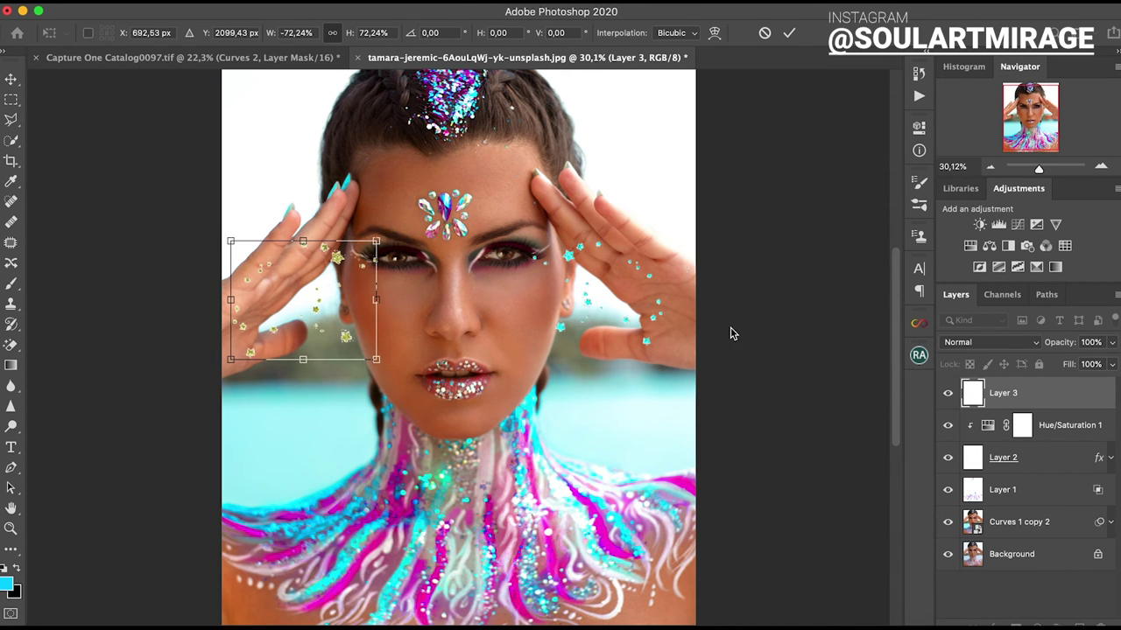
Warp the left-hand stars so they wrap around the hand.
right_click(309, 271)
left_click(359, 387)
left_click_drag(376, 359, 369, 334)
mouse_move(230, 241)
left_mouse_down()
mouse_move(238, 229)
mouse_move(210, 320)
left_mouse_up()
key("Return")
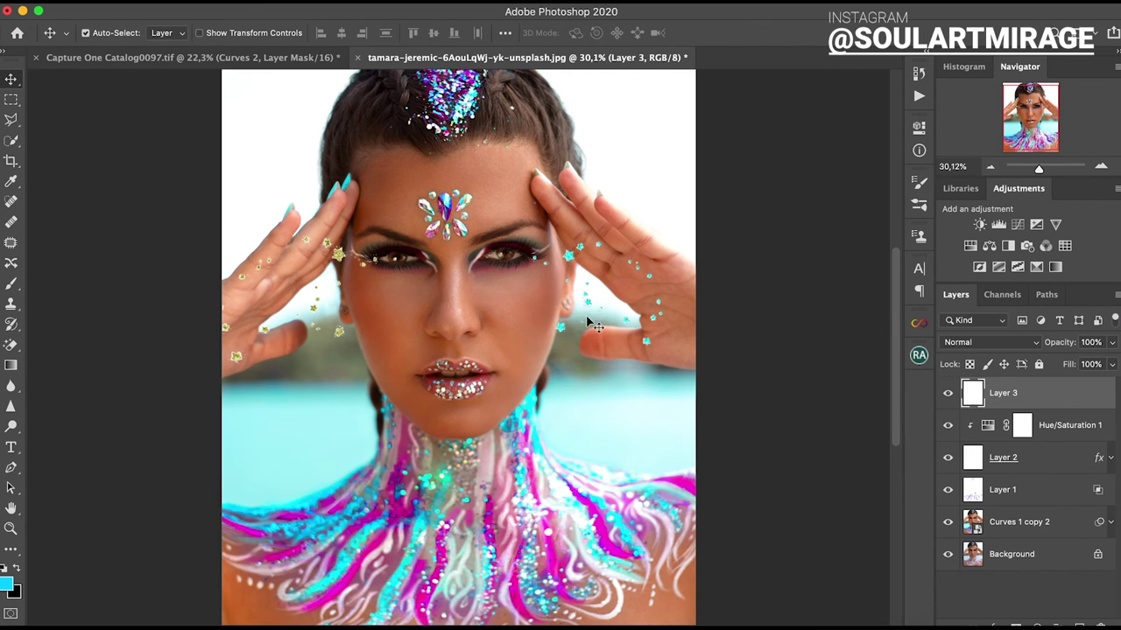
Warp the Layer 2 stars to follow the right hand and stretch upward.
left_click(985, 448)
key("ctrl+t")
right_click(652, 307)
left_click(639, 403)
left_click_drag(664, 348, 688, 368)
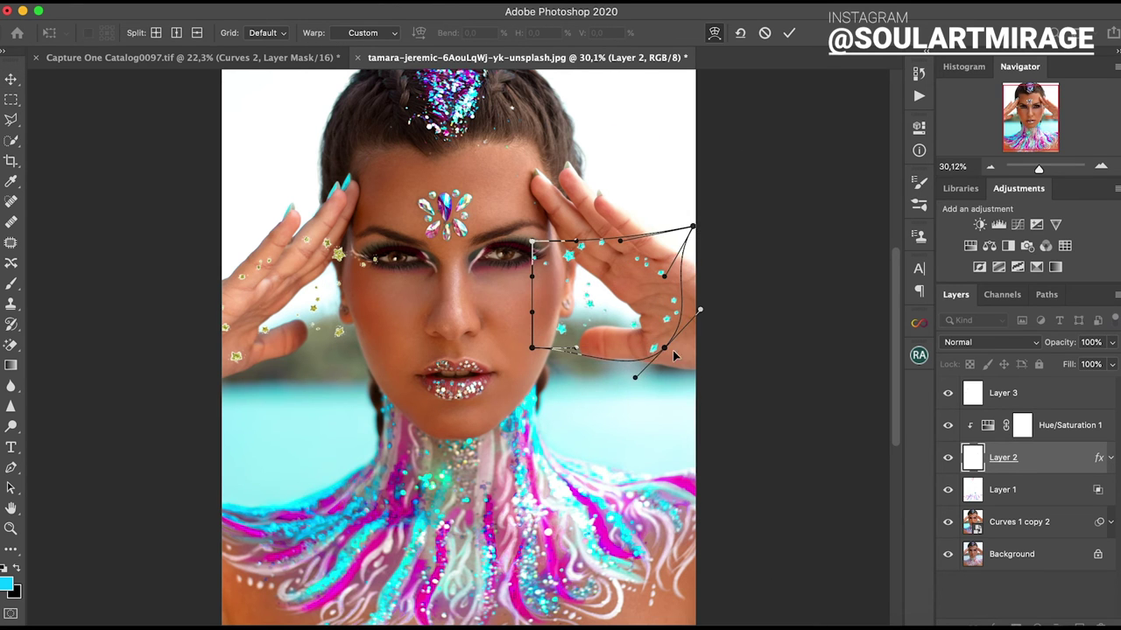
key("Return")
key("ctrl+t")
right_click(623, 282)
left_click(666, 392)
left_click_drag(690, 239, 715, 202)
key("Return")
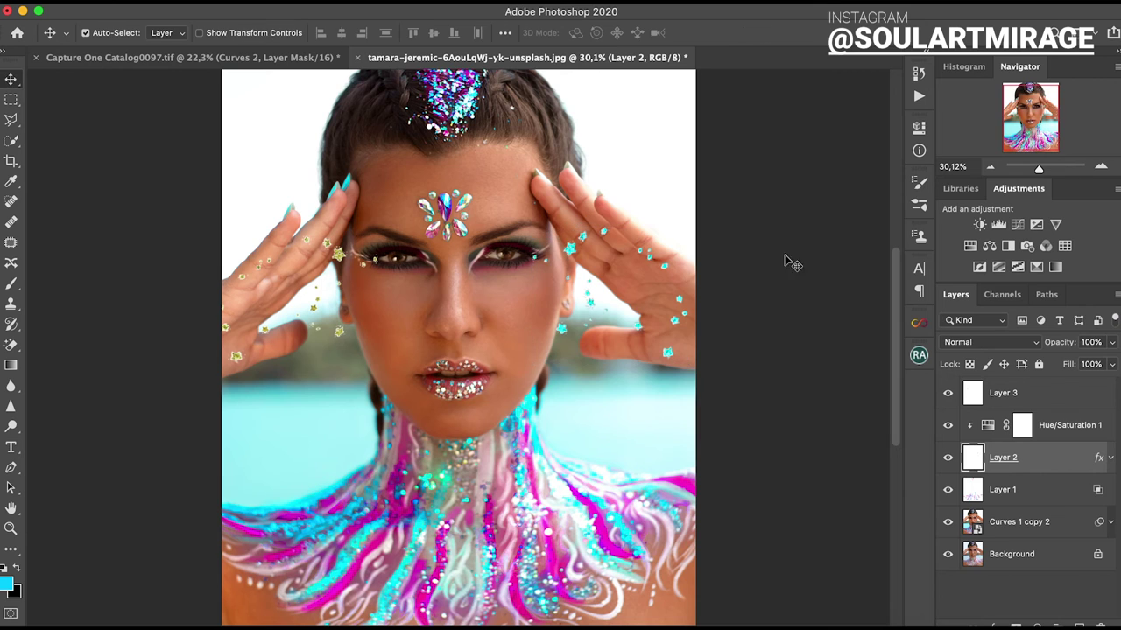
Tint the Layer 3 stars cyan with a clipped Hue/Saturation at Hue +119, Saturation +69.
left_click(11, 345)
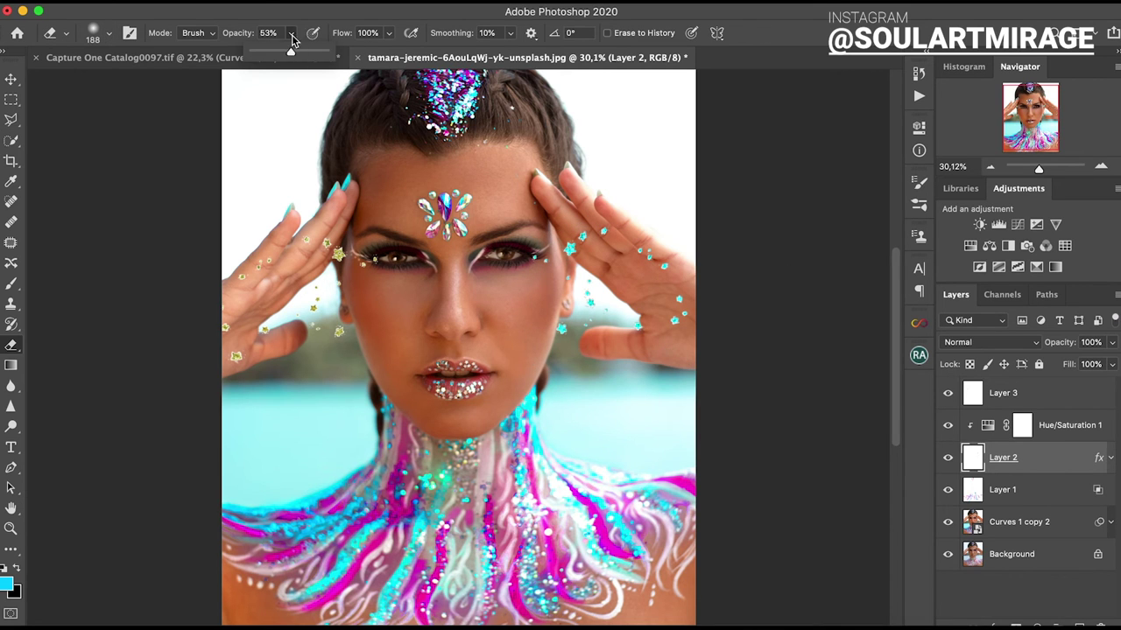
left_click(992, 401)
left_click(970, 245)
mouse_move(790, 229)
left_mouse_down()
mouse_move(868, 235)
mouse_move(858, 239)
left_mouse_up()
left_click(850, 263)
left_click(919, 127)
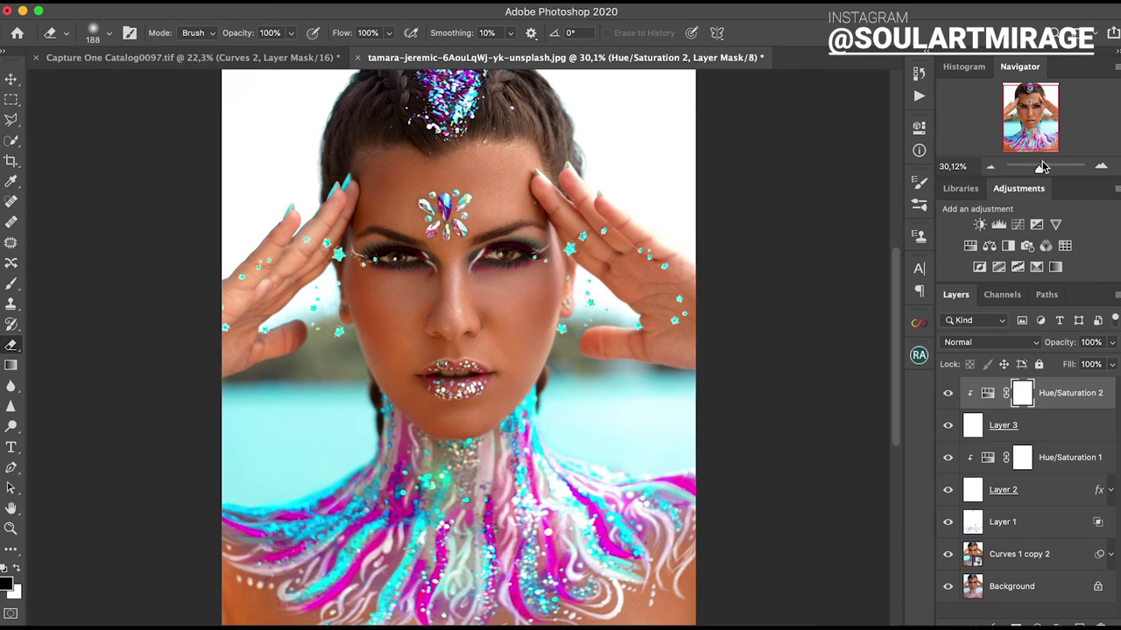
Open the scattered-stars sticker image and paste it onto the portrait's neck.
key("ctrl+0")
key("ctrl+o")
left_click(412, 83)
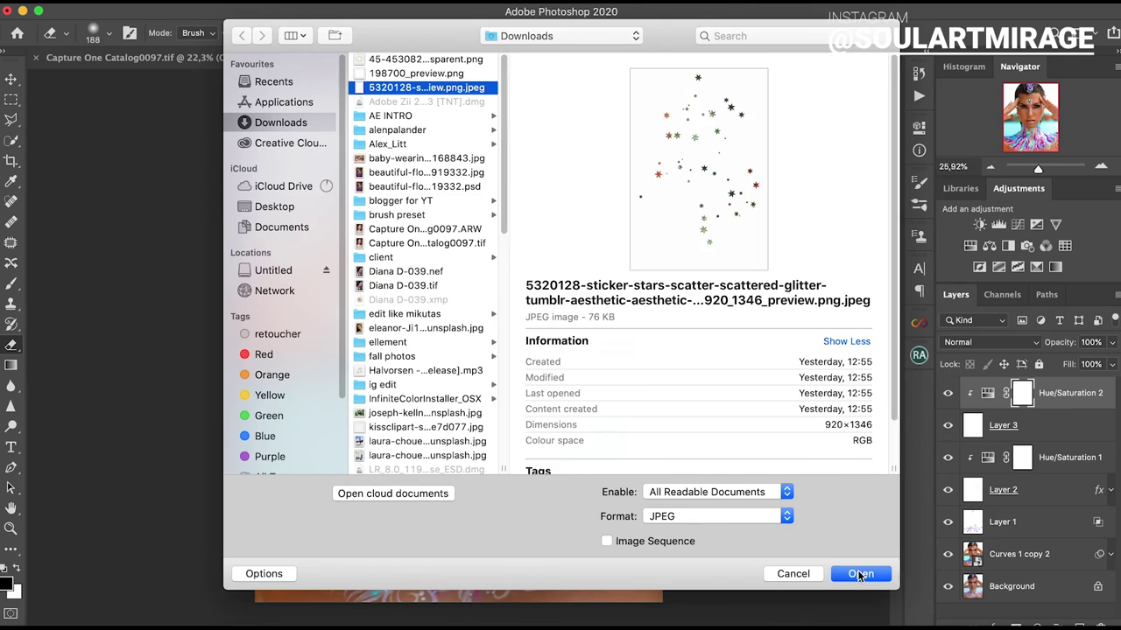
key("Return")
key("v")
key("ctrl+Tab")
mouse_move(718, 56)
left_mouse_down()
mouse_move(476, 355)
mouse_move(475, 500)
left_mouse_up()
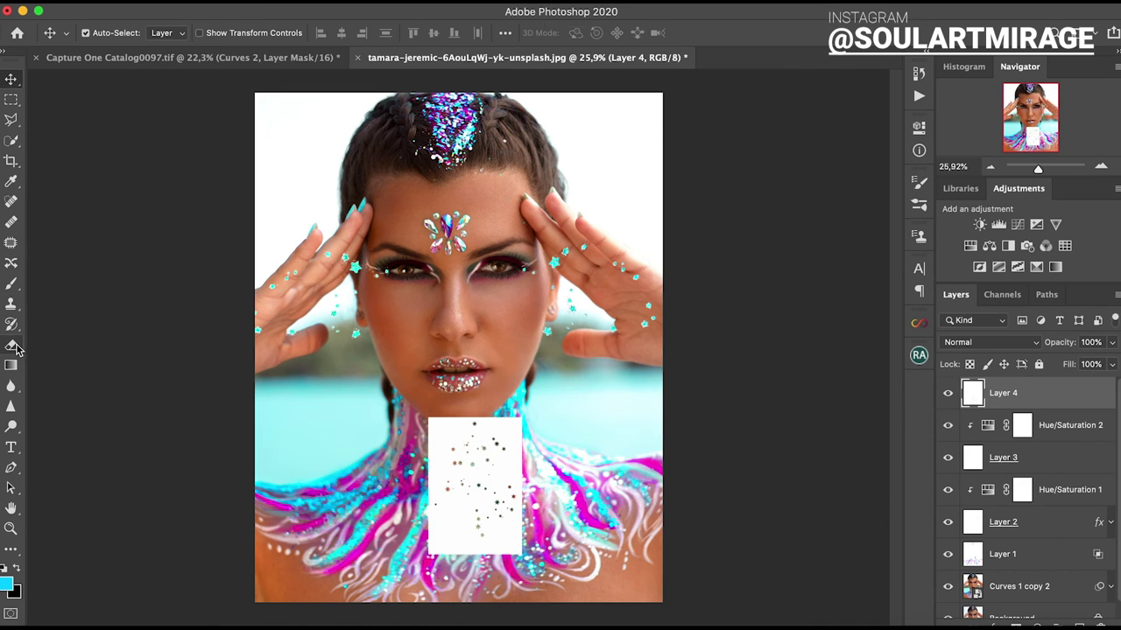
key("w")
left_click(149, 3)
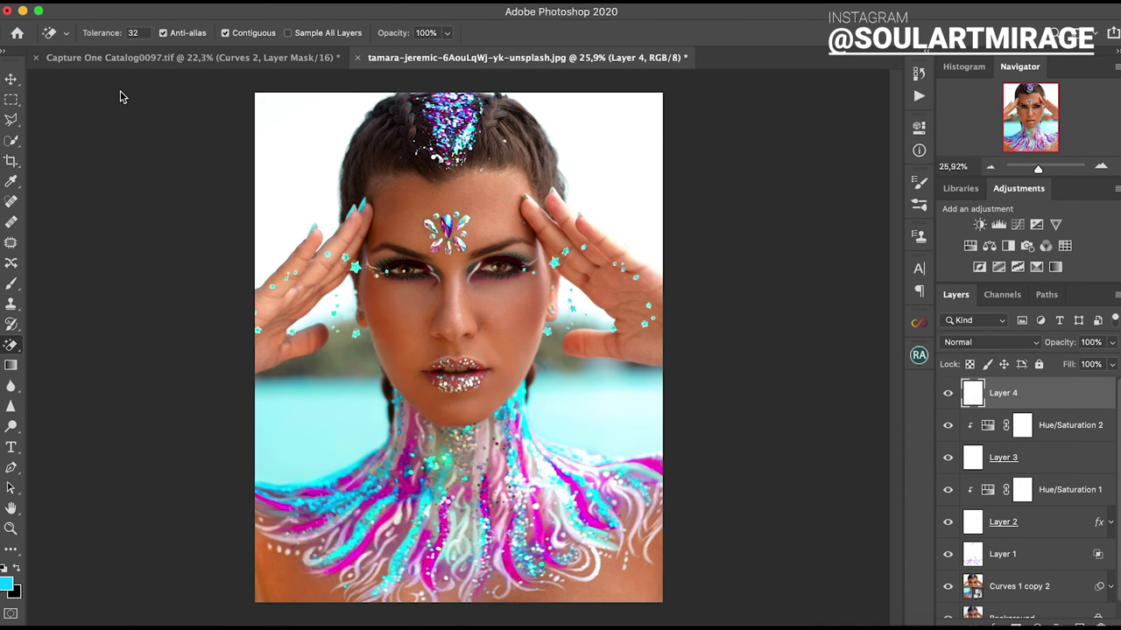
Rotate, scale and warp the sticker stars to cover the neck art.
key("ctrl+t")
left_click_drag(565, 390, 604, 446)
left_click_drag(376, 458, 312, 408)
right_click(527, 503)
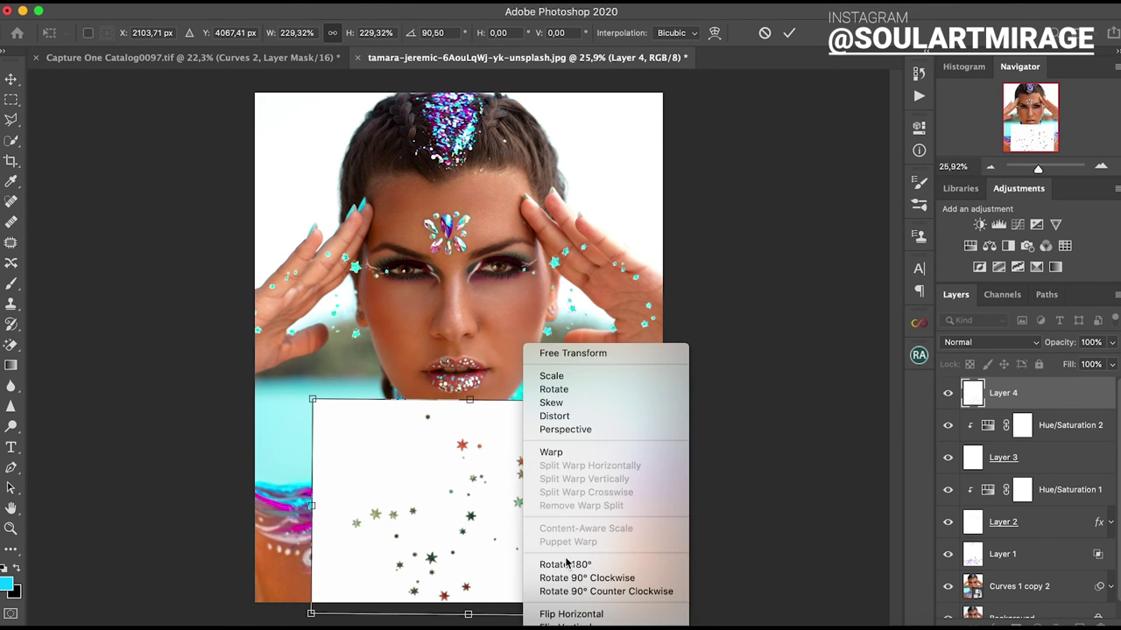
left_click(531, 453)
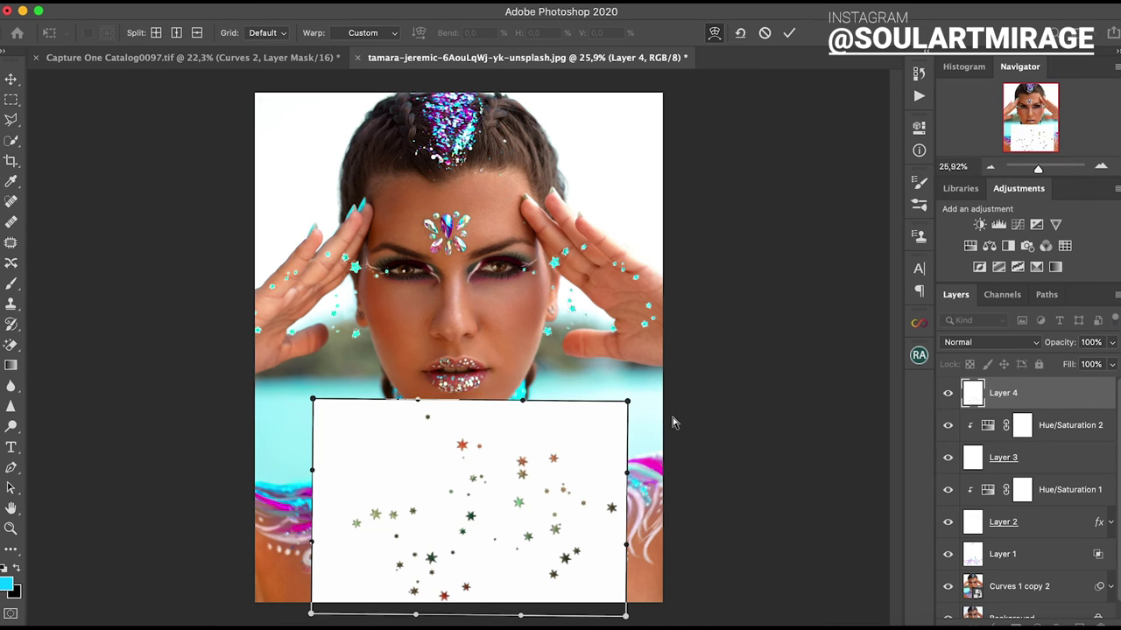
key("Return")
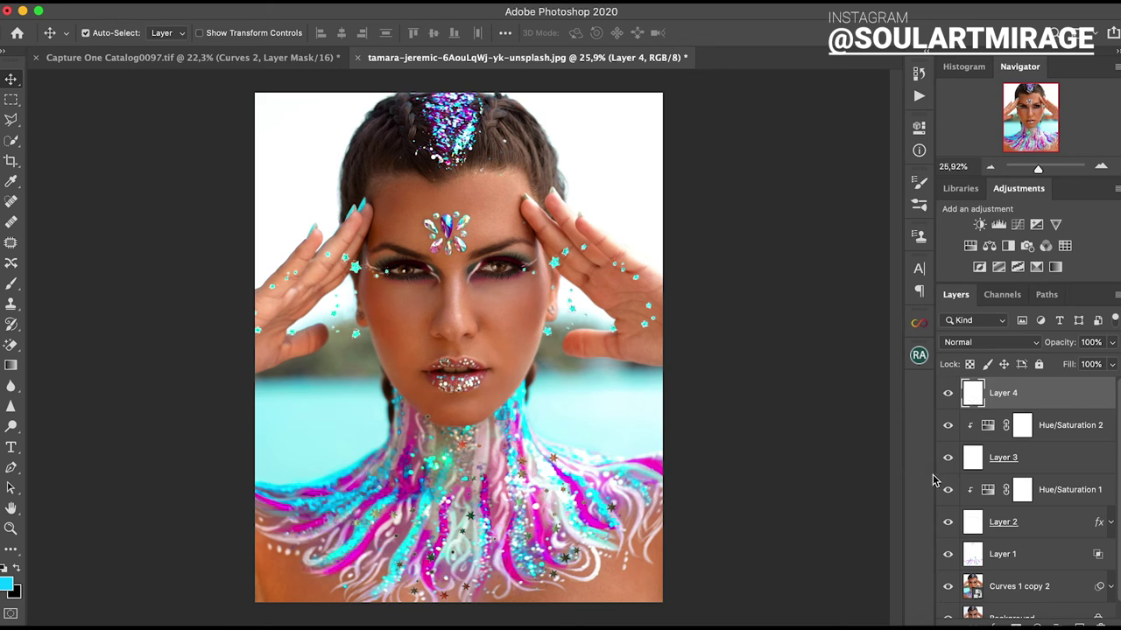
Recolour the stickers with a clipped Hue/Saturation (Hue -79, lightness up) and add Vibrance +62.
left_click(970, 246)
key("ctrl+alt+g")
mouse_move(790, 234)
left_mouse_down()
mouse_move(825, 233)
mouse_move(738, 234)
left_mouse_up()
mouse_move(790, 293)
left_mouse_down()
mouse_move(808, 295)
mouse_move(776, 292)
left_mouse_up()
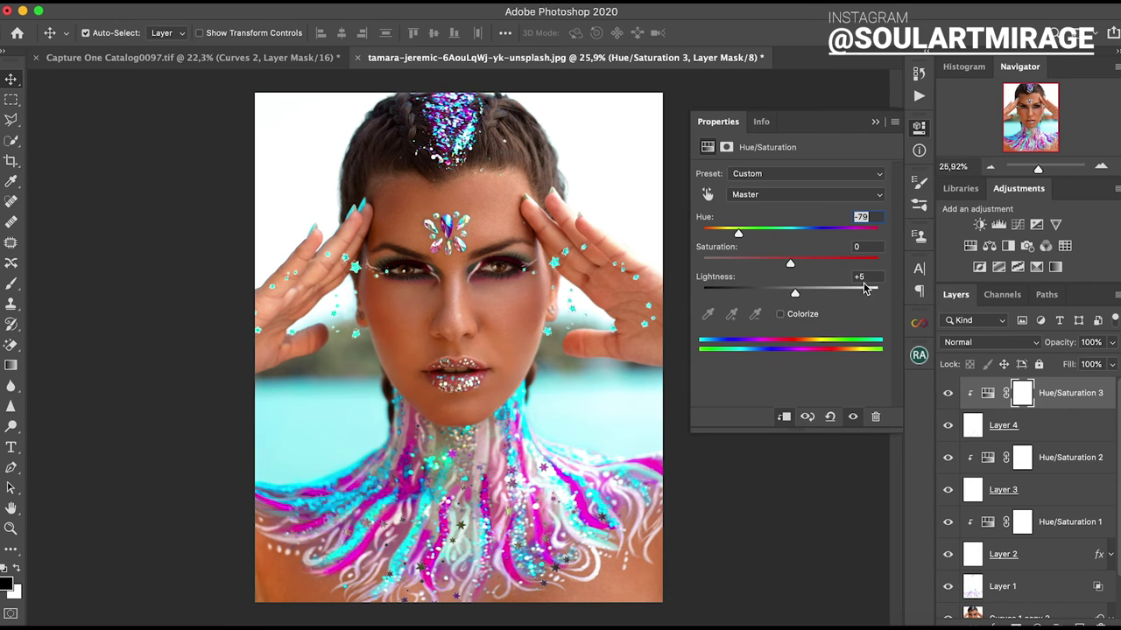
left_click(771, 169)
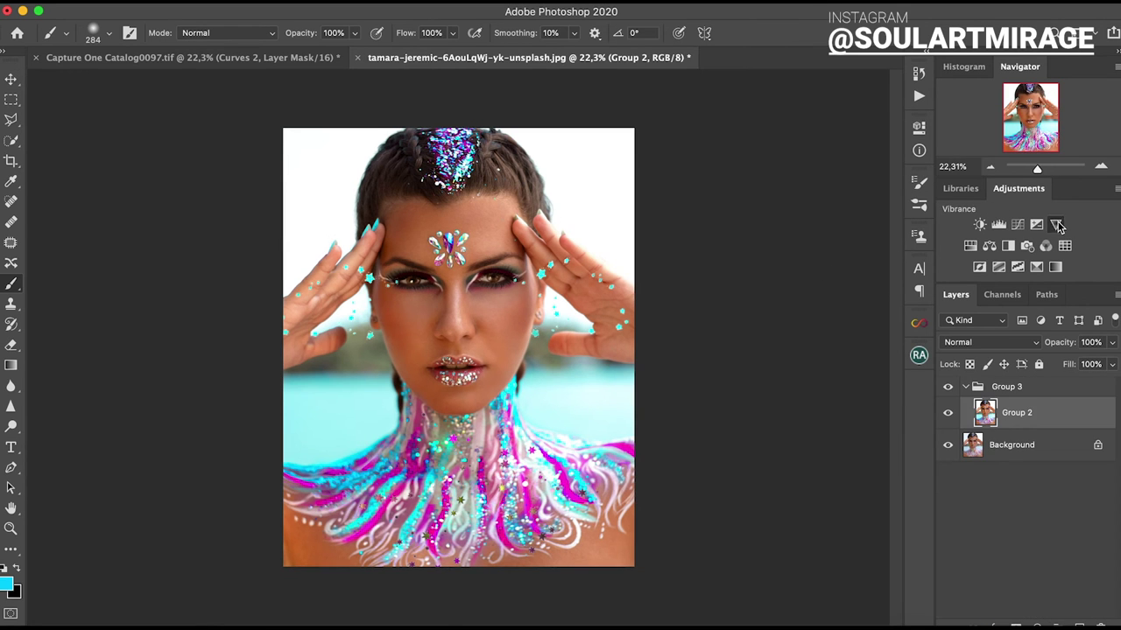
left_click(1055, 225)
left_click_drag(813, 187, 845, 191)
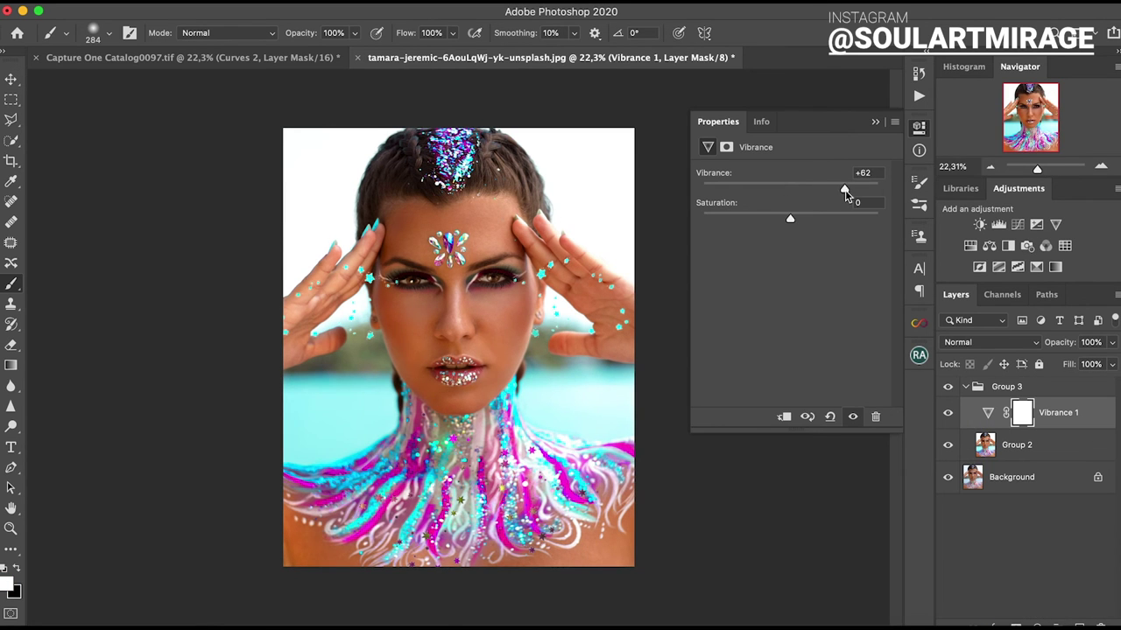
Set Vibrance saturation to -4, add Selective Color, and adjust magenta and the Magentas' black.
left_click_drag(788, 219, 787, 219)
left_click(1055, 267)
mouse_move(790, 253)
left_mouse_down()
mouse_move(813, 254)
mouse_move(803, 284)
left_mouse_up()
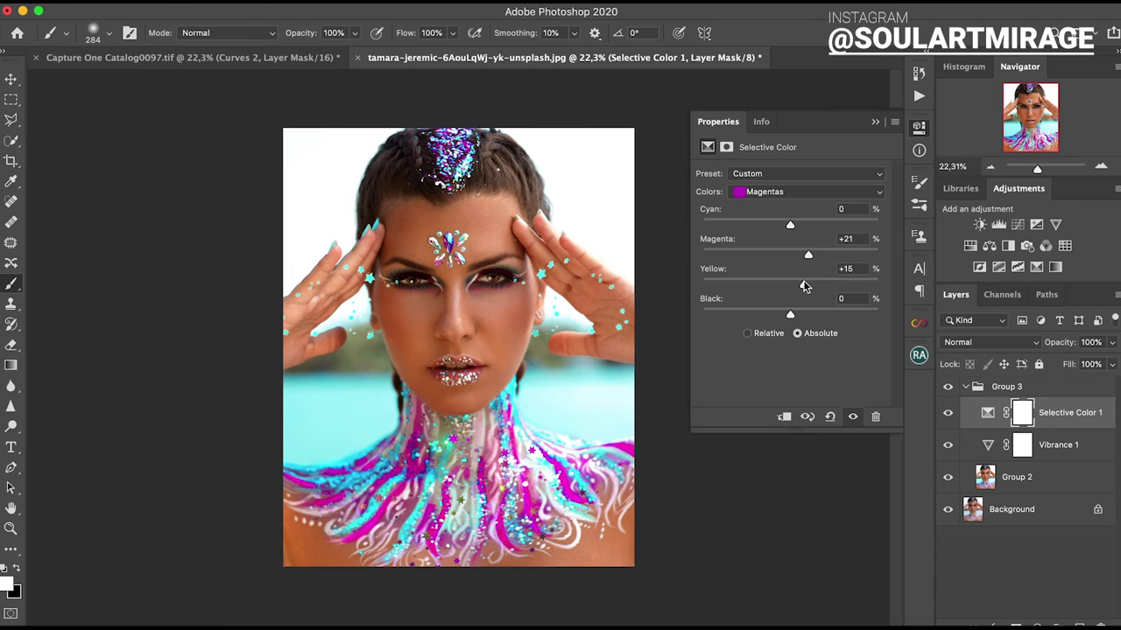
left_click(805, 191)
left_click(770, 219)
left_click_drag(817, 317, 790, 321)
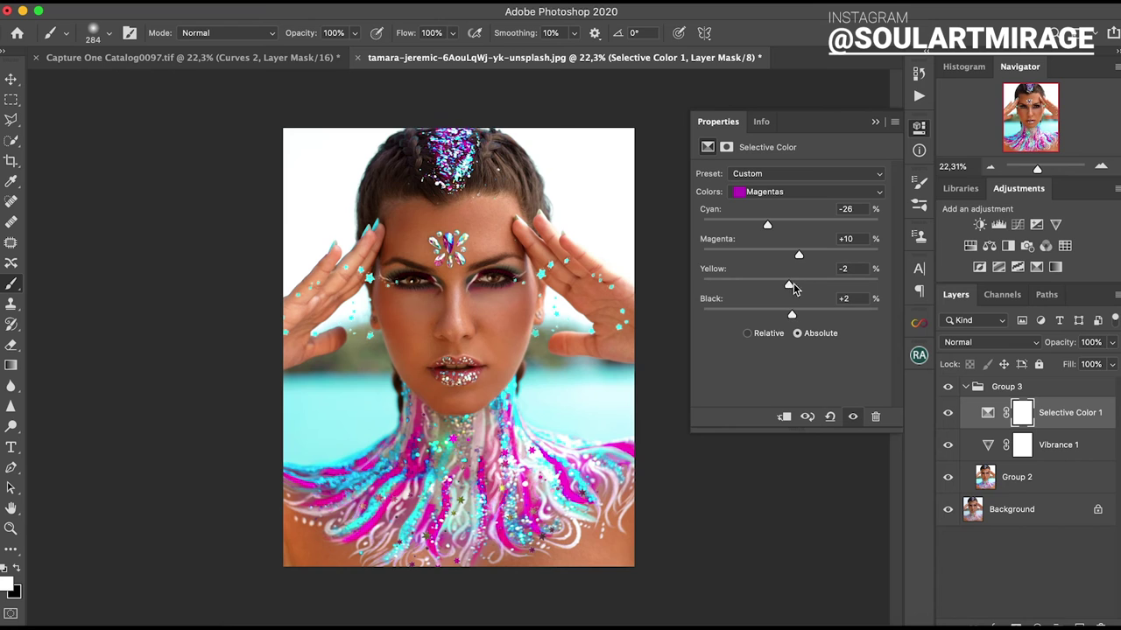
Add cyan and yellow to the Cyans (magenta -4), and reduce cyan and magenta in the Blues.
left_click(790, 193)
left_click(792, 166)
mouse_move(790, 225)
left_mouse_down()
mouse_move(860, 225)
mouse_move(801, 225)
left_mouse_up()
left_click_drag(790, 285, 823, 287)
mouse_move(770, 257)
left_mouse_down()
mouse_move(813, 257)
mouse_move(788, 257)
mouse_move(766, 289)
mouse_move(800, 316)
mouse_move(788, 317)
mouse_move(794, 285)
left_mouse_up()
left_click(805, 192)
left_click(762, 203)
mouse_move(790, 225)
left_mouse_down()
mouse_move(771, 225)
mouse_move(754, 254)
mouse_move(772, 255)
mouse_move(750, 285)
left_mouse_up()
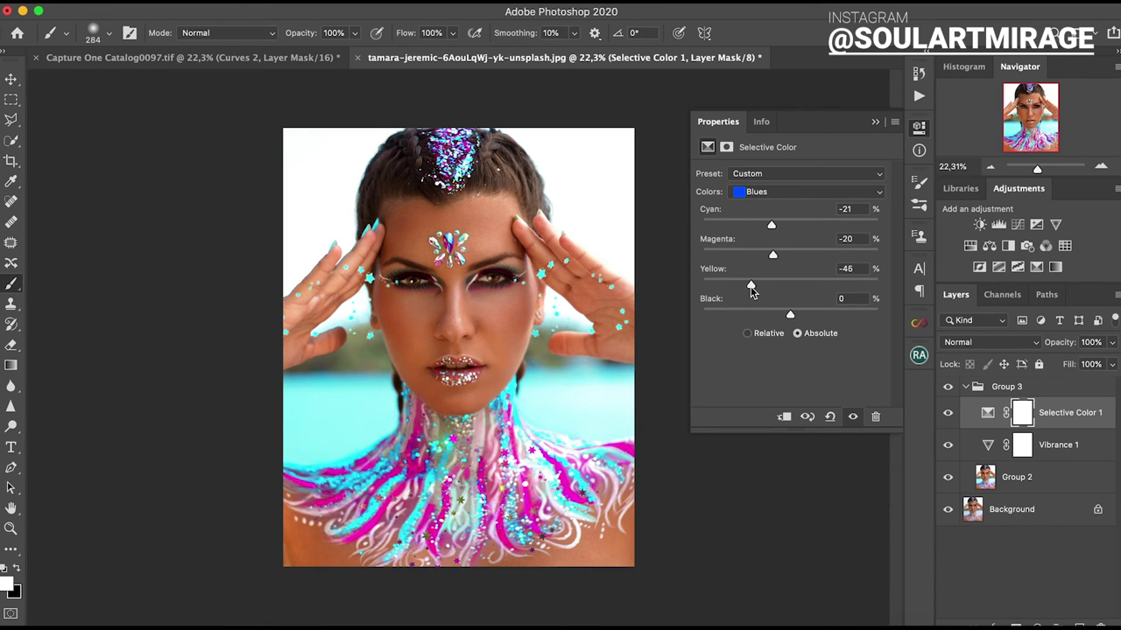
Shift yellow, magenta and black in the Greens, compare Group 3 off/on, and add Levels.
left_click(805, 192)
left_click(771, 168)
mouse_move(789, 284)
left_mouse_down()
mouse_move(722, 285)
mouse_move(766, 285)
mouse_move(825, 256)
mouse_move(792, 254)
left_mouse_up()
left_click_drag(790, 314, 797, 313)
left_click(806, 192)
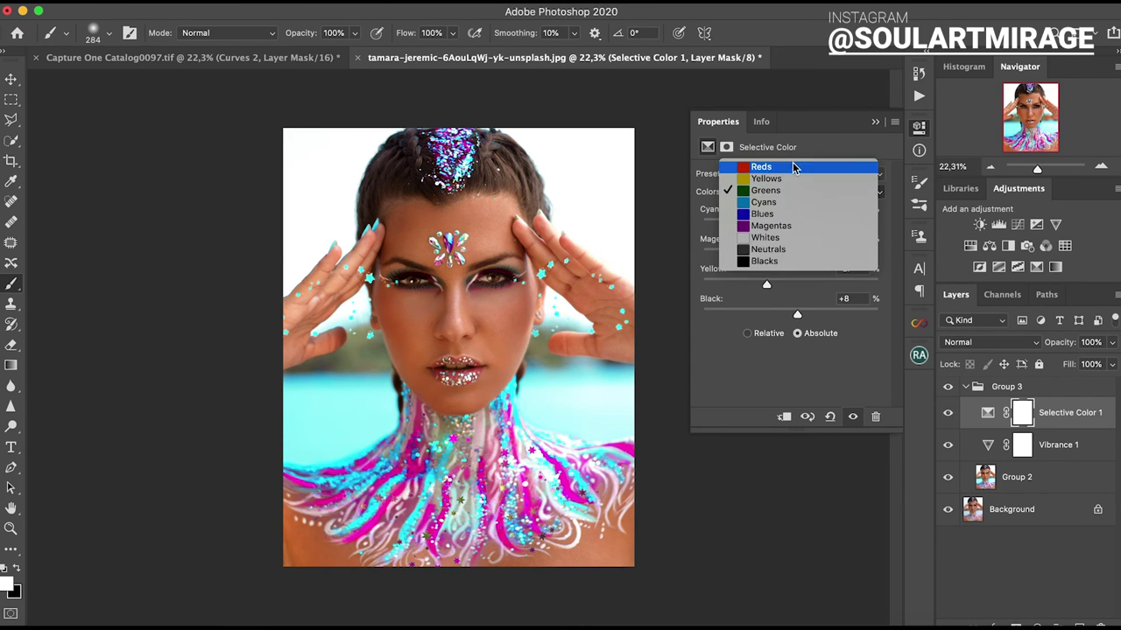
left_click(762, 167)
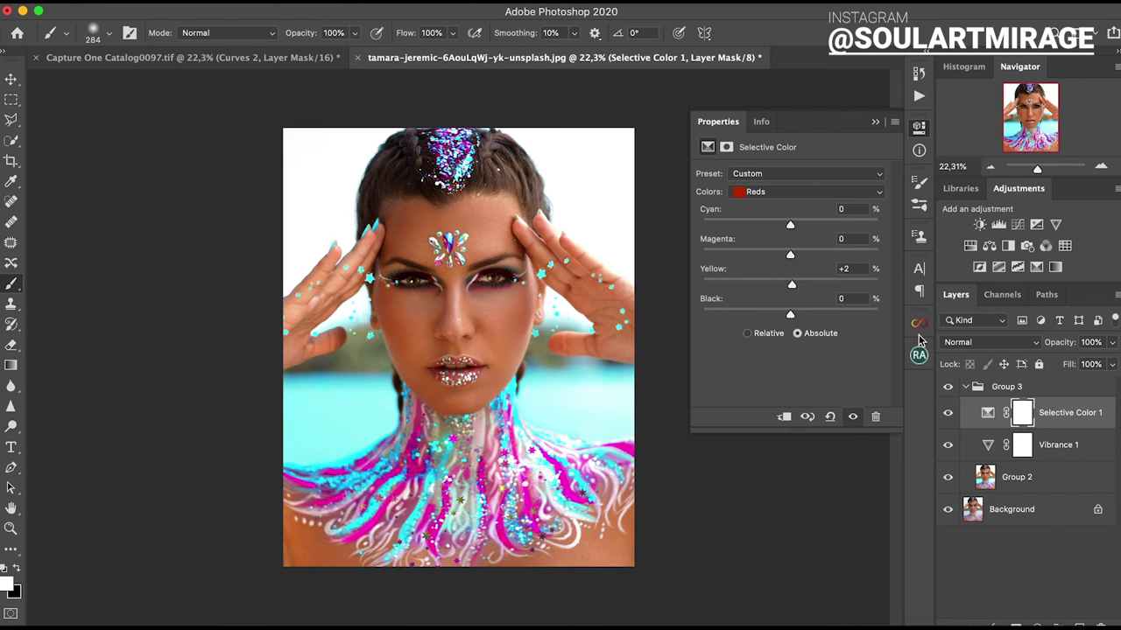
left_click(949, 387)
left_click(948, 398)
left_click(998, 224)
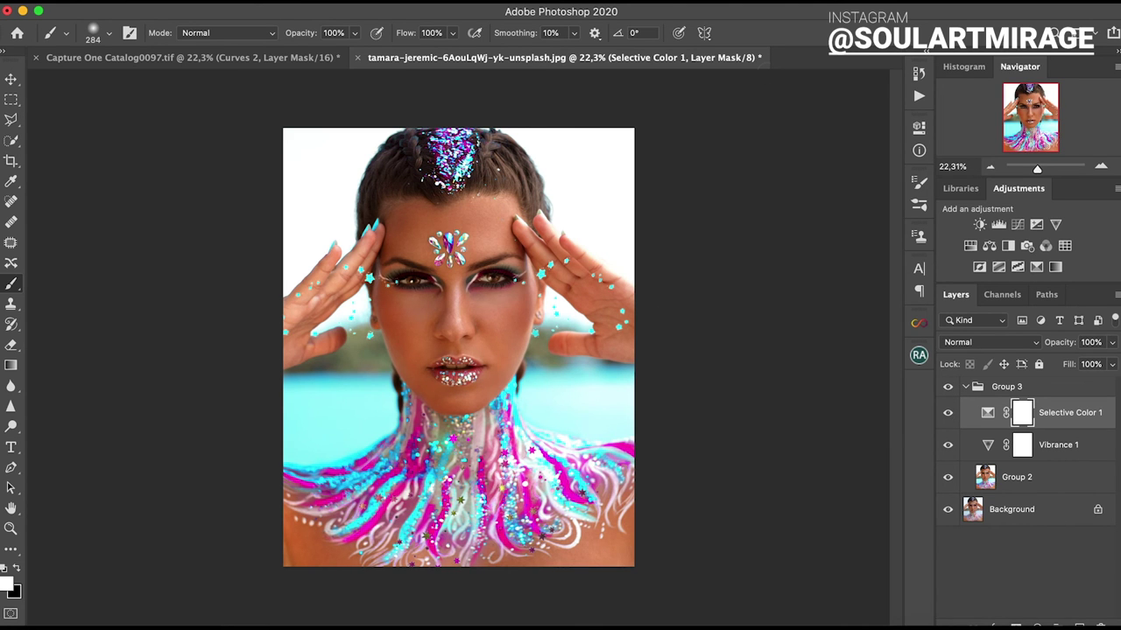
Set the RGB Levels to black 6 and white 249, and the blue black point to 4.
left_click_drag(873, 303, 879, 294)
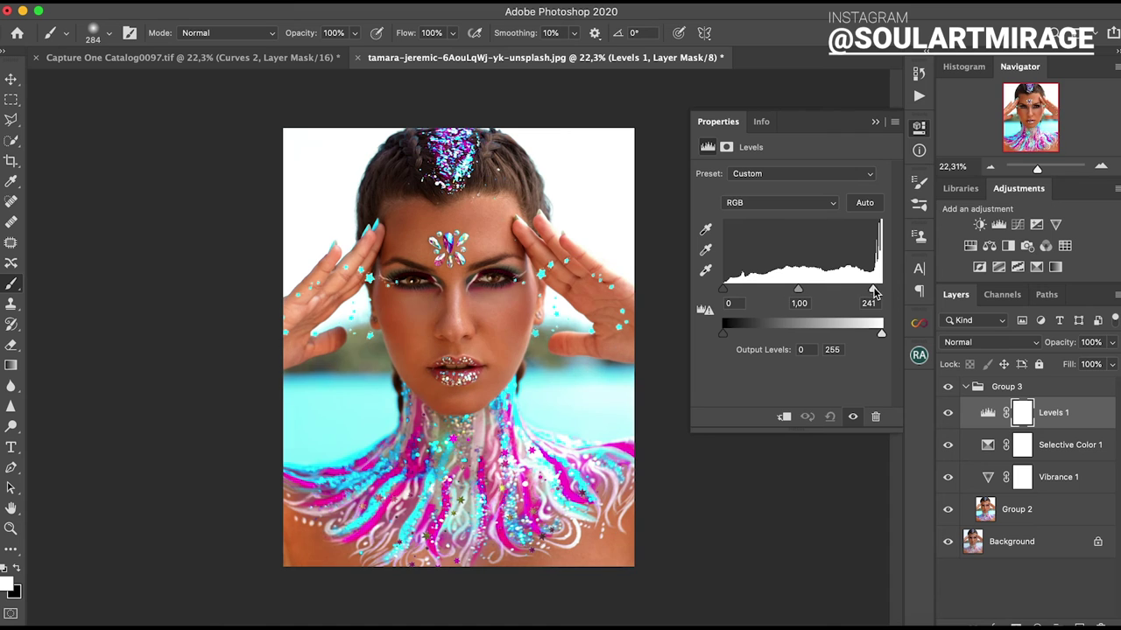
left_click_drag(722, 290, 727, 289)
left_click_drag(803, 293, 804, 295)
left_click(780, 202)
left_click(749, 214)
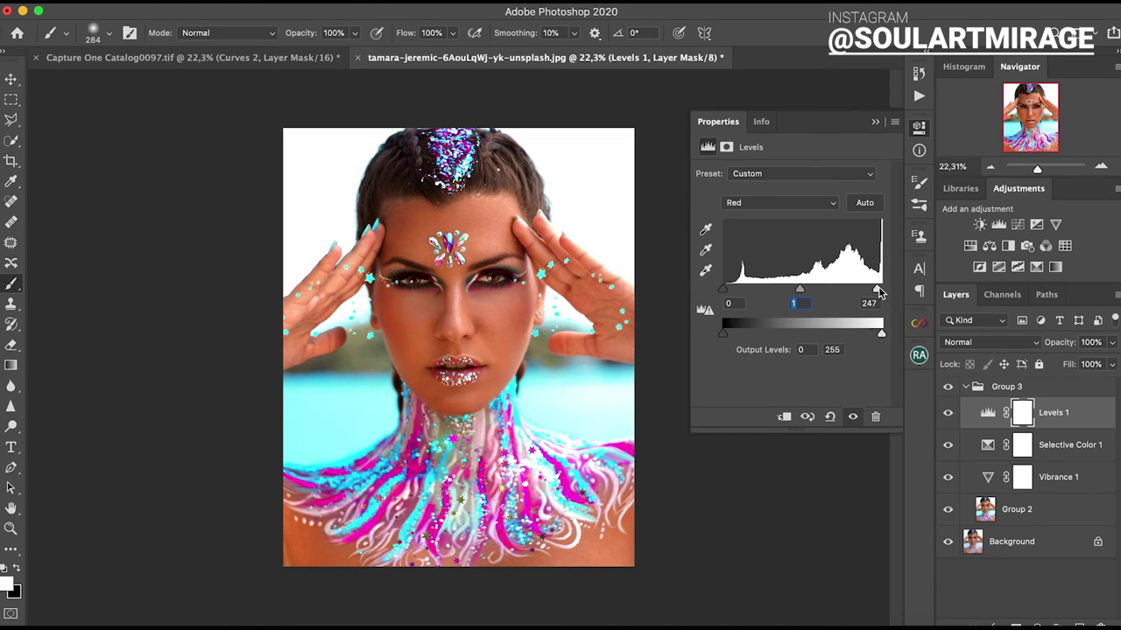
left_click(779, 202)
left_click(744, 228)
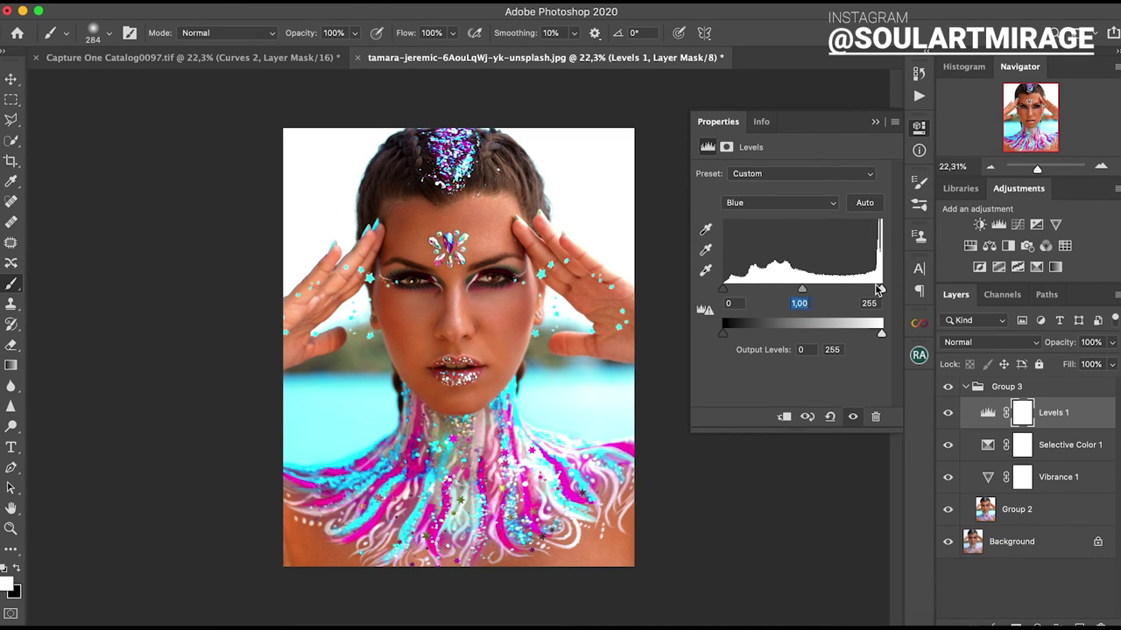
left_click_drag(723, 290, 727, 296)
Lower the green channel midtones and review the Blue and composite RGB levels.
left_click(779, 202)
left_click(744, 187)
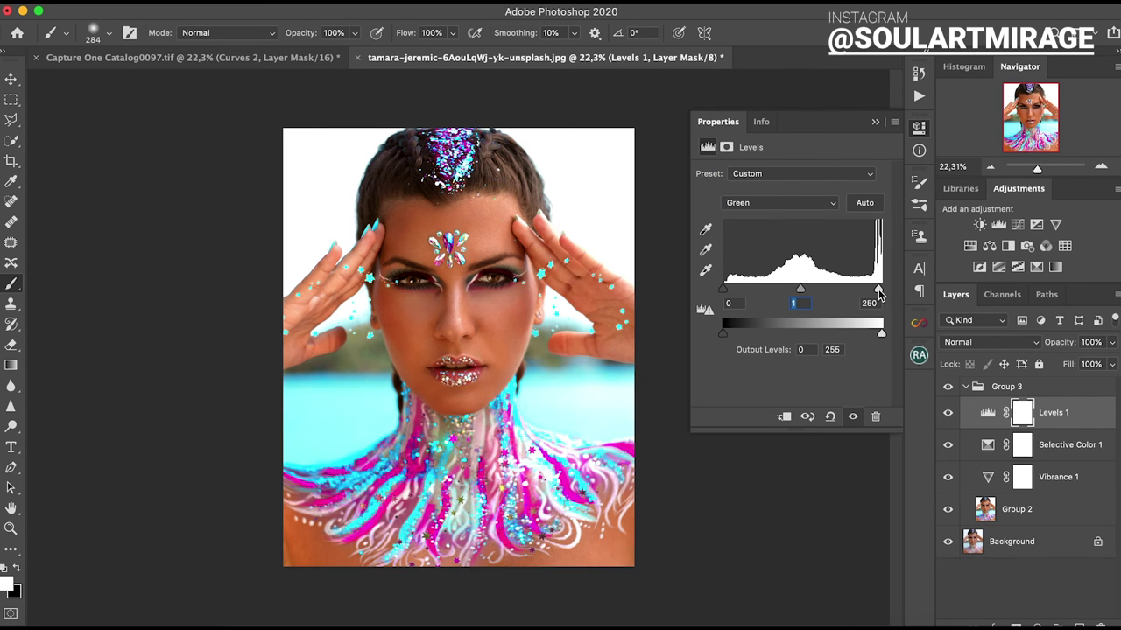
left_click_drag(804, 292, 799, 291)
left_click(780, 202)
left_click(744, 217)
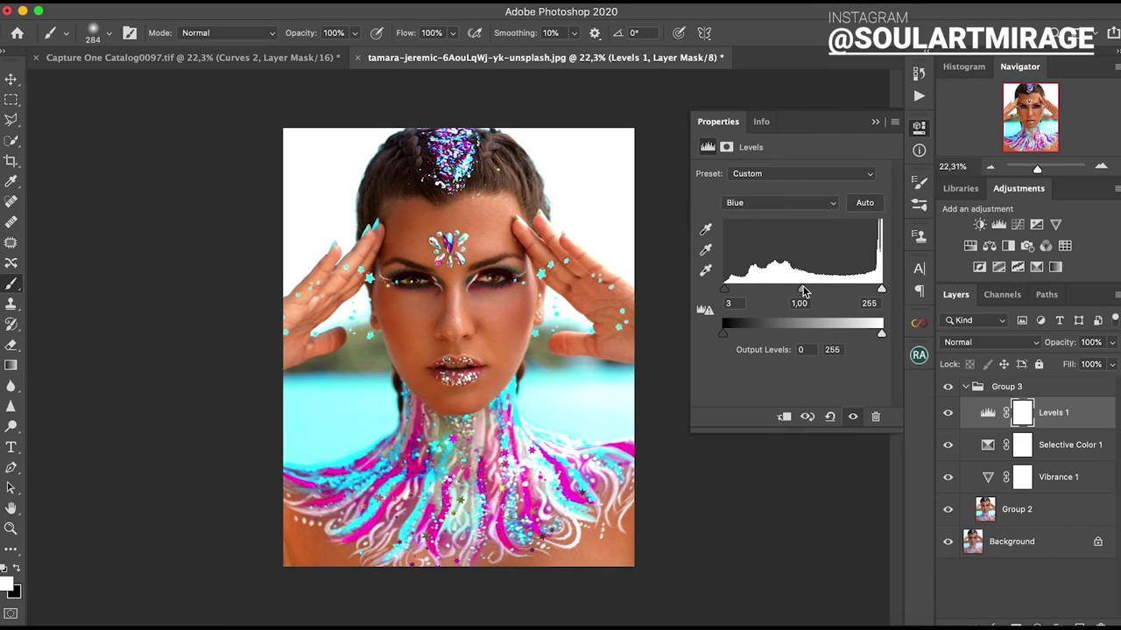
left_click(779, 202)
left_click(744, 165)
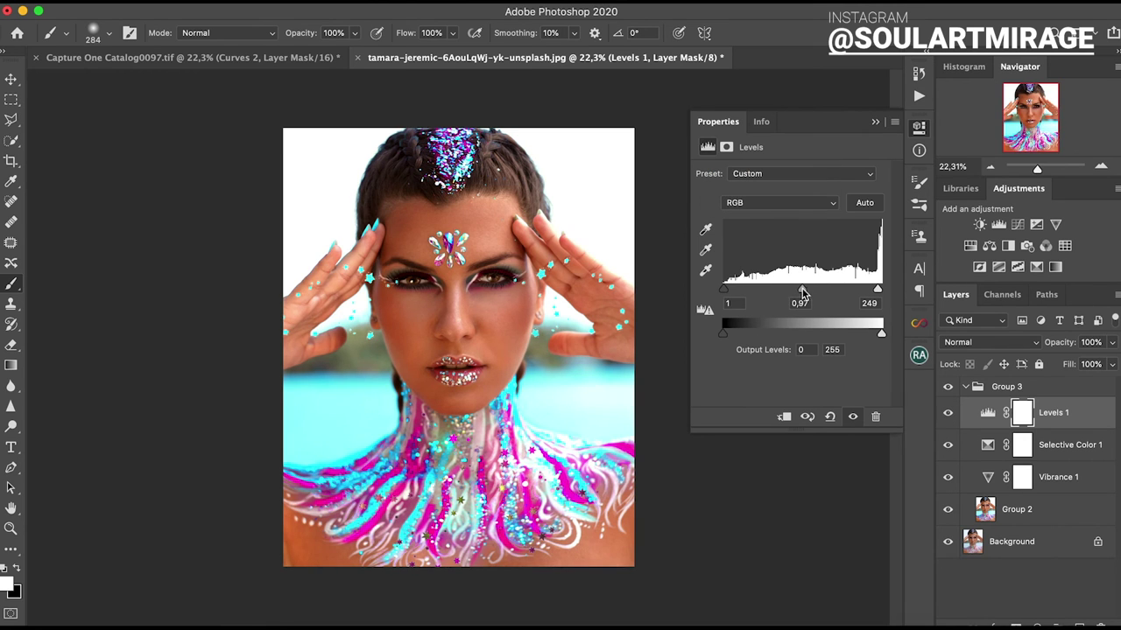
Ease the green midtone to 1,01, return to Blue, and discard a trial Brightness/Contrast layer.
left_click(762, 202)
left_click(744, 235)
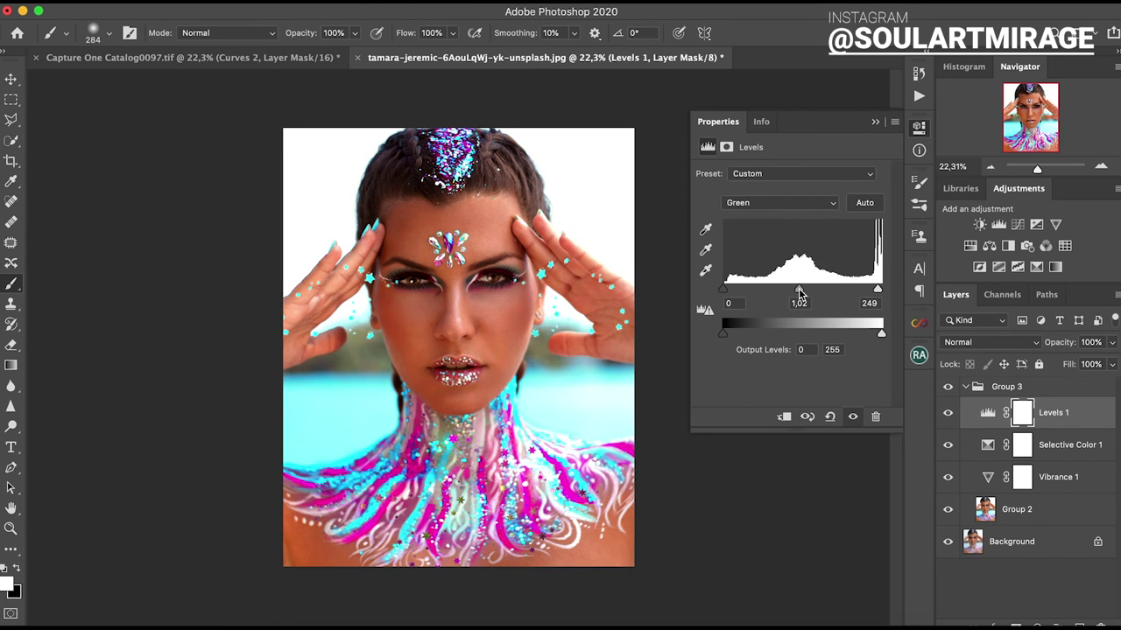
key("Down")
left_click(779, 203)
left_click(744, 221)
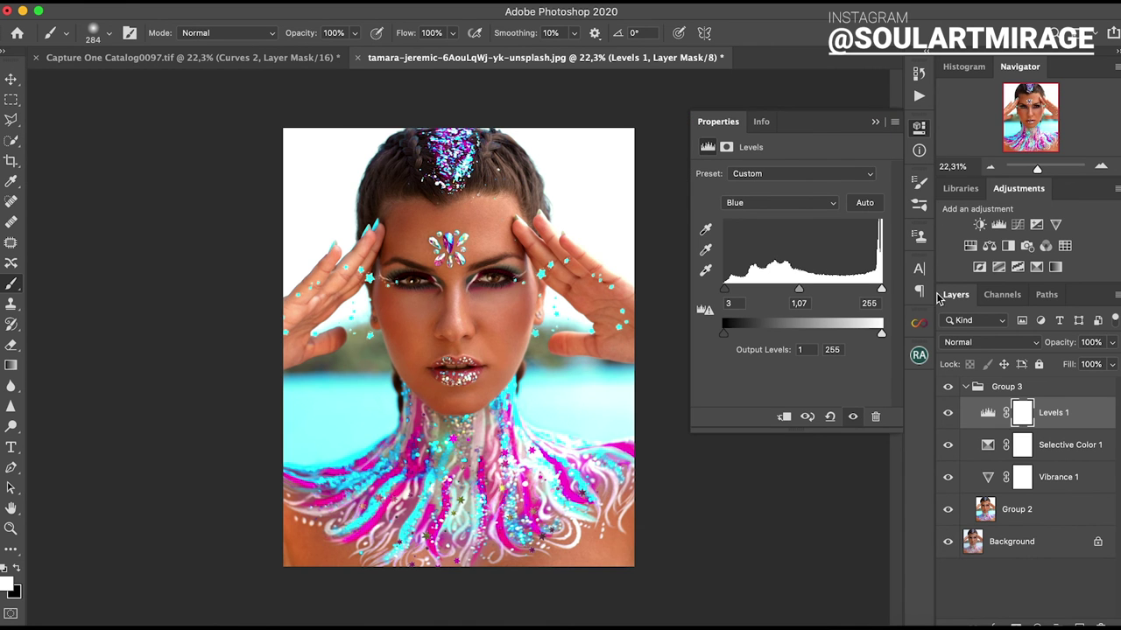
left_click(979, 224)
left_click(875, 417)
Confirm deleting the adjustment layer, then add an Exposure layer with a slight Offset nudge.
left_click(678, 227)
left_click(1036, 224)
left_click_drag(790, 242, 798, 241)
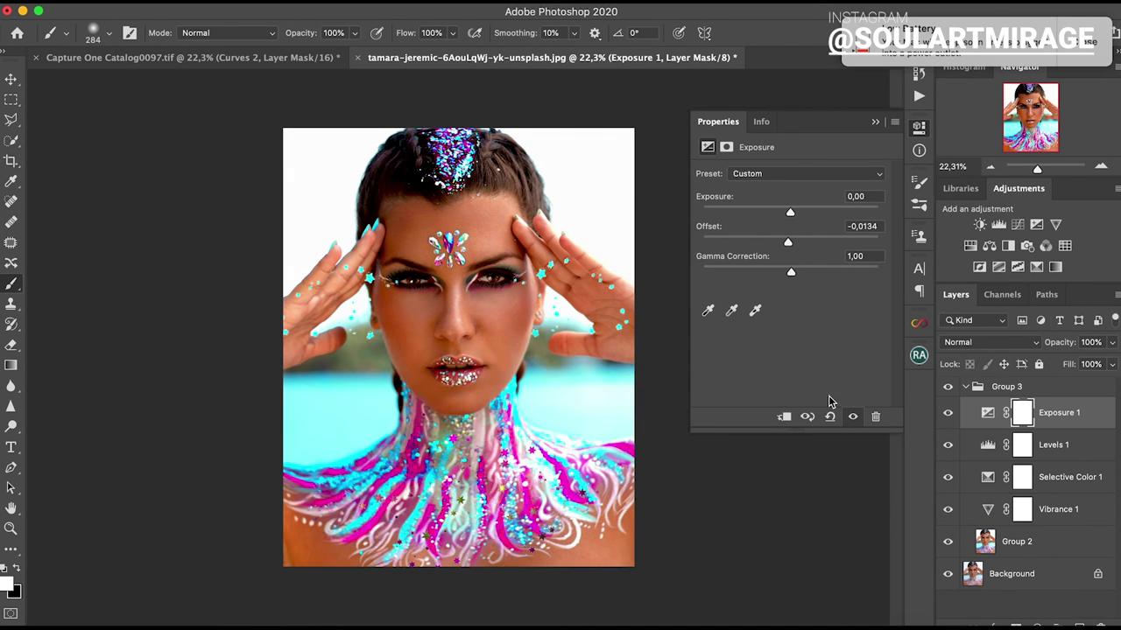
In Camera Raw, set HSL hues: Aquas +6, Blues lower, Purples and Magentas higher.
key("ctrl+shift+a")
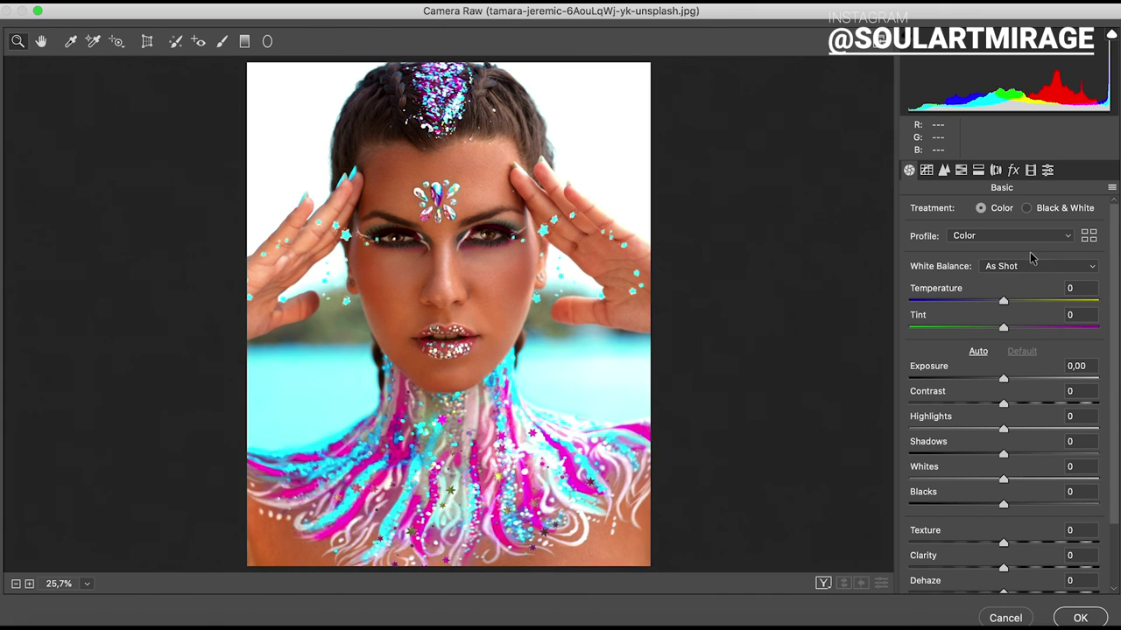
left_click(961, 170)
left_click_drag(1008, 378, 981, 405)
type("15")
key("Tab")
key("shift+Tab")
key("Tab")
left_click_drag(1022, 377, 1013, 378)
mouse_move(1008, 431)
left_mouse_down()
mouse_move(1018, 431)
mouse_move(1016, 458)
mouse_move(998, 457)
mouse_move(1024, 458)
left_mouse_up()
Adjust HSL saturation for Blues and Purples, and darken their luminance.
left_click(970, 212)
mouse_move(1008, 405)
left_mouse_down()
mouse_move(1043, 404)
mouse_move(1017, 405)
mouse_move(1034, 377)
mouse_move(1013, 377)
left_mouse_up()
mouse_move(1008, 431)
left_mouse_down()
mouse_move(1048, 430)
mouse_move(966, 404)
mouse_move(1000, 405)
mouse_move(952, 431)
left_mouse_up()
left_click(1035, 212)
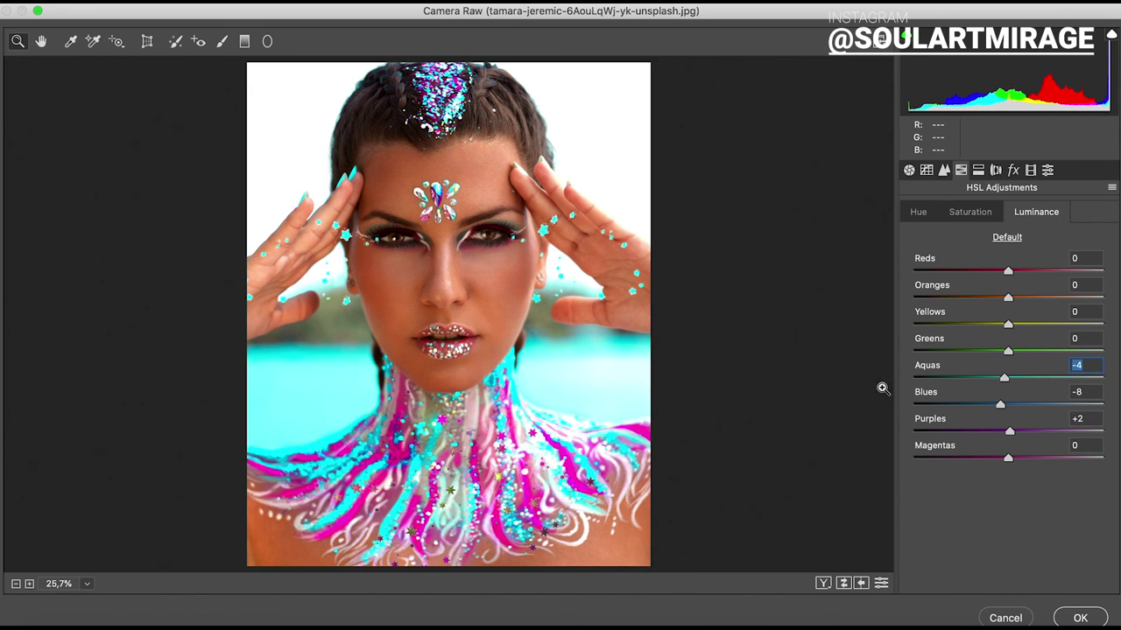
In Calibration, set red primary hue +8, blue primary hue -20, and tweak green primary.
key("ctrl+alt+8")
left_click_drag(1008, 324, 1012, 323)
left_click_drag(1008, 474, 986, 475)
left_click_drag(1012, 324, 1008, 350)
left_click_drag(1007, 399, 1002, 427)
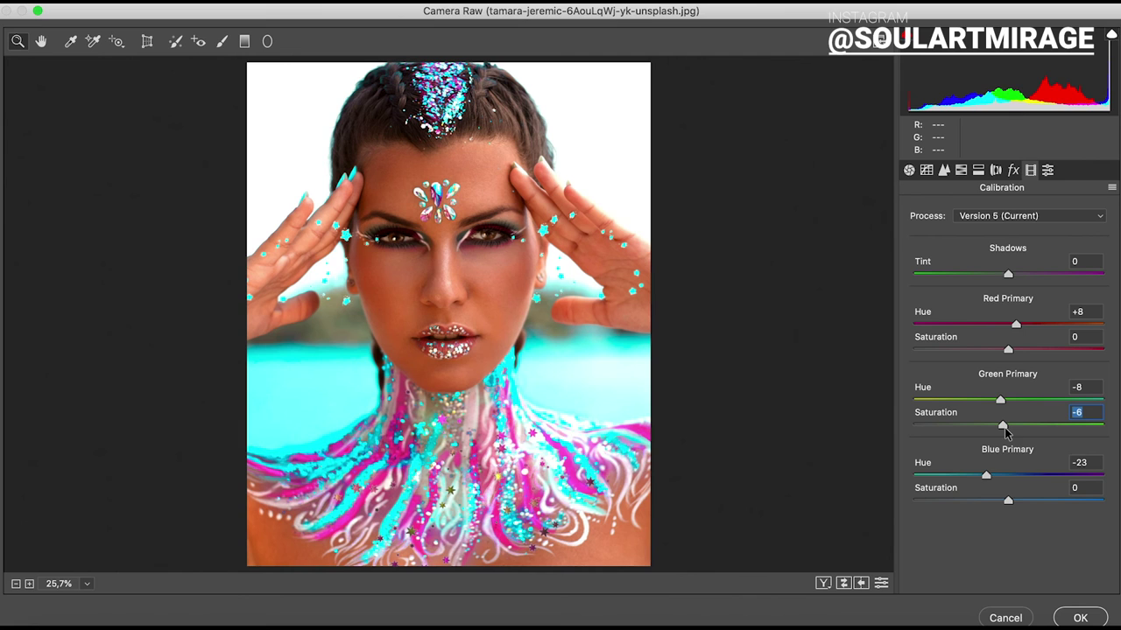
left_click_drag(987, 476, 990, 476)
Compare before/after, then set Tint -6, slightly warmer Temperature and Contrast +2.
key("q")
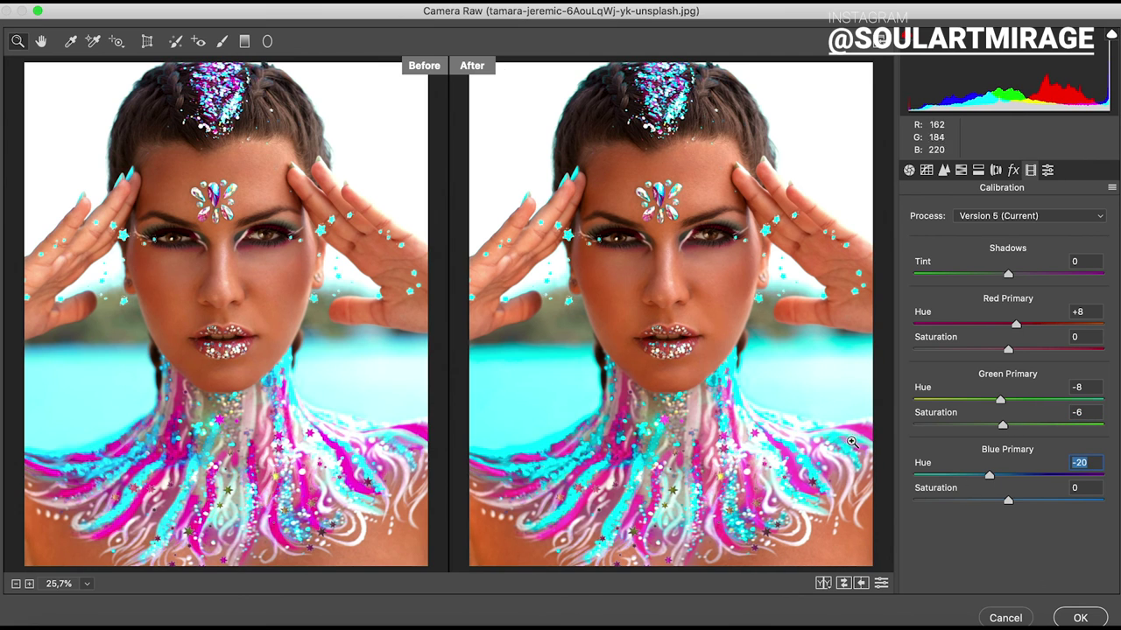
left_click(823, 584)
key("ctrl+alt+1")
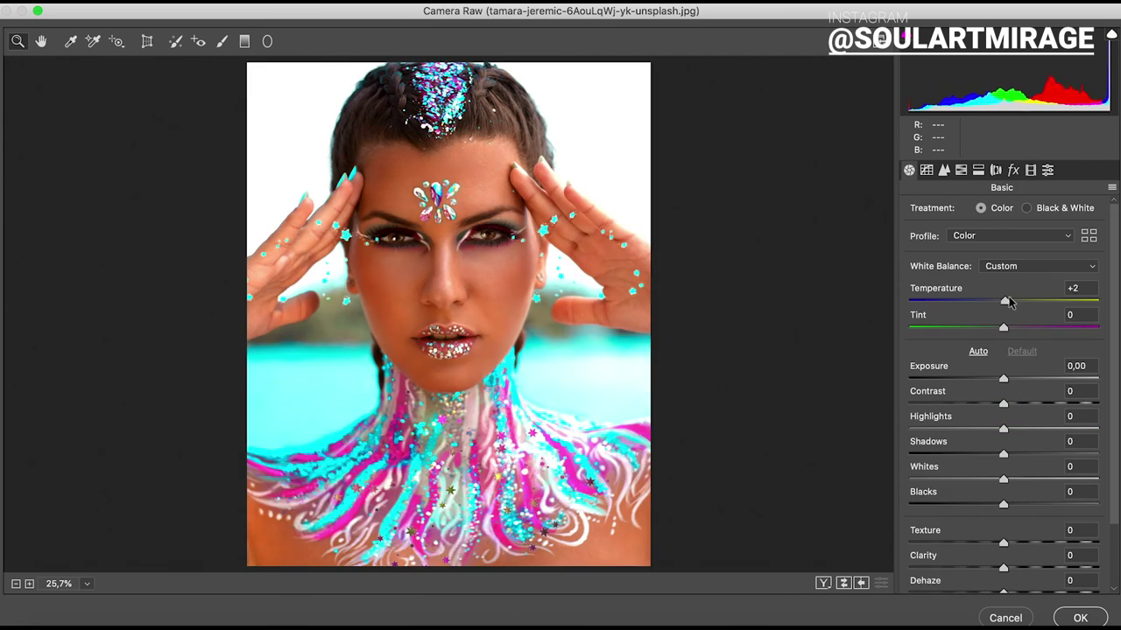
left_click_drag(1003, 328, 1005, 301)
left_click(1033, 170)
key("ctrl+alt+1")
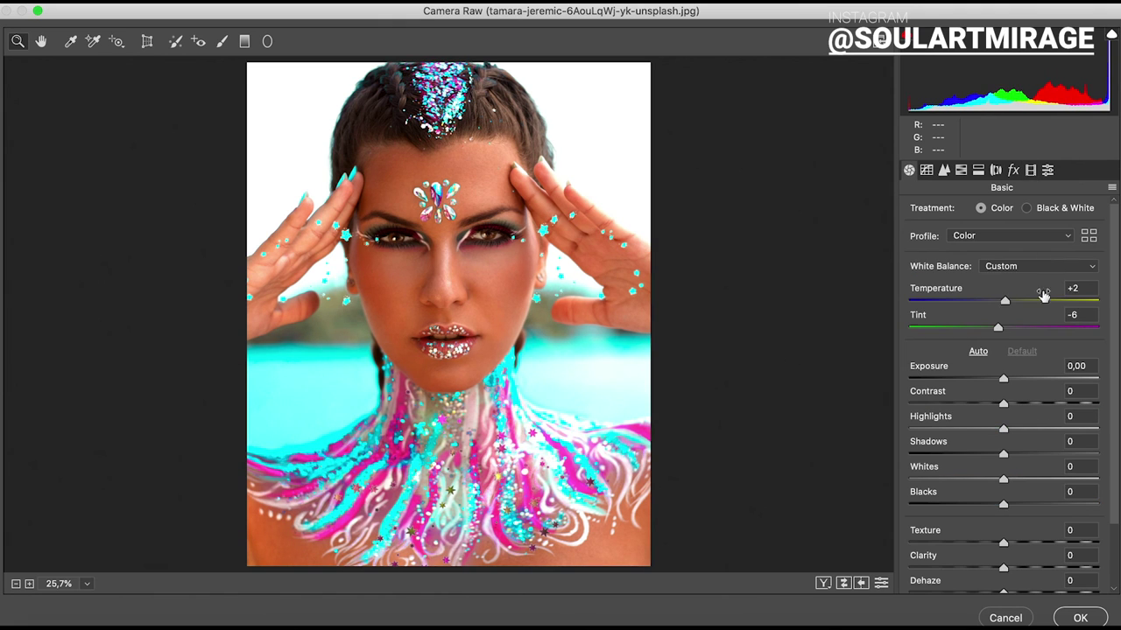
key("Tab")
left_click_drag(1003, 404, 1005, 403)
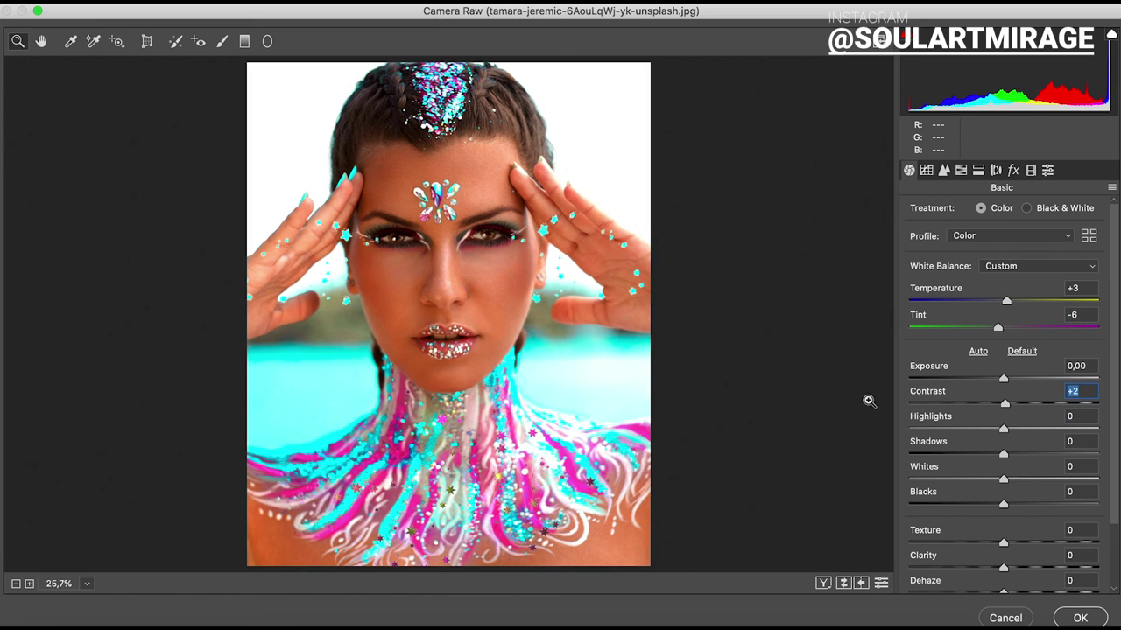
scroll(996, 534, "down", 2)
scroll(998, 438, "up", 2)
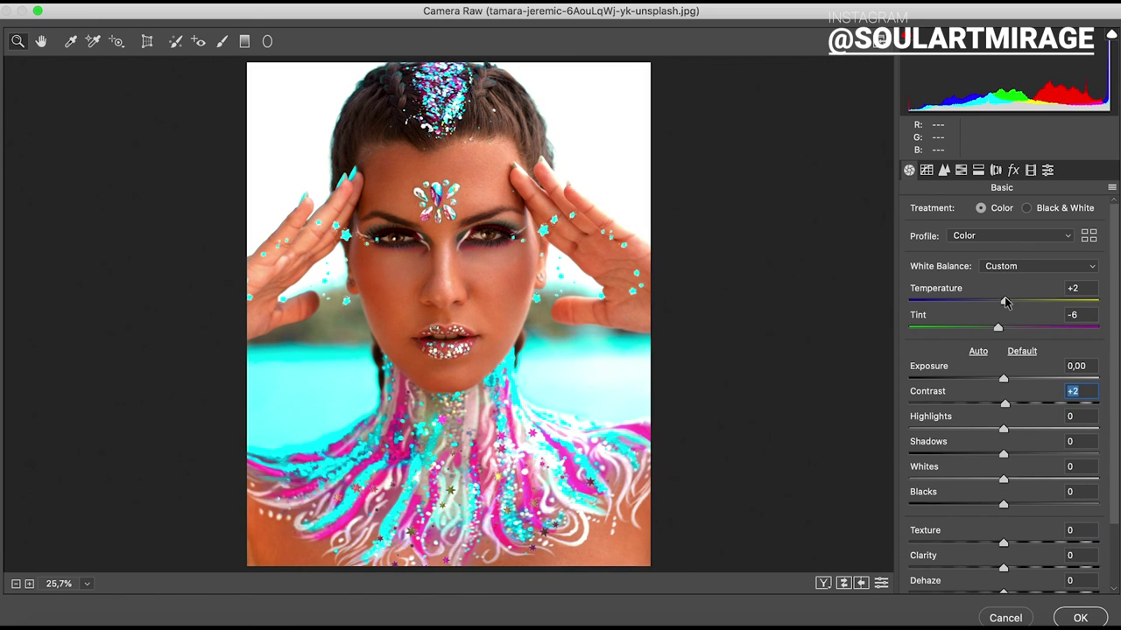
Review HSL saturation, apply the Camera Raw edits, undo once, and start the Crop tool.
key("ctrl+alt+4")
left_click(970, 212)
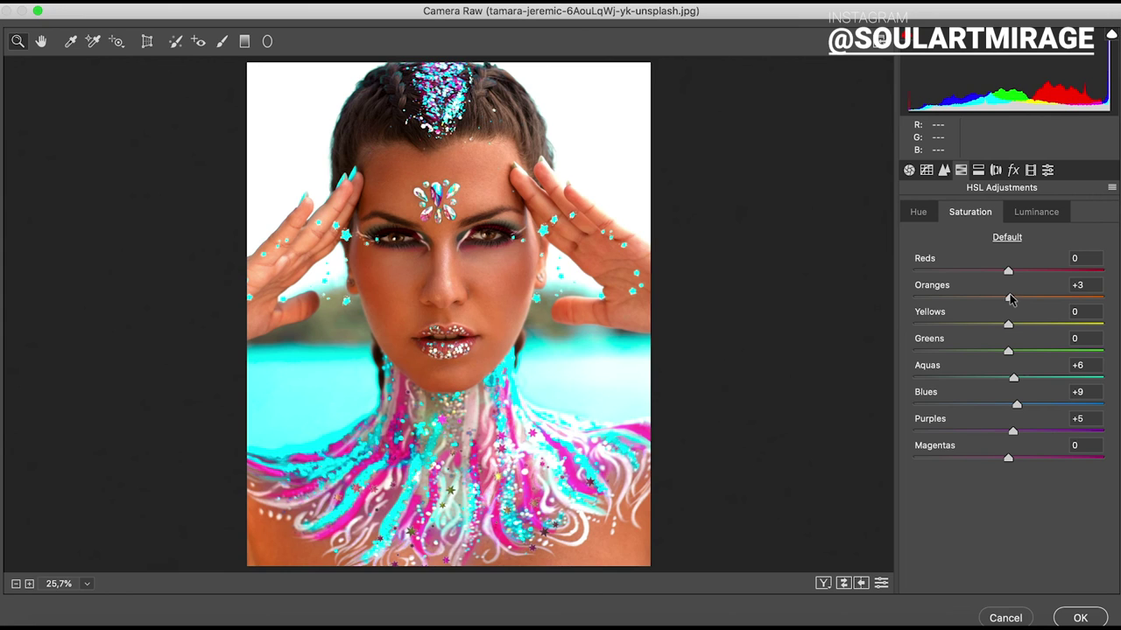
key("Return")
key("ctrl+z")
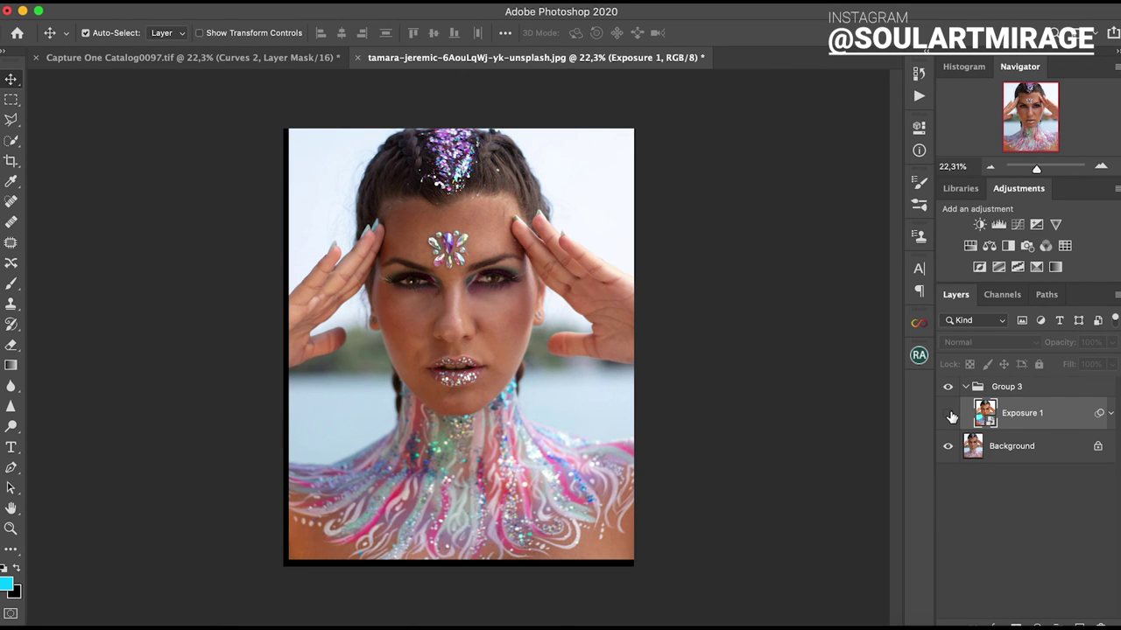
key("c")
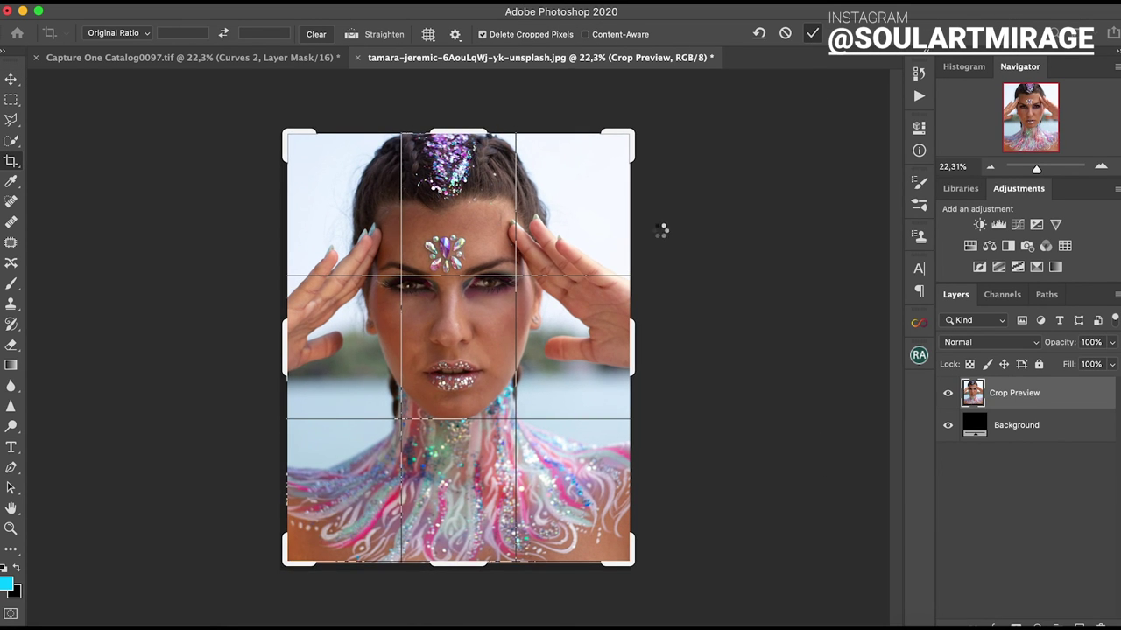
Compare Exposure 1 on and off, then add a Hue/Saturation layer and adjust cyan lightness, saturation and range.
left_click(947, 412)
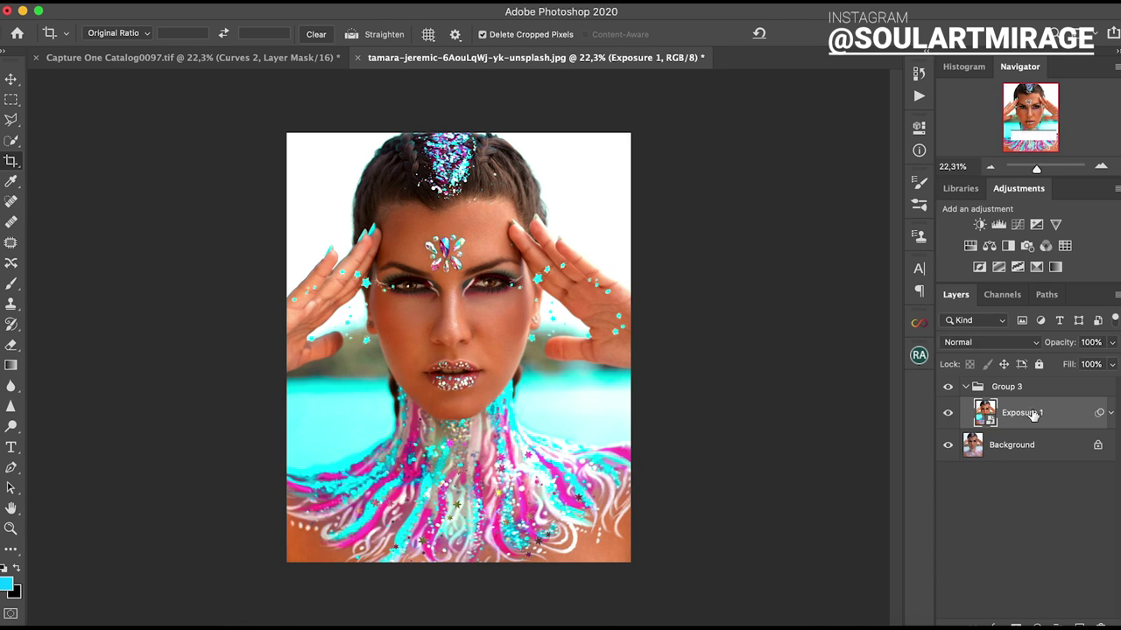
left_click(948, 412)
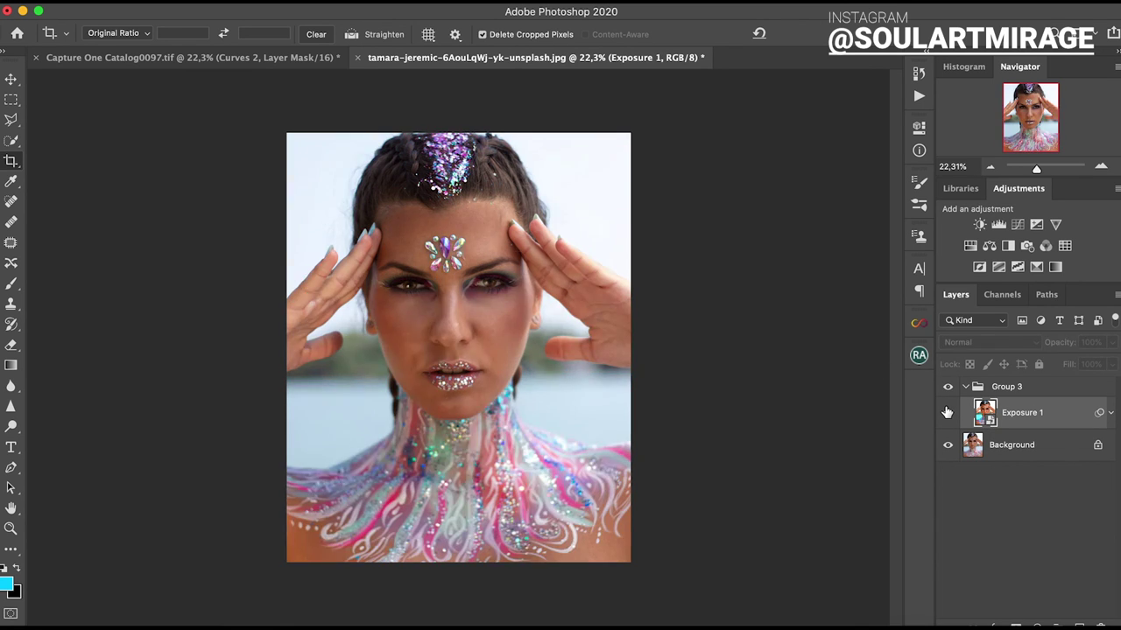
left_click(948, 412)
left_click(970, 246)
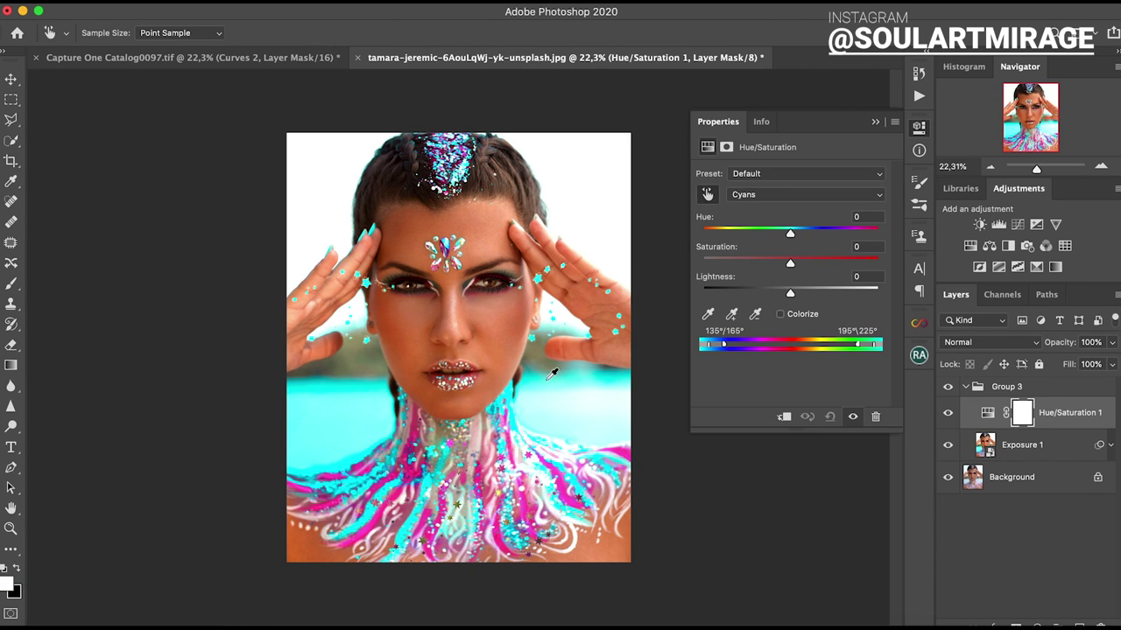
mouse_move(785, 233)
left_mouse_down()
mouse_move(785, 285)
mouse_move(878, 264)
left_mouse_up()
mouse_move(874, 344)
left_mouse_down()
mouse_move(843, 346)
mouse_move(870, 346)
left_mouse_up()
left_click_drag(740, 346, 723, 348)
left_click_drag(867, 346, 810, 347)
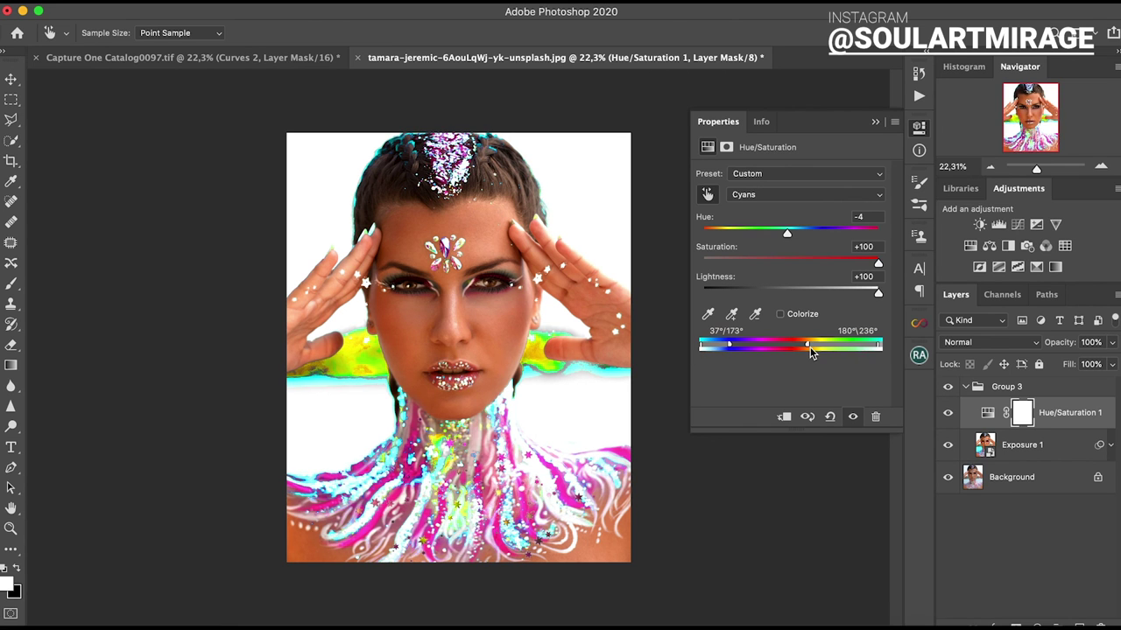
Target Blues, widen its range toward cyan, reset lightness and set saturation to +8.
left_click(758, 195)
left_click(745, 252)
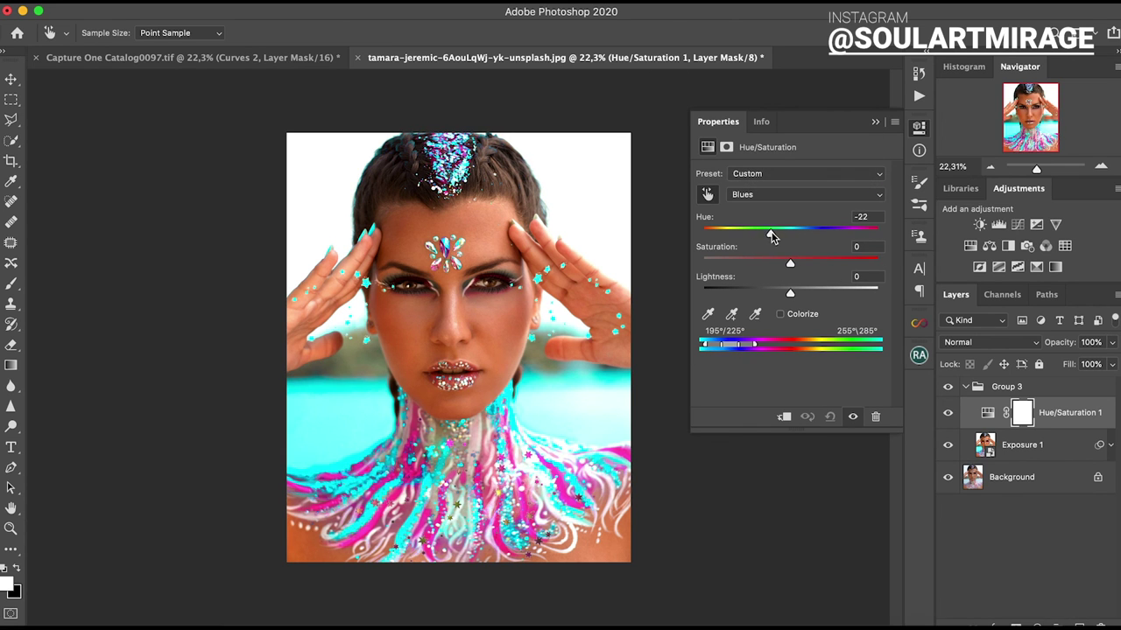
left_click_drag(740, 346, 710, 347)
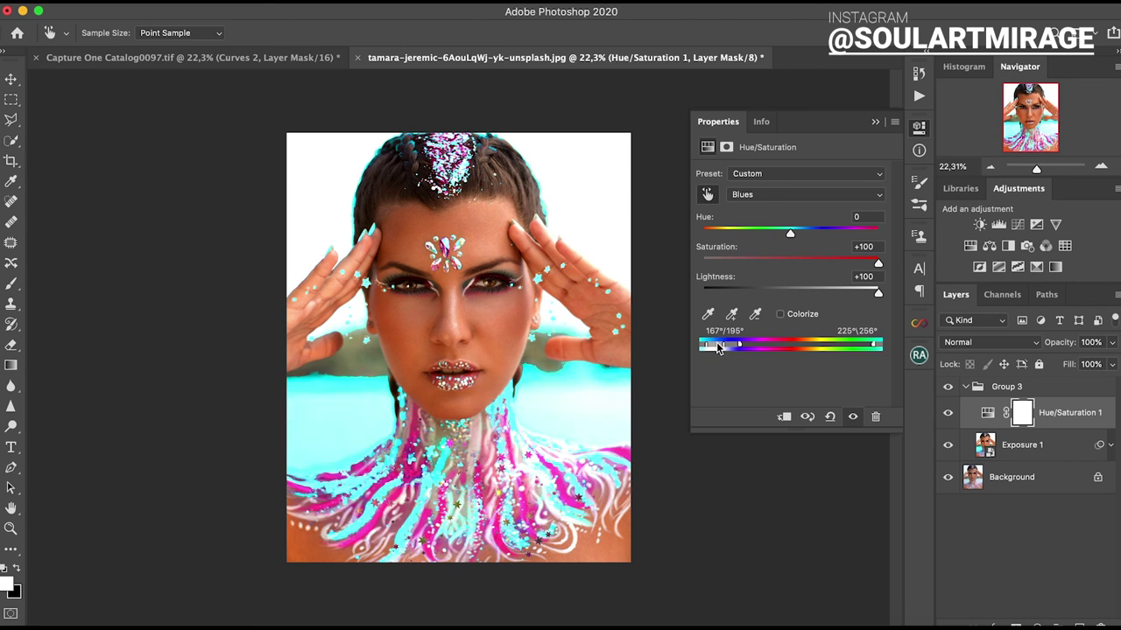
mouse_move(871, 348)
left_mouse_down()
mouse_move(801, 342)
mouse_move(811, 345)
left_mouse_up()
left_click_drag(790, 231, 786, 237)
left_click(790, 263)
left_click(790, 292)
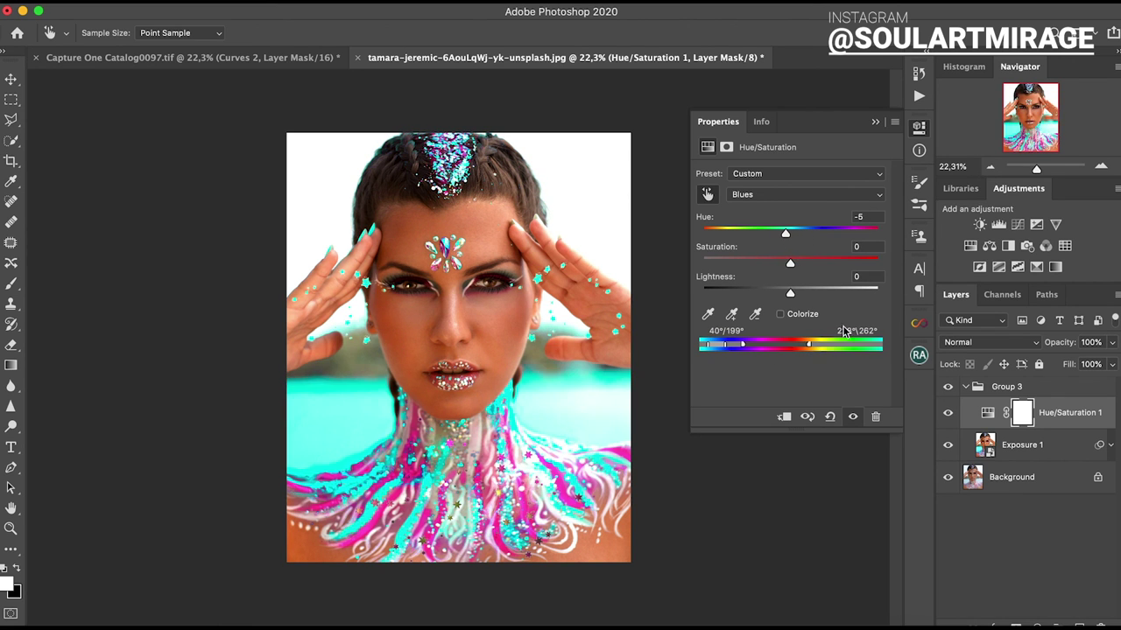
left_click_drag(790, 262, 797, 263)
Target Magentas, lower saturation and lightness, shift hue to +15, then select and expand Group 3.
left_click(806, 194)
left_click(753, 205)
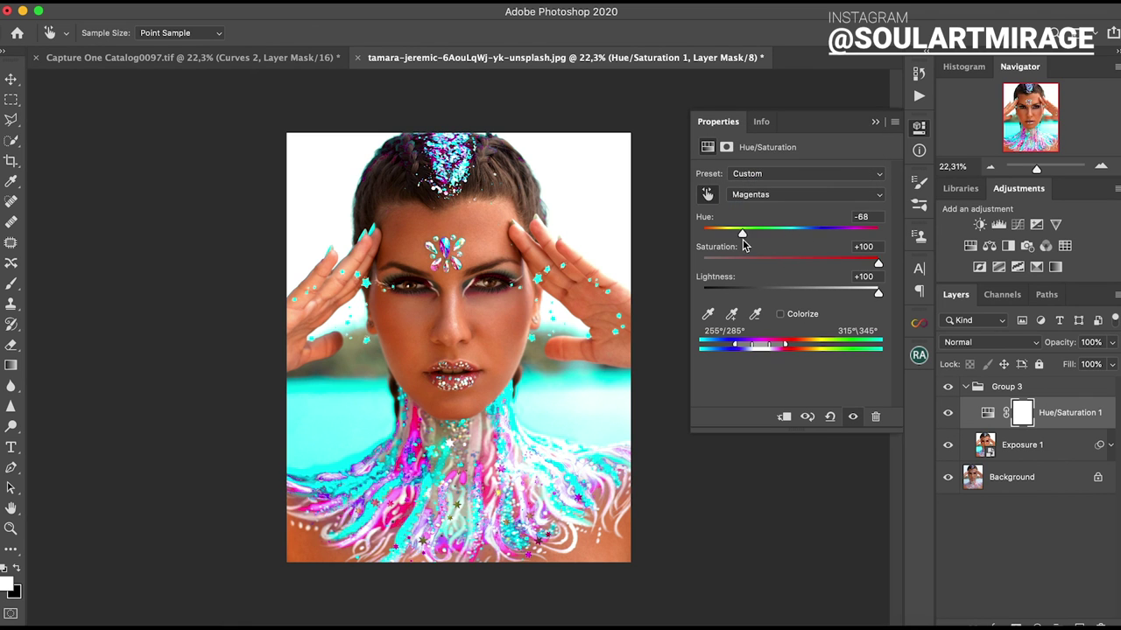
left_click(784, 292)
left_click(812, 262)
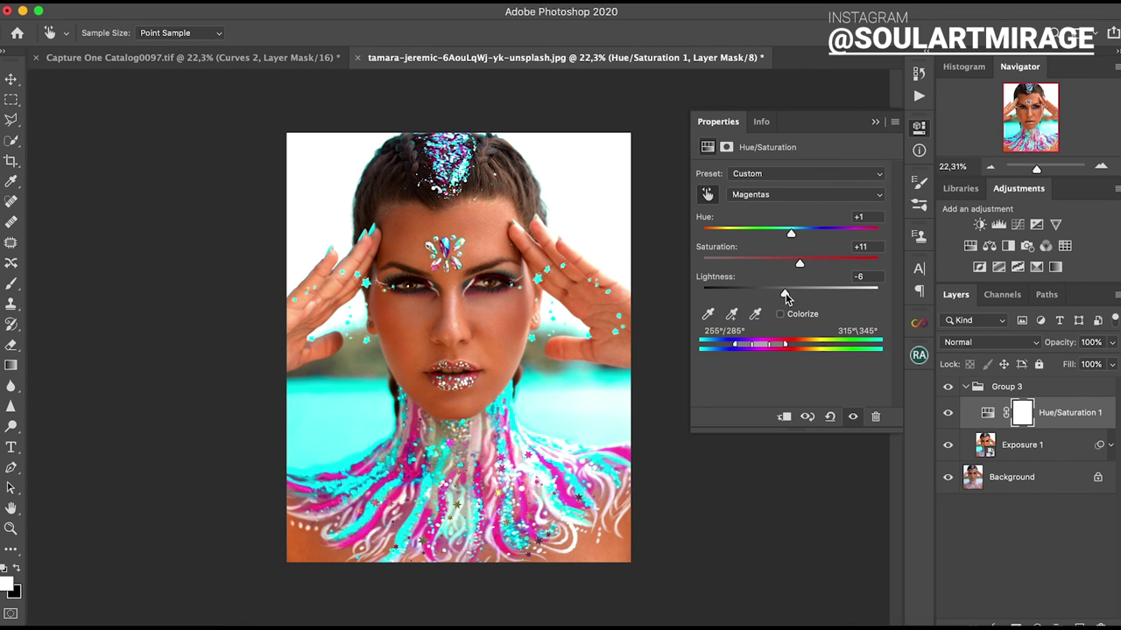
left_click_drag(796, 233, 802, 235)
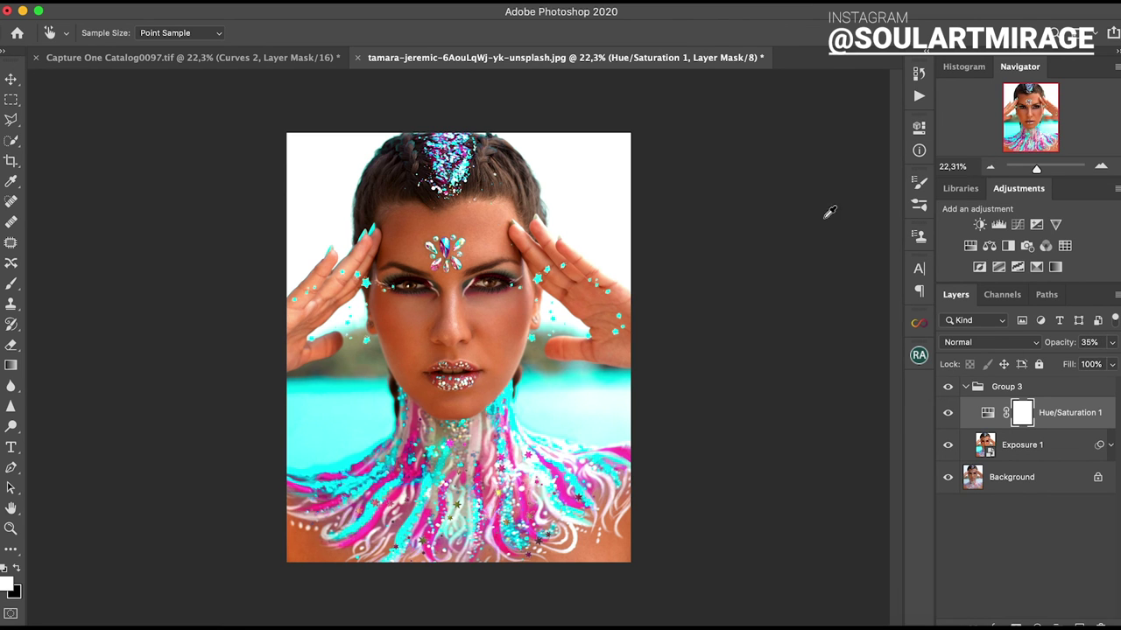
left_click(965, 386)
left_click(964, 386)
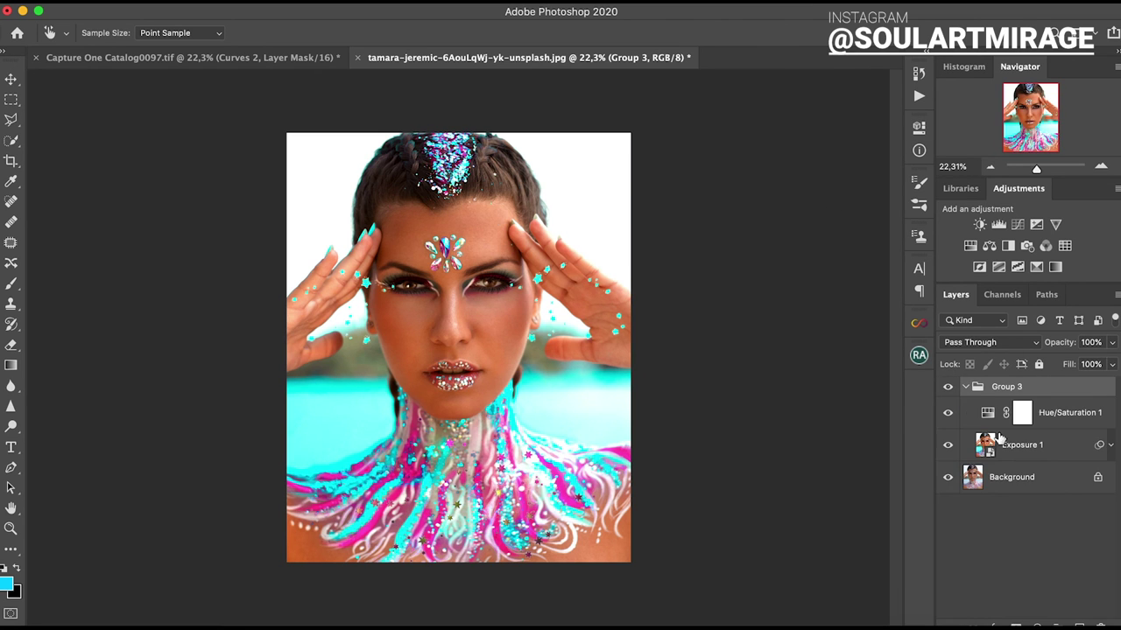
Add a Curves layer to Group 3, lifting the midtones to Input 124, Output 131 on-image.
left_click(948, 412)
left_click(998, 224)
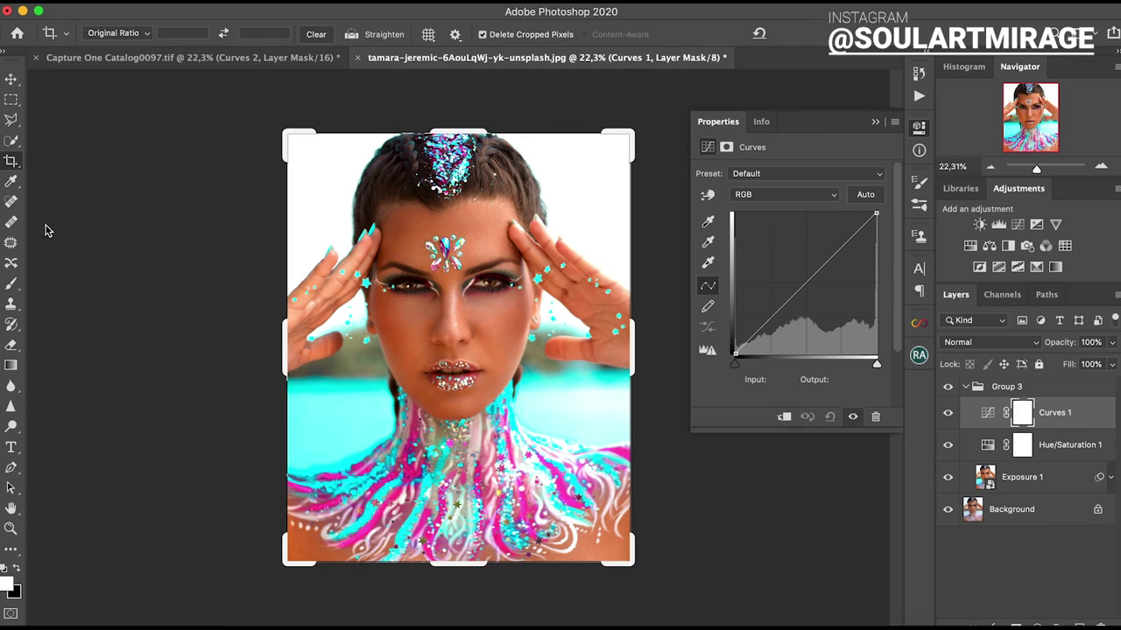
left_click(706, 196)
left_click_drag(625, 237, 625, 262)
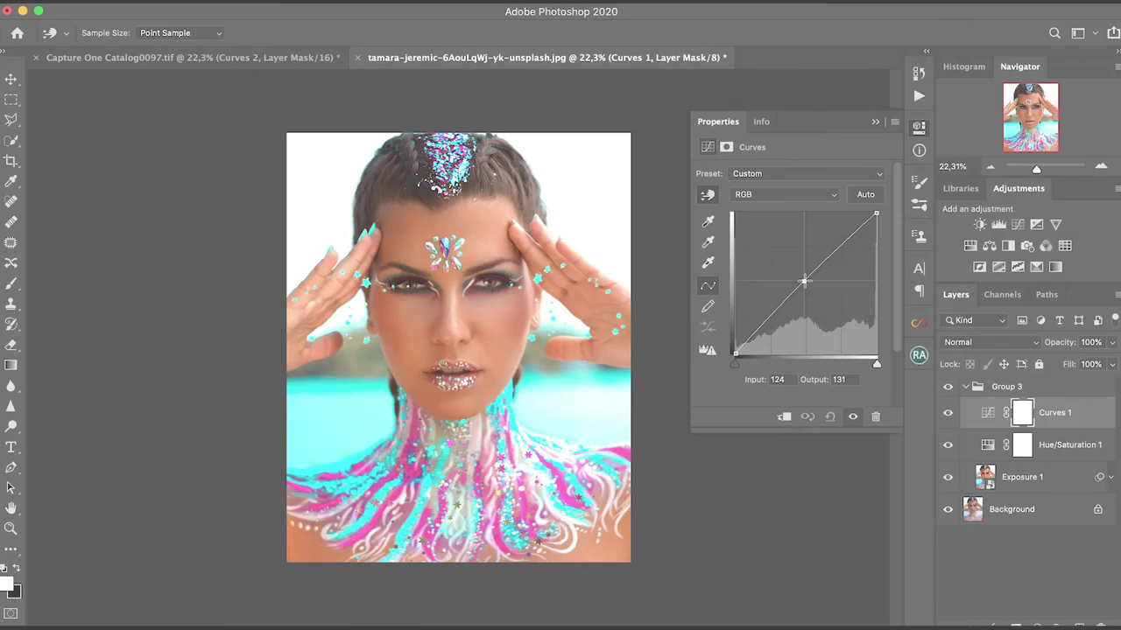